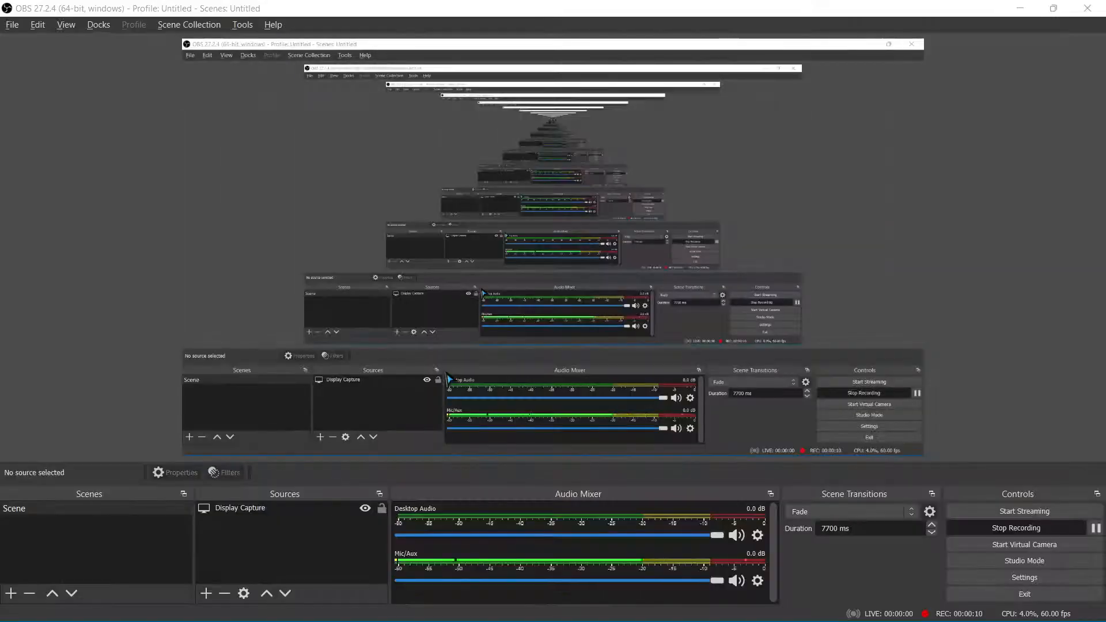
Step: Switch to SOLIDWORKS and sketch a circle of about 25 mm radius on the Top Plane, centred on the origin
{"action": "key", "text": "alt+Tab"}
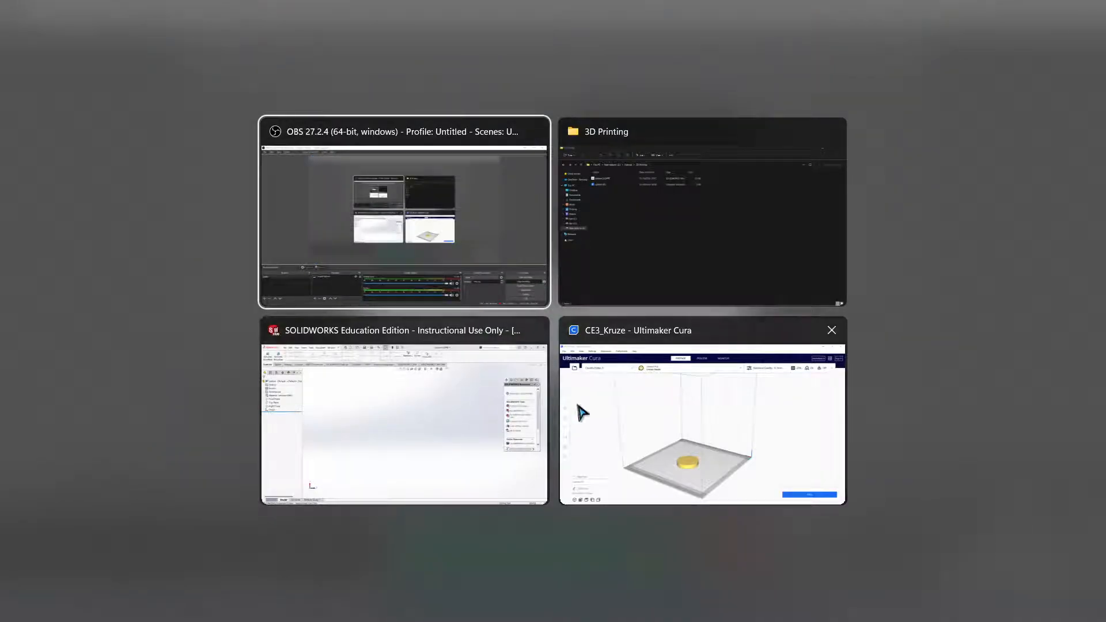
{"action": "left_click", "coordinate": [340, 446]}
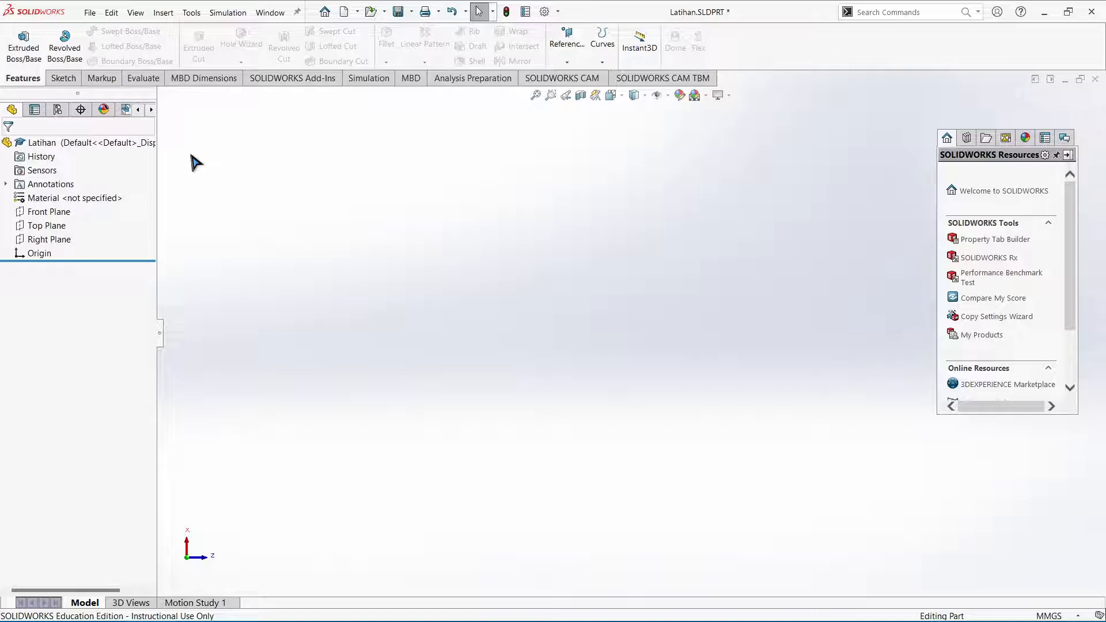
{"action": "left_click", "coordinate": [47, 226]}
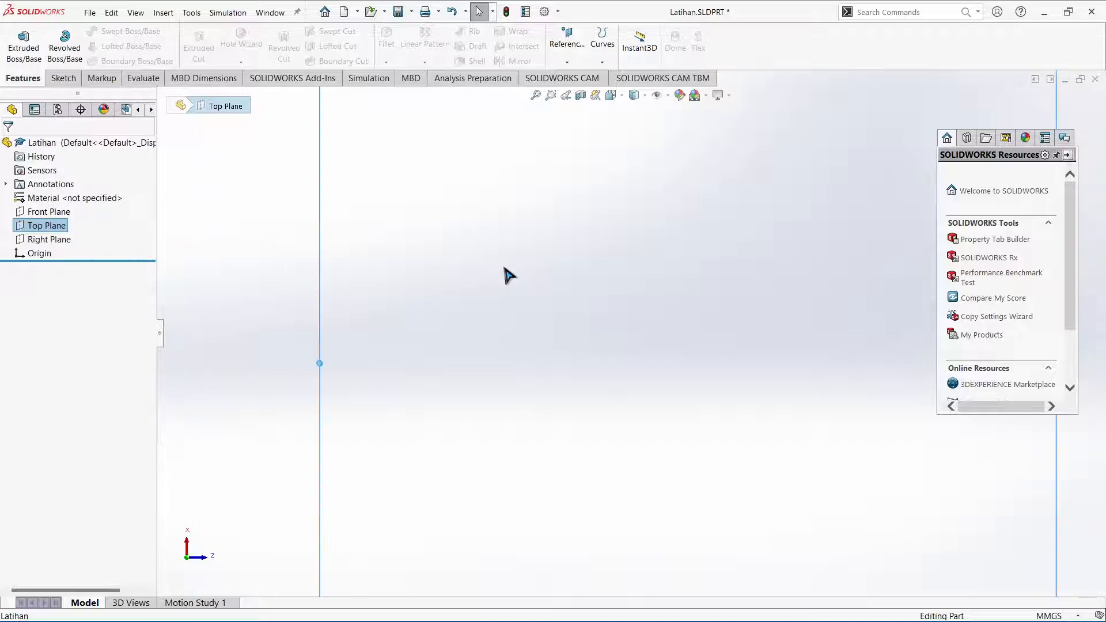
{"action": "left_click", "coordinate": [61, 80]}
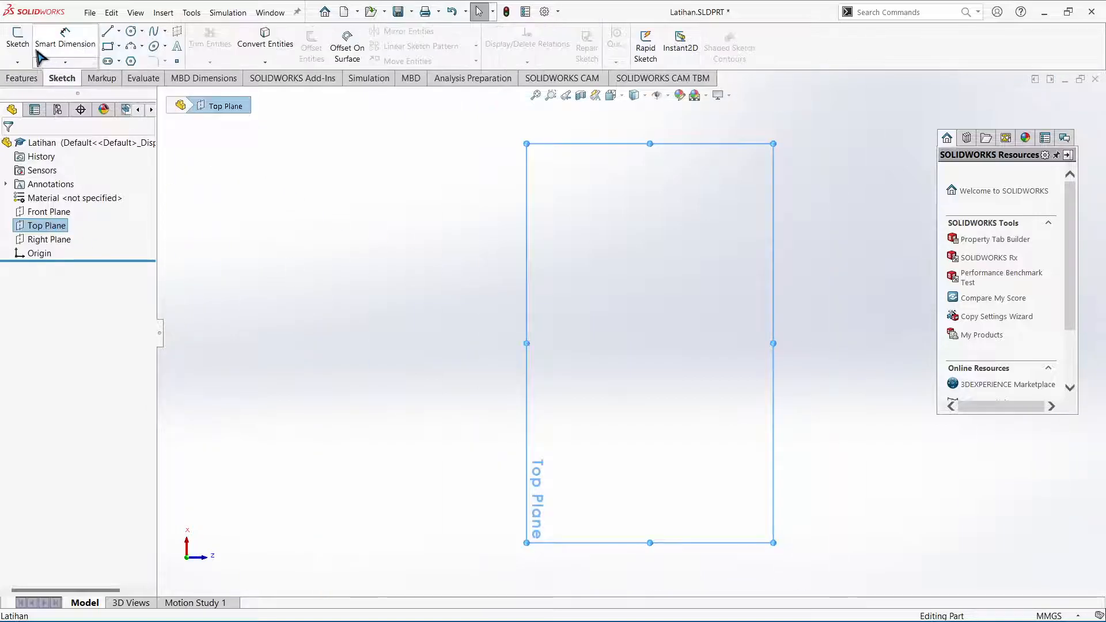
{"action": "left_click", "coordinate": [131, 32]}
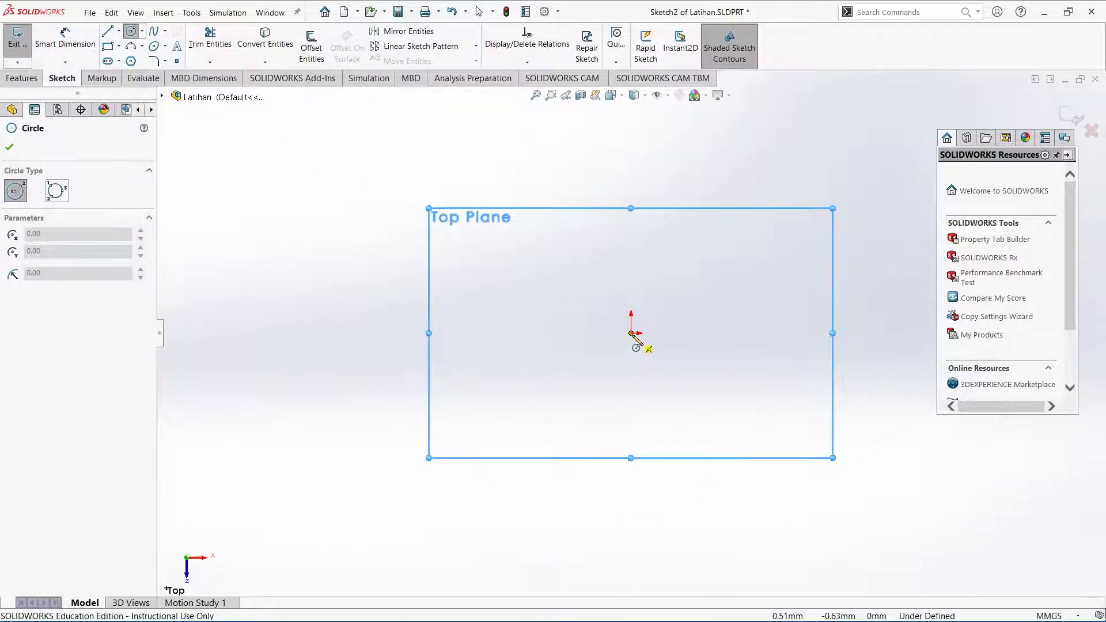
{"action": "left_click", "coordinate": [631, 333]}
{"action": "left_click", "coordinate": [681, 375]}
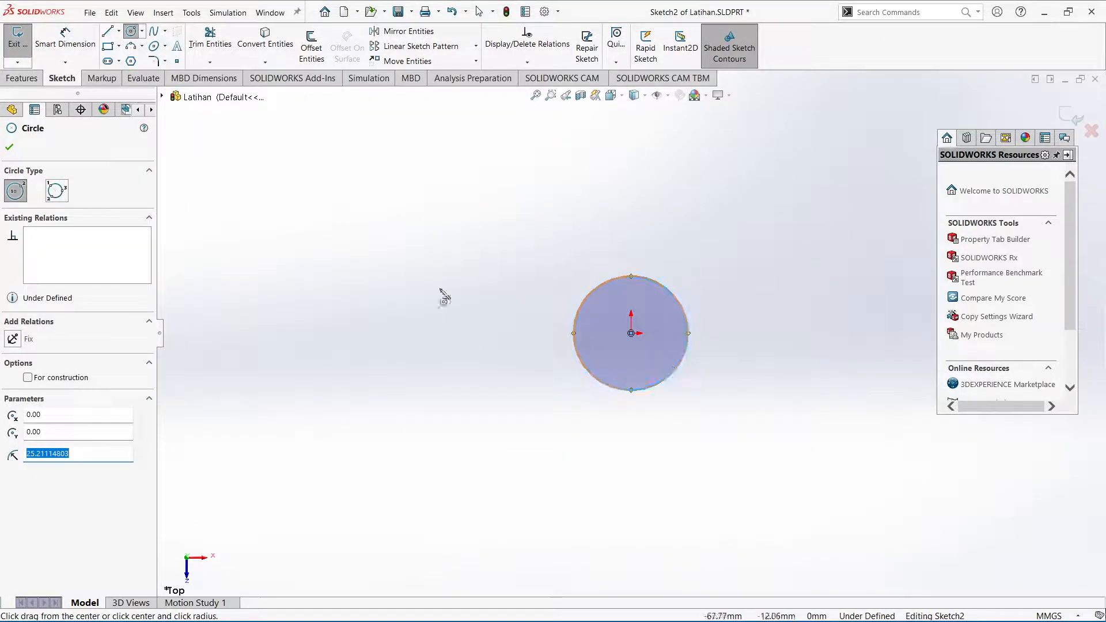
Step: Extrude the circle 37 mm upward as a blind boss
{"action": "left_click", "coordinate": [22, 78]}
{"action": "key", "text": "Escape"}
{"action": "left_click", "coordinate": [23, 47]}
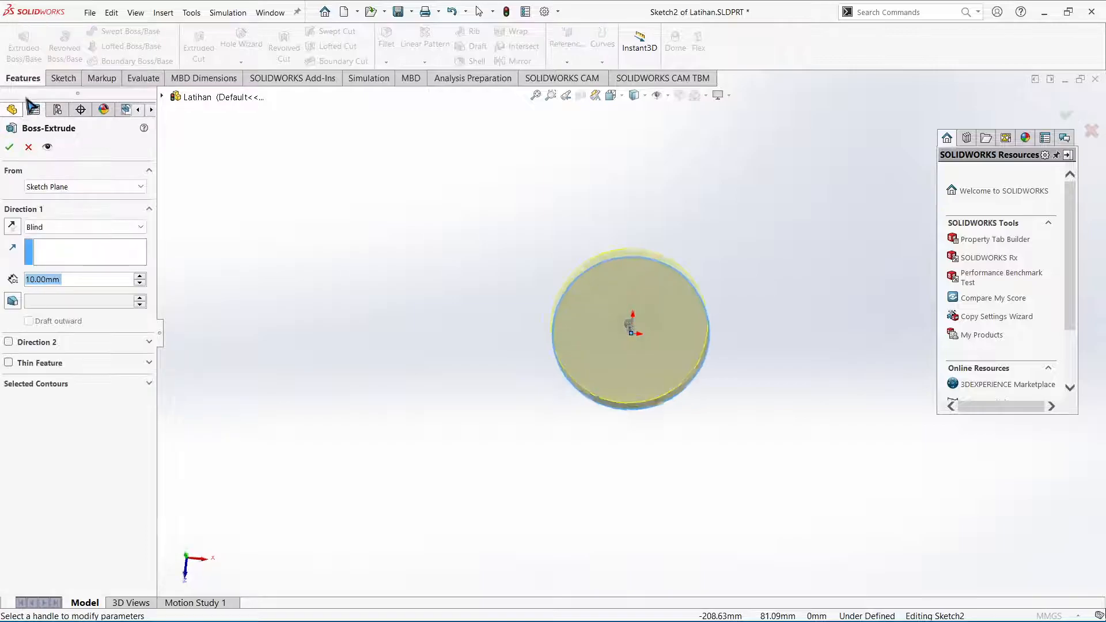
{"action": "left_click_drag", "start_coordinate": [630, 267], "coordinate": [633, 125]}
{"action": "left_click", "coordinate": [10, 147]}
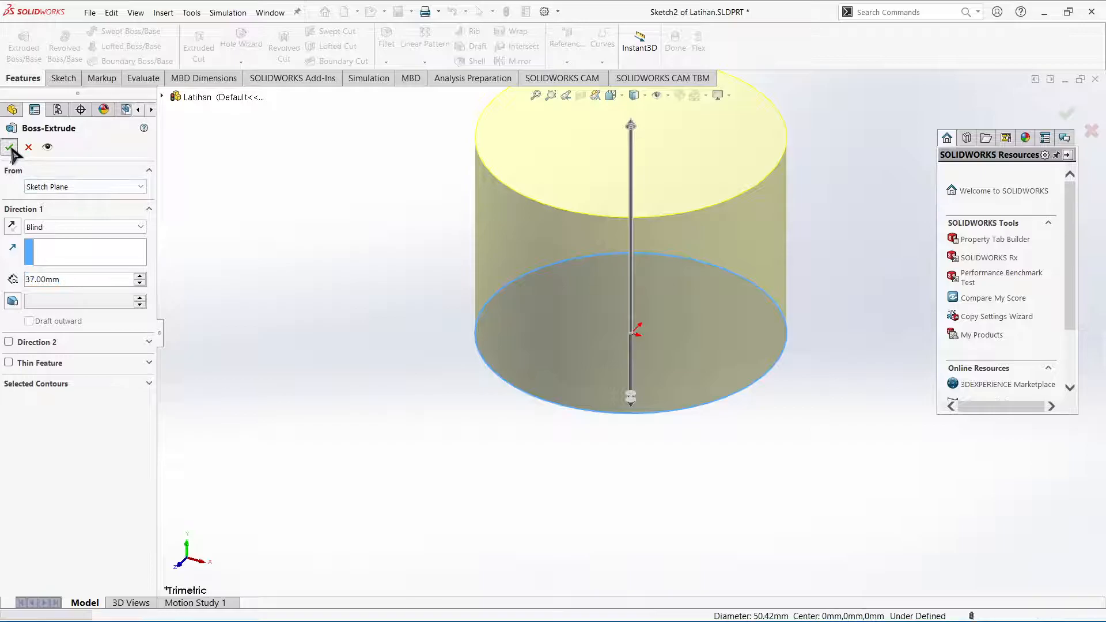
Step: Examine the extruded cylinder from several angles and return it to an isometric view
{"action": "scroll", "coordinate": [398, 266], "scroll_direction": "down", "scroll_amount": 2}
{"action": "scroll", "coordinate": [397, 266], "scroll_direction": "up", "scroll_amount": 3}
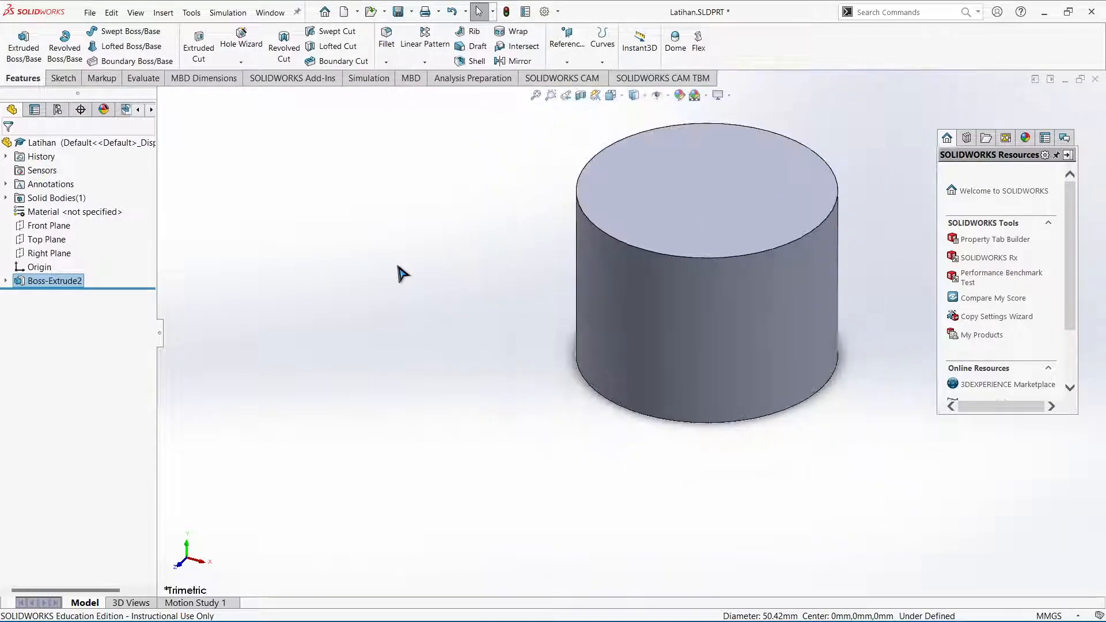
{"action": "right_click_drag", "start_coordinate": [899, 309], "coordinate": [831, 346]}
{"action": "mouse_move", "coordinate": [845, 306]}
{"action": "middle_mouse_down"}
{"action": "mouse_move", "coordinate": [852, 366]}
{"action": "mouse_move", "coordinate": [887, 291]}
{"action": "mouse_move", "coordinate": [807, 377]}
{"action": "mouse_move", "coordinate": [884, 358]}
{"action": "middle_mouse_up"}
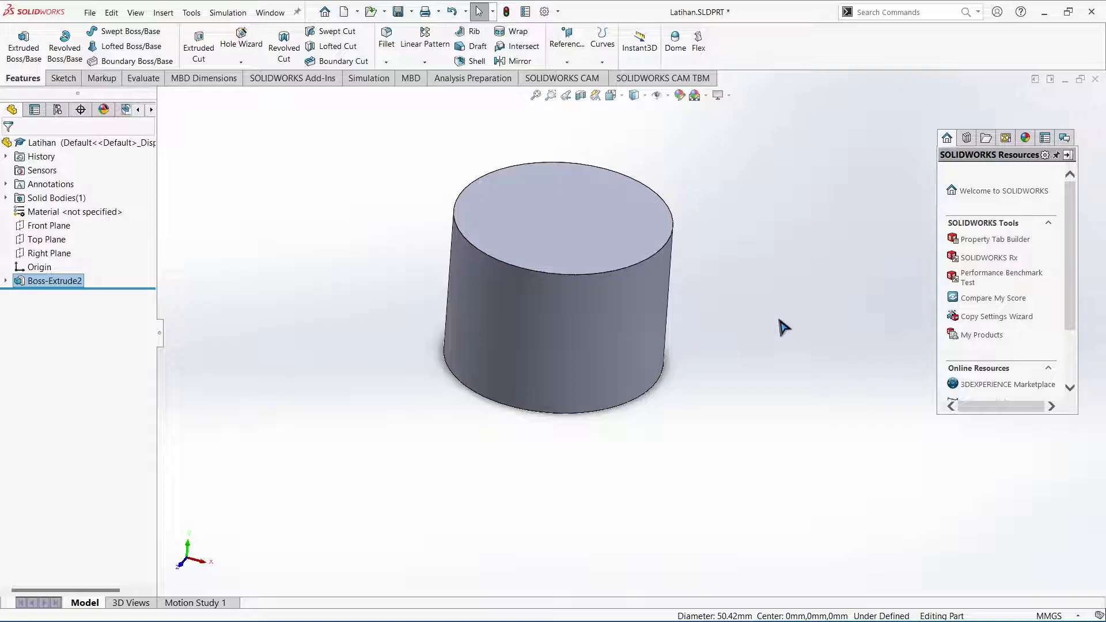
{"action": "mouse_move", "coordinate": [777, 312]}
{"action": "middle_mouse_down"}
{"action": "mouse_move", "coordinate": [748, 313]}
{"action": "mouse_move", "coordinate": [733, 333]}
{"action": "mouse_move", "coordinate": [792, 311]}
{"action": "middle_mouse_up"}
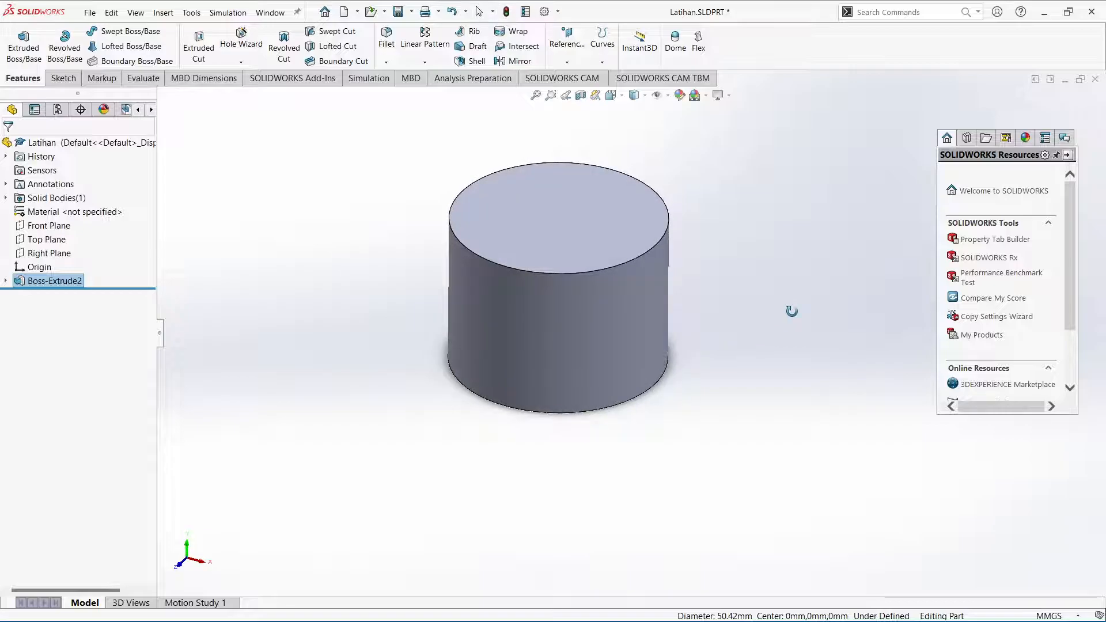
{"action": "middle_click_drag", "start_coordinate": [792, 311], "coordinate": [790, 306]}
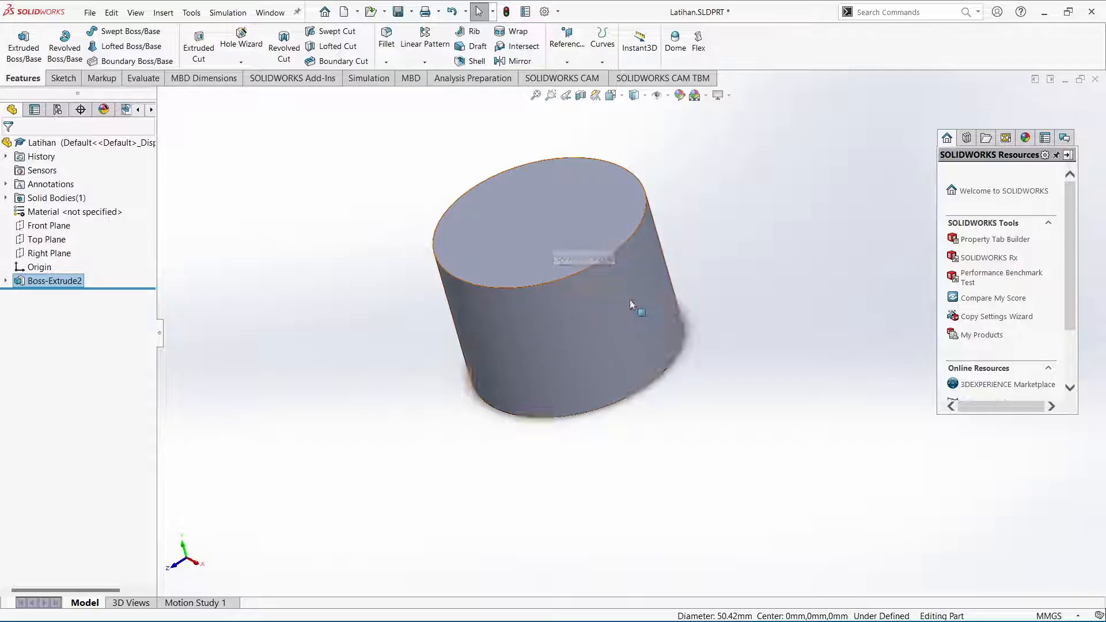
{"action": "key", "text": "ctrl+7"}
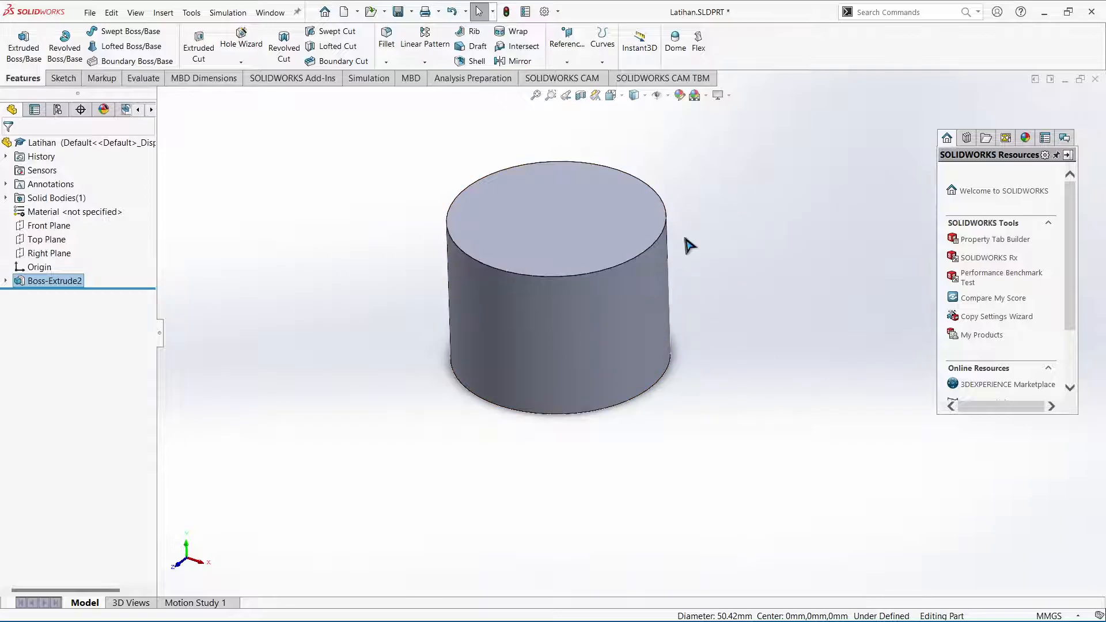
{"action": "mouse_move", "coordinate": [723, 305]}
{"action": "middle_mouse_down"}
{"action": "mouse_move", "coordinate": [736, 301]}
{"action": "mouse_move", "coordinate": [710, 309]}
{"action": "middle_mouse_up"}
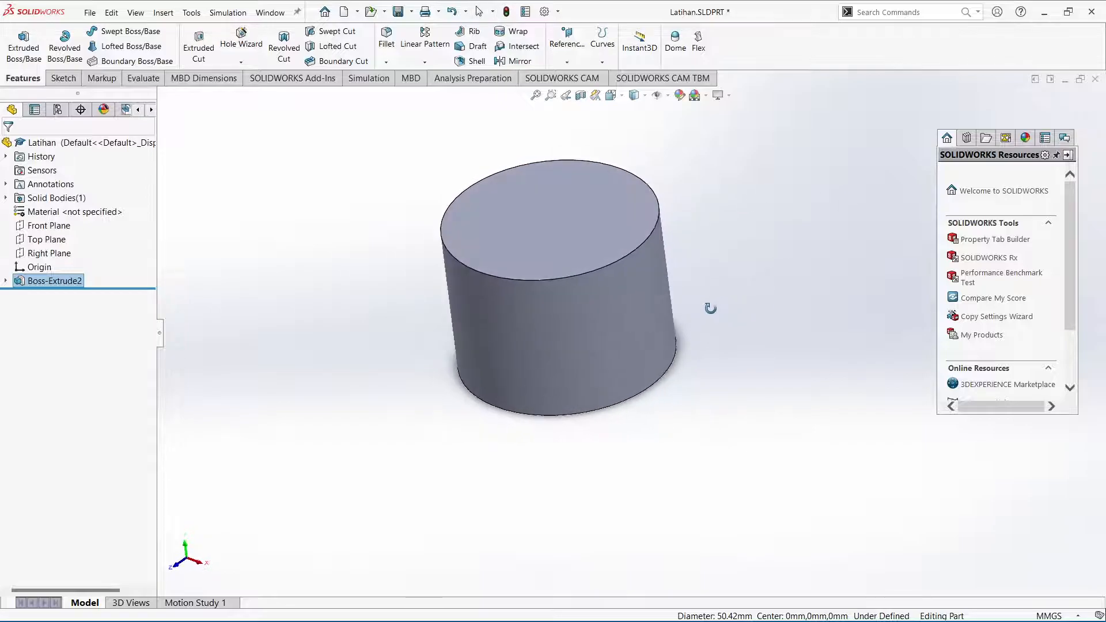
{"action": "key", "text": "ctrl+7"}
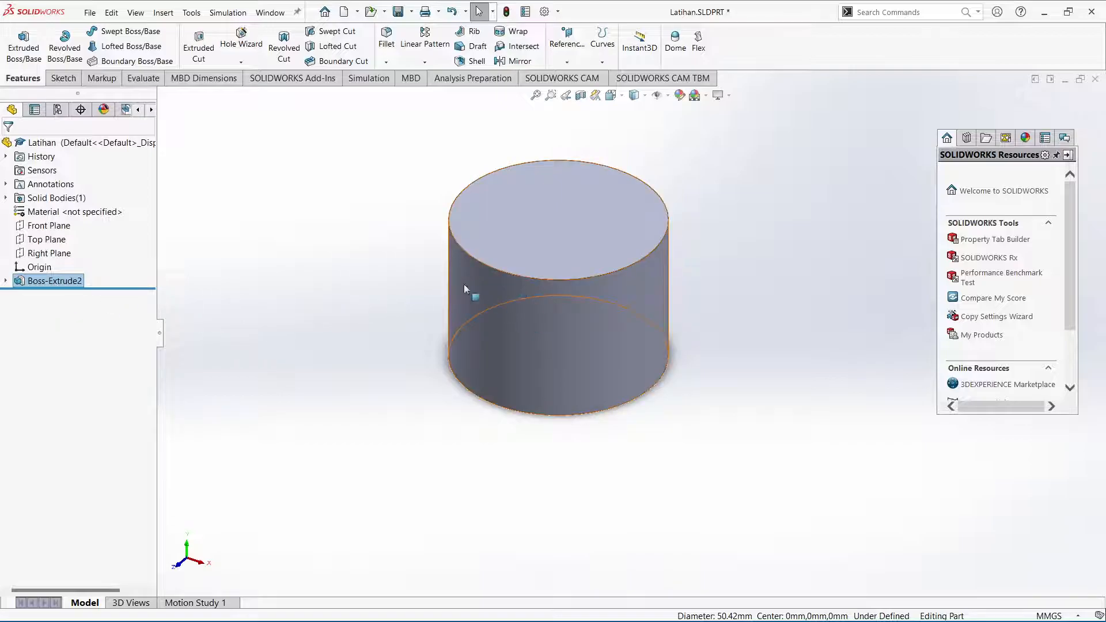
Step: Edit the cylinder's extrusion to add an inward draft of 17 degrees
{"action": "right_click", "coordinate": [64, 285]}
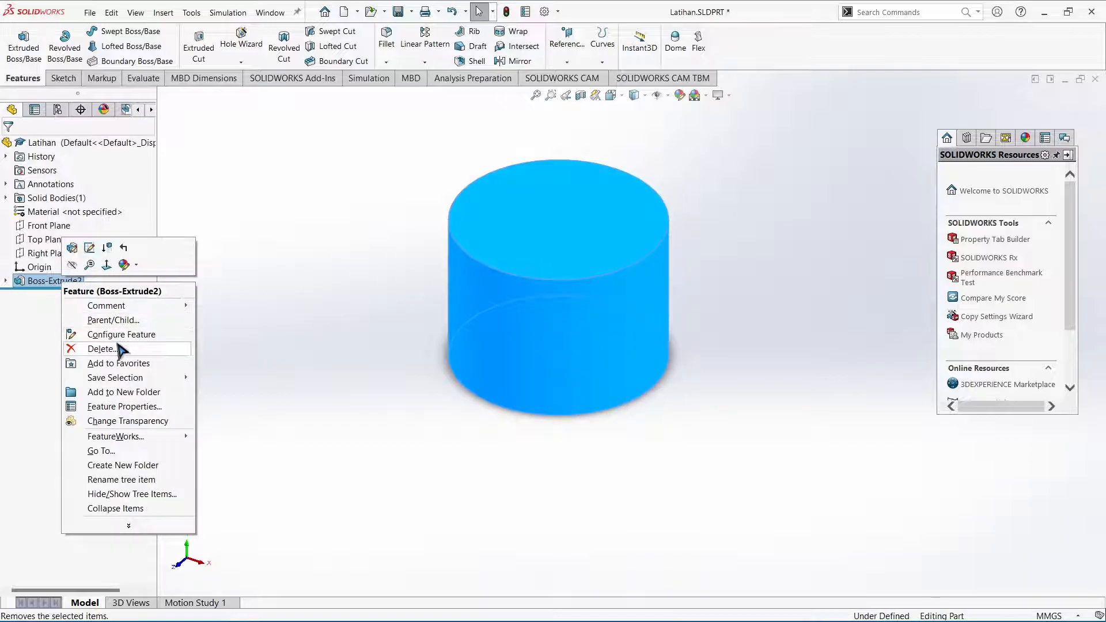
{"action": "left_click", "coordinate": [72, 249]}
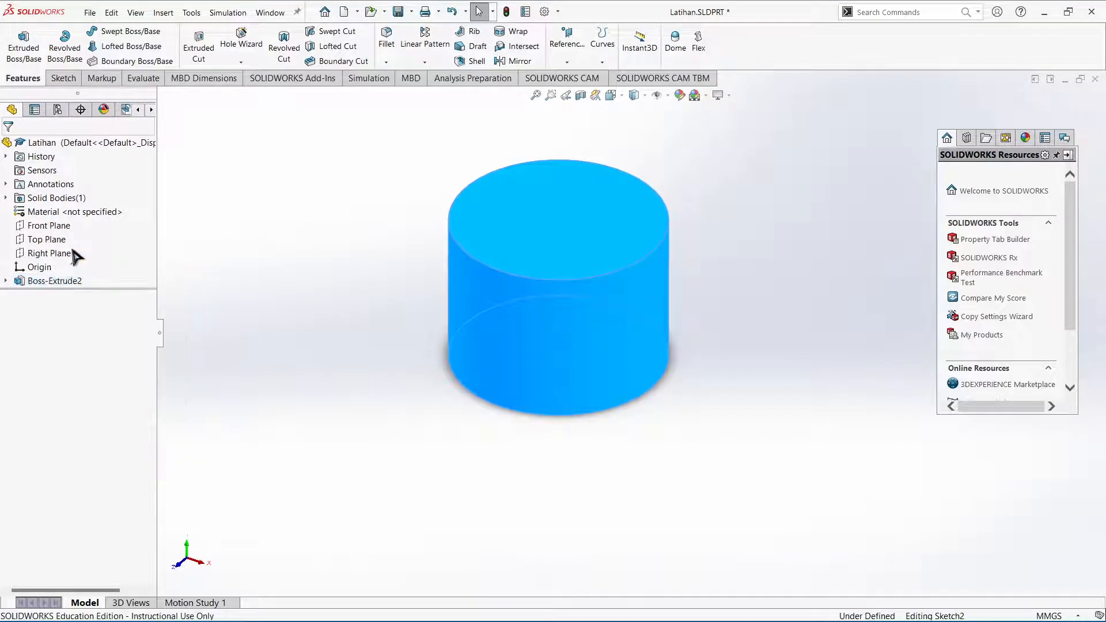
{"action": "left_click", "coordinate": [12, 300]}
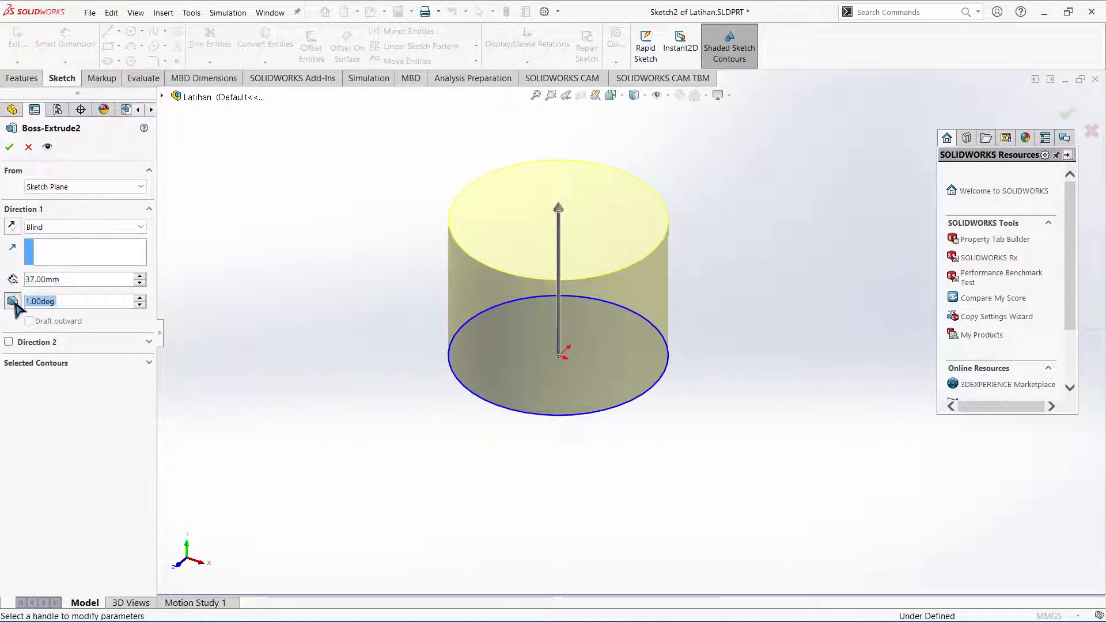
{"action": "left_click", "coordinate": [139, 298]}
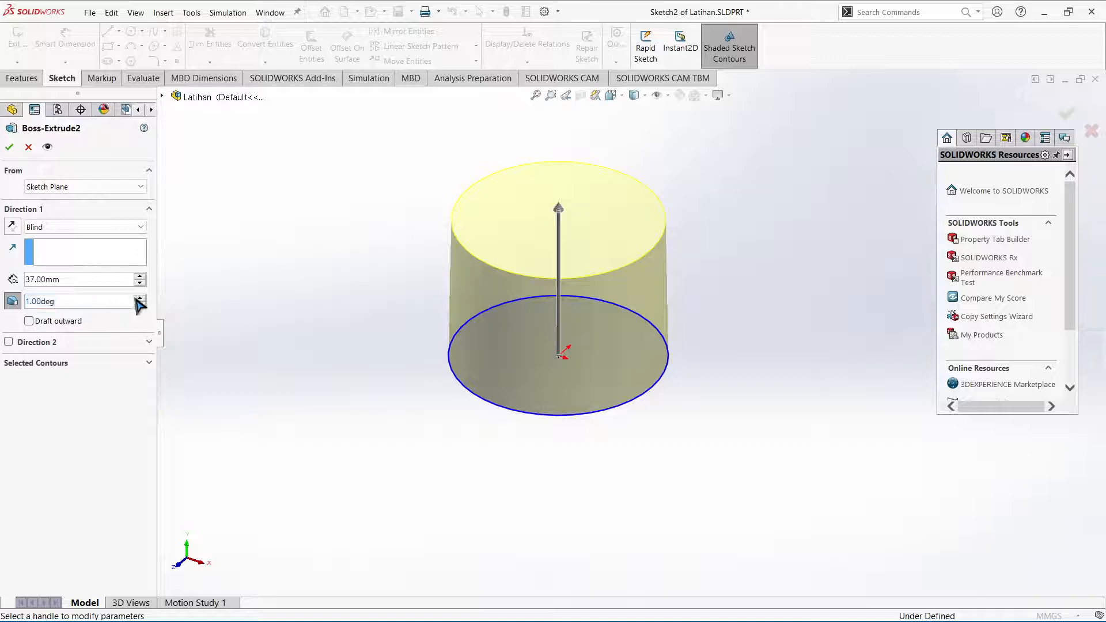
{"action": "left_click", "coordinate": [139, 297]}
{"action": "left_click", "coordinate": [10, 147]}
Step: Examine the tapered body from all sides, including its flat base face
{"action": "key", "text": "ctrl+4"}
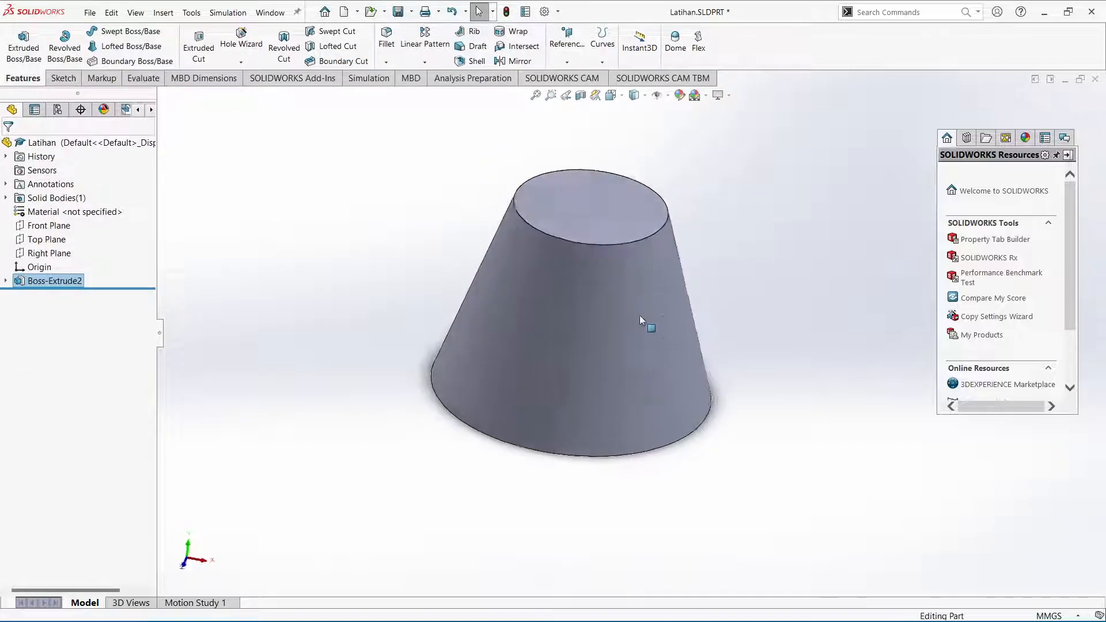
{"action": "scroll", "coordinate": [716, 465], "scroll_direction": "down", "scroll_amount": 5}
{"action": "scroll", "coordinate": [703, 417], "scroll_direction": "up", "scroll_amount": 6}
{"action": "middle_click_drag", "start_coordinate": [796, 280], "coordinate": [388, 455]}
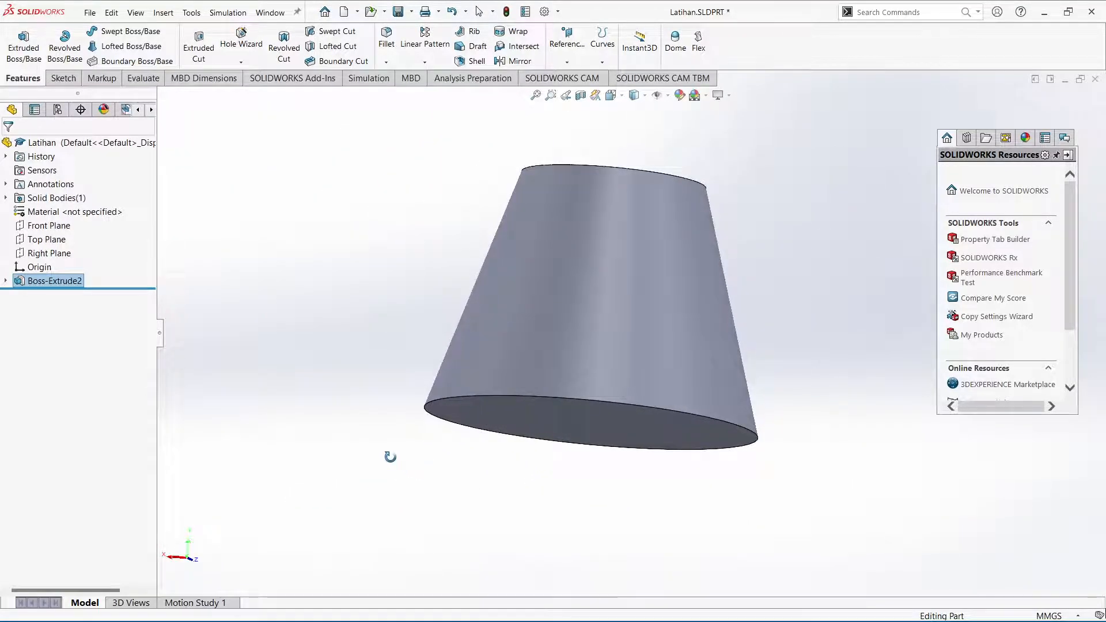
{"action": "left_click", "coordinate": [586, 432]}
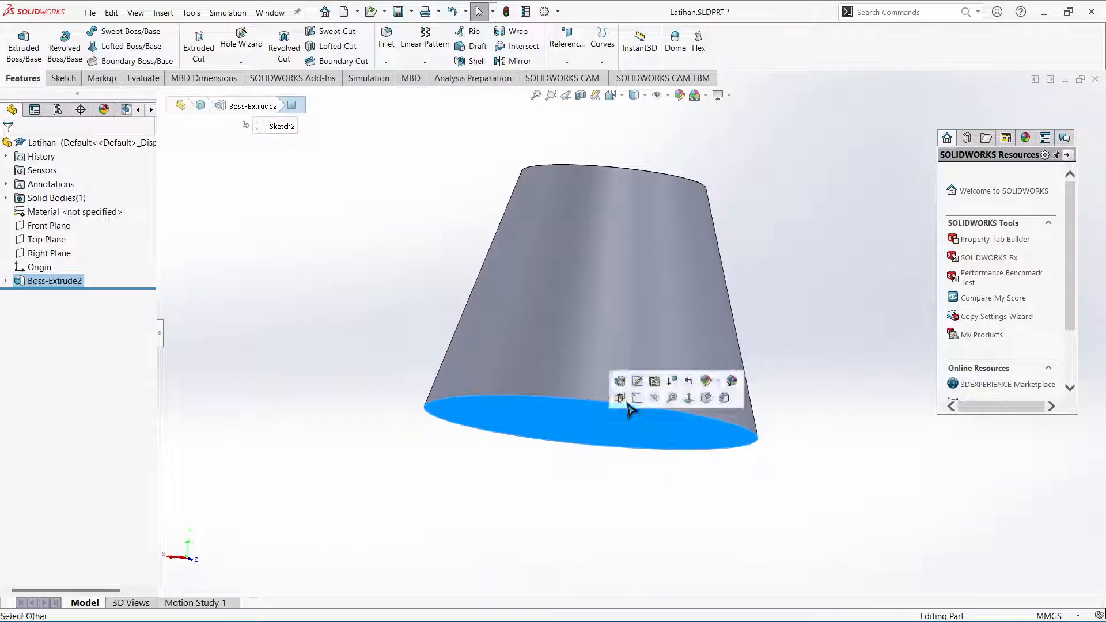
{"action": "left_click", "coordinate": [777, 281]}
{"action": "left_click", "coordinate": [623, 435]}
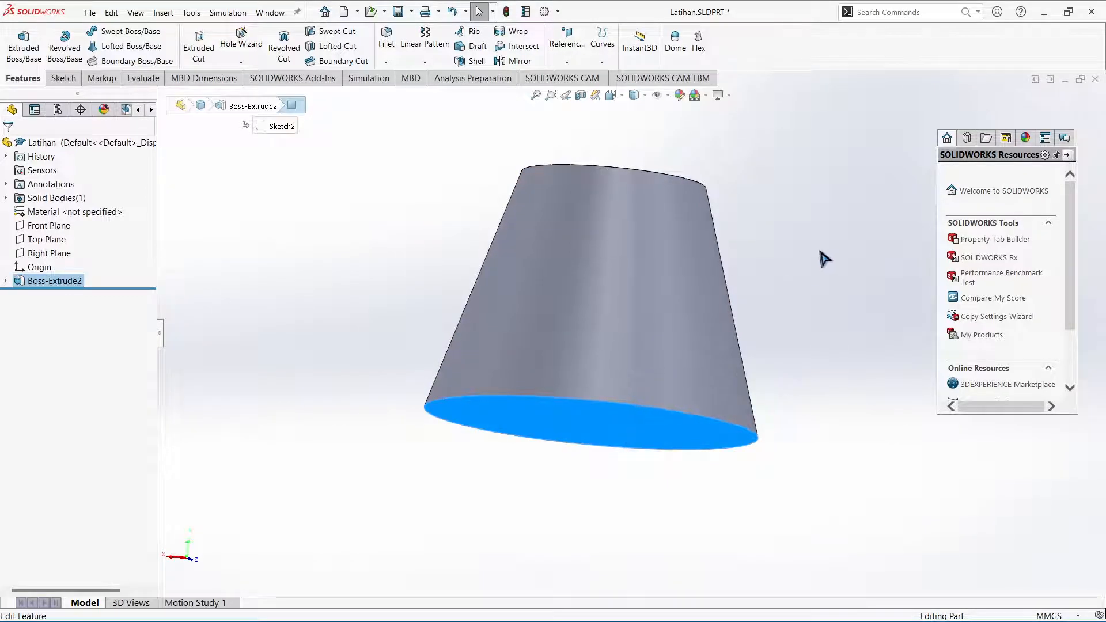
{"action": "middle_click_drag", "start_coordinate": [814, 234], "coordinate": [331, 254]}
{"action": "middle_click_drag", "start_coordinate": [763, 258], "coordinate": [662, 375]}
{"action": "middle_click_drag", "start_coordinate": [791, 328], "coordinate": [748, 325]}
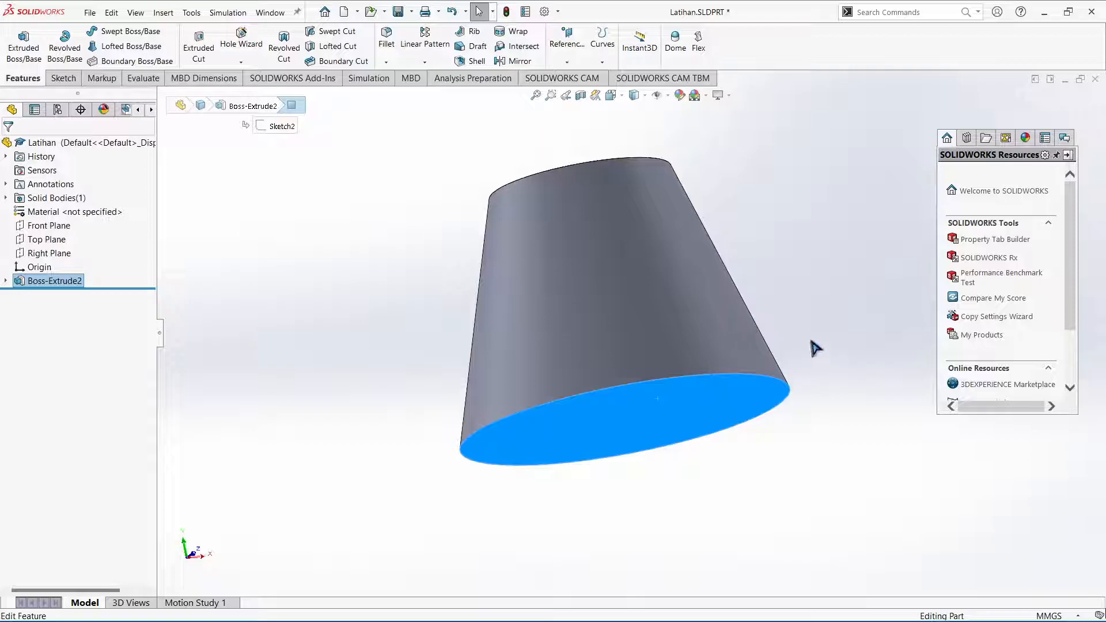
{"action": "left_click", "coordinate": [774, 271]}
{"action": "middle_click_drag", "start_coordinate": [773, 270], "coordinate": [787, 284]}
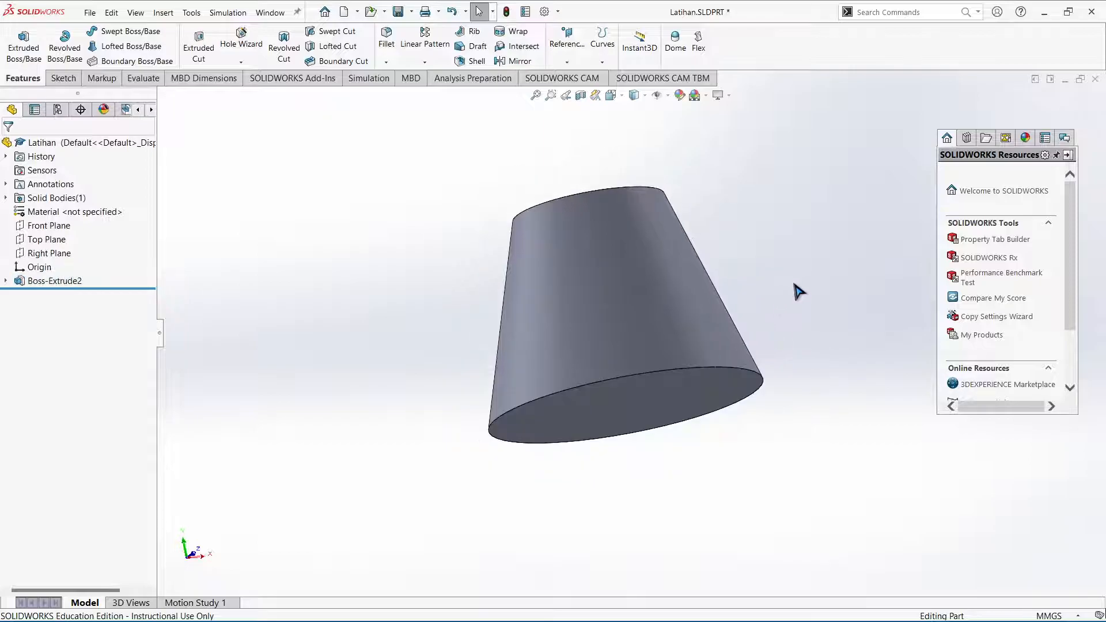
{"action": "scroll", "coordinate": [794, 290], "scroll_direction": "down", "scroll_amount": 2}
{"action": "scroll", "coordinate": [788, 302], "scroll_direction": "up", "scroll_amount": 2}
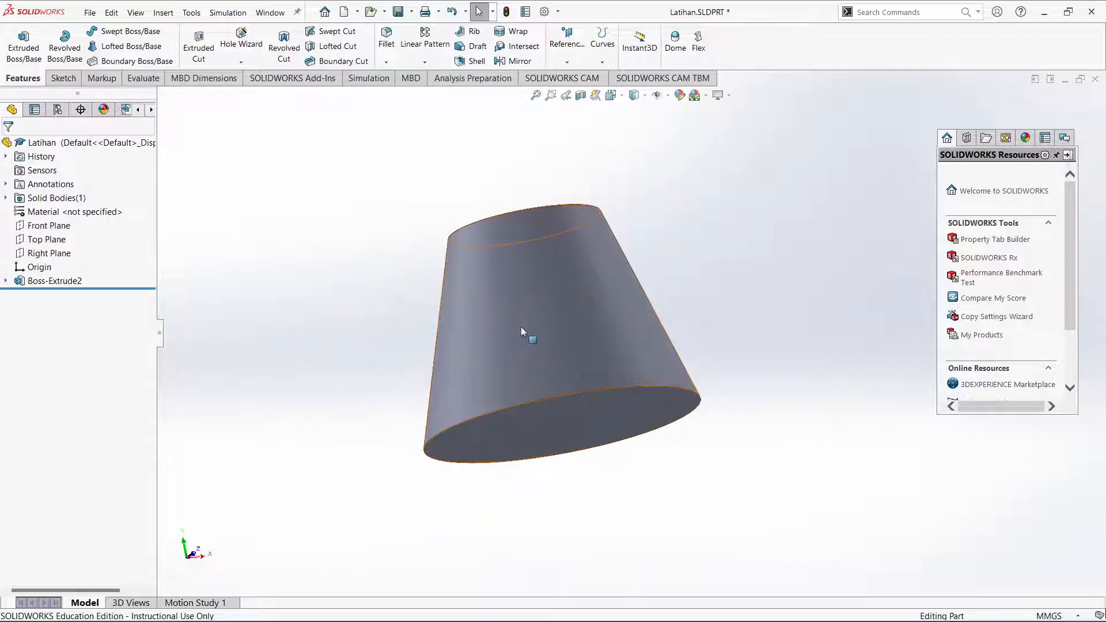
Step: Save the part
{"action": "right_click", "coordinate": [65, 282]}
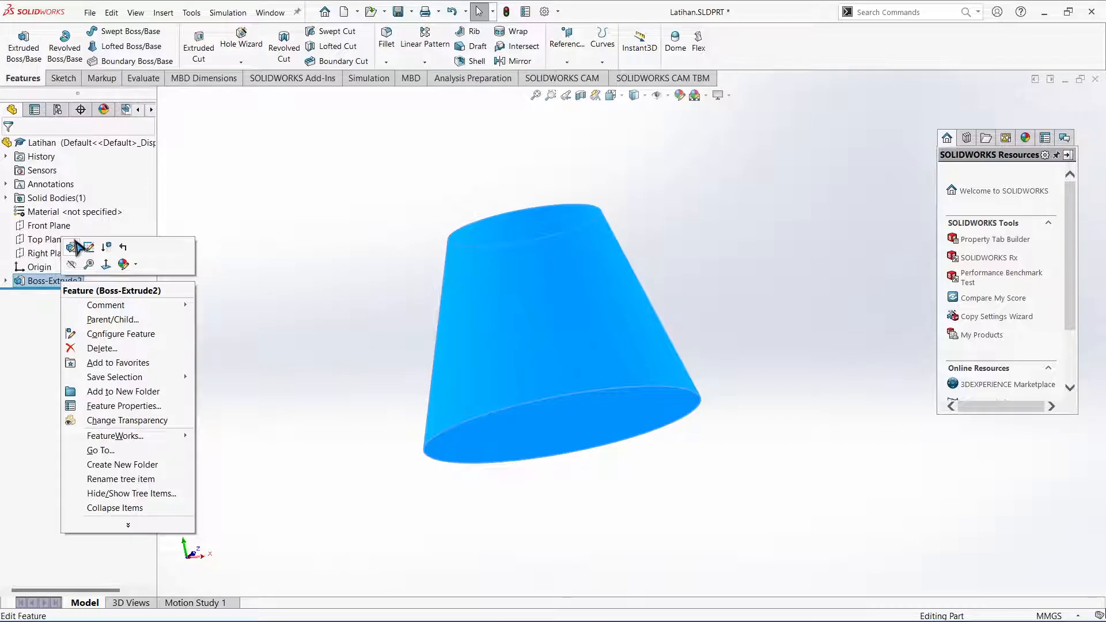
{"action": "left_click", "coordinate": [264, 196]}
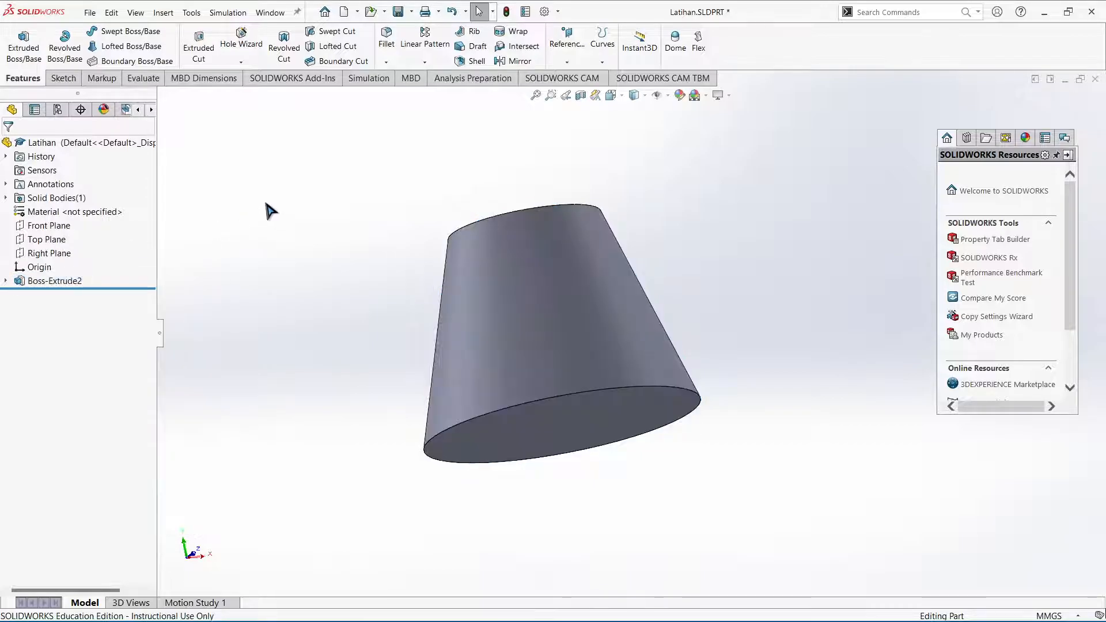
{"action": "left_click", "coordinate": [90, 13]}
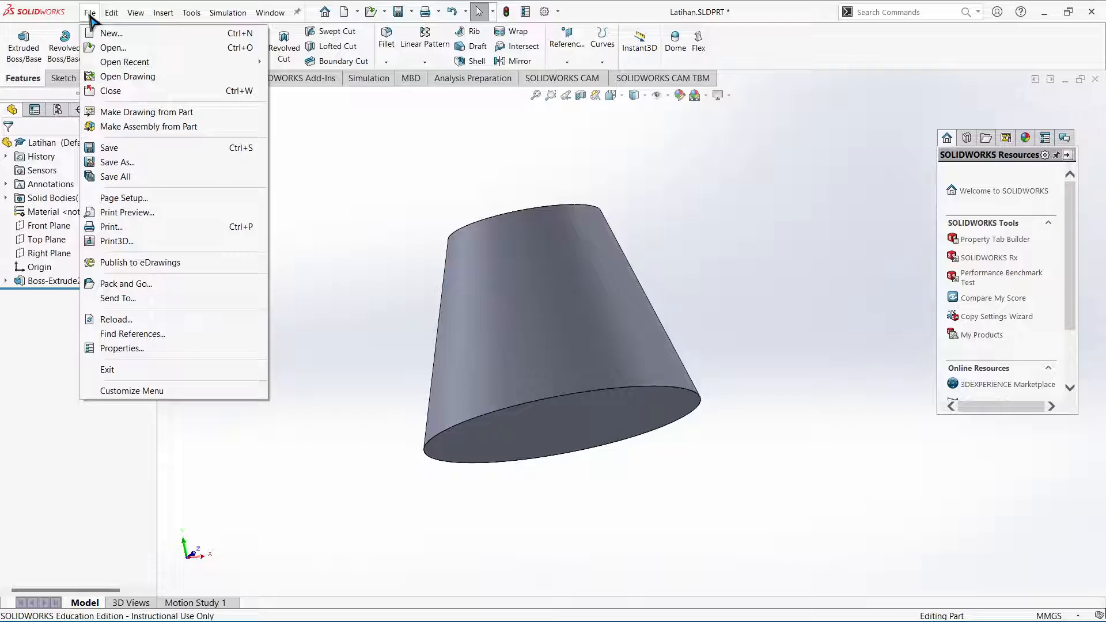
{"action": "left_click", "coordinate": [116, 144]}
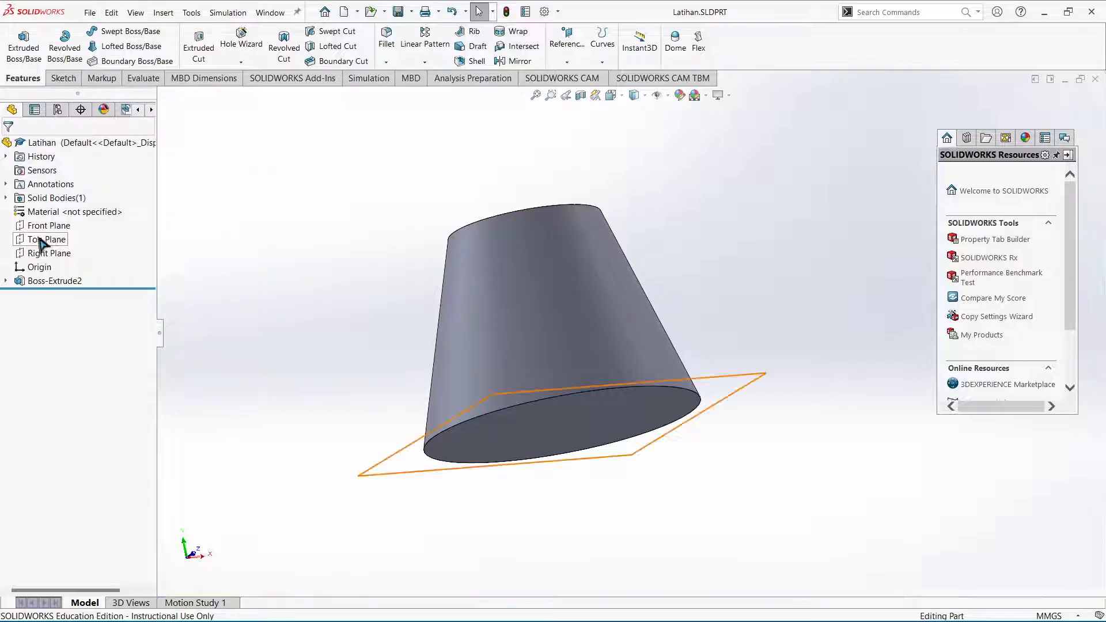
Step: Edit the extrusion and increase its draft angle until the body tapers to almost a point, forming a cone
{"action": "right_click", "coordinate": [48, 281]}
{"action": "left_click", "coordinate": [56, 248]}
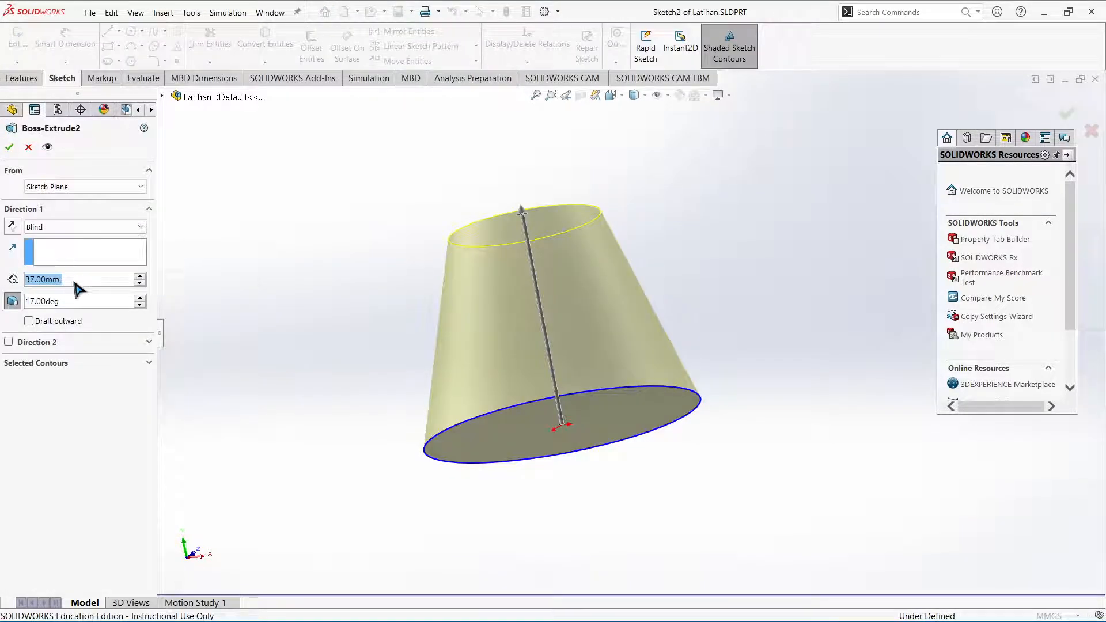
{"action": "left_click", "coordinate": [140, 298]}
{"action": "left_click", "coordinate": [141, 298]}
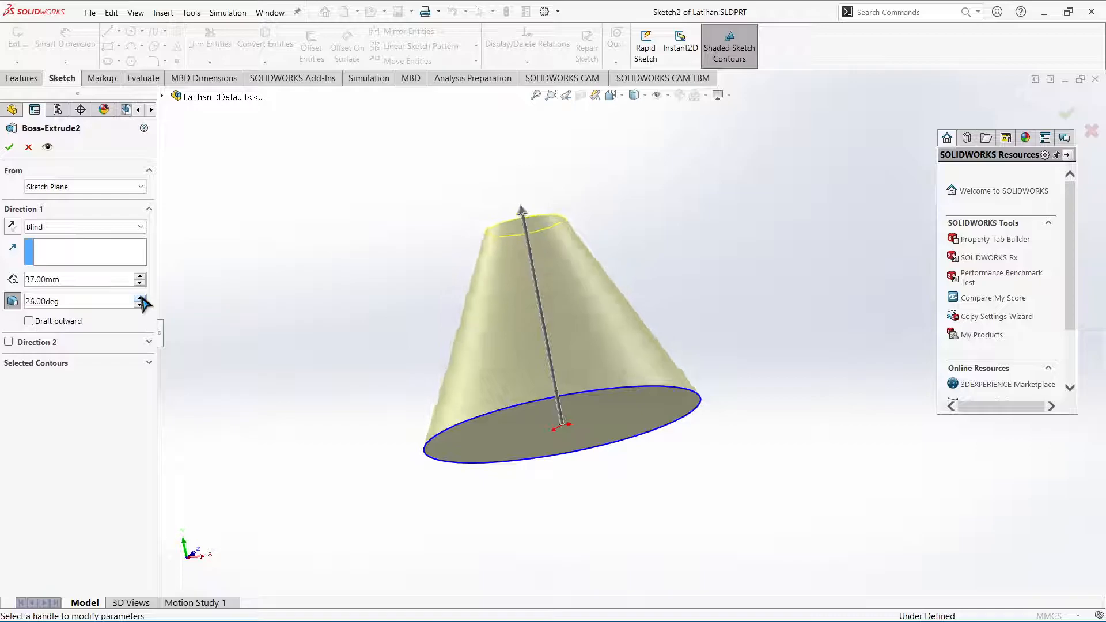
{"action": "left_click", "coordinate": [141, 298]}
{"action": "left_click", "coordinate": [140, 297]}
{"action": "left_click", "coordinate": [9, 147]}
Step: Mirror the cone extrusion about its flat circular base face to form a double cone
{"action": "middle_click_drag", "start_coordinate": [294, 244], "coordinate": [365, 370]}
{"action": "middle_click_drag", "start_coordinate": [587, 271], "coordinate": [693, 245]}
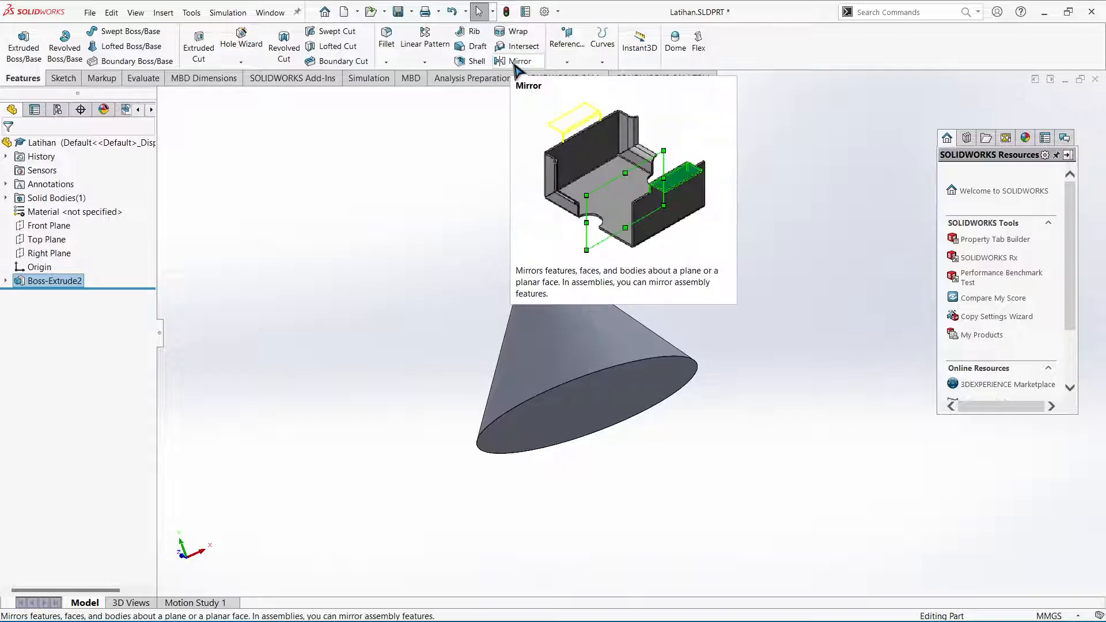
{"action": "left_click", "coordinate": [518, 61]}
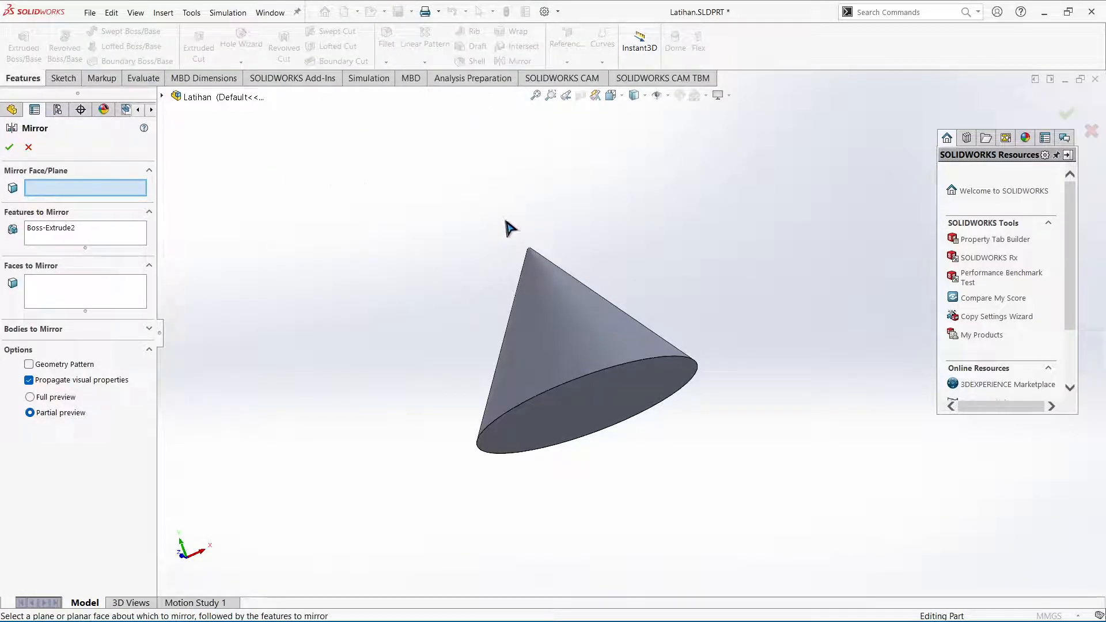
{"action": "left_click", "coordinate": [599, 389]}
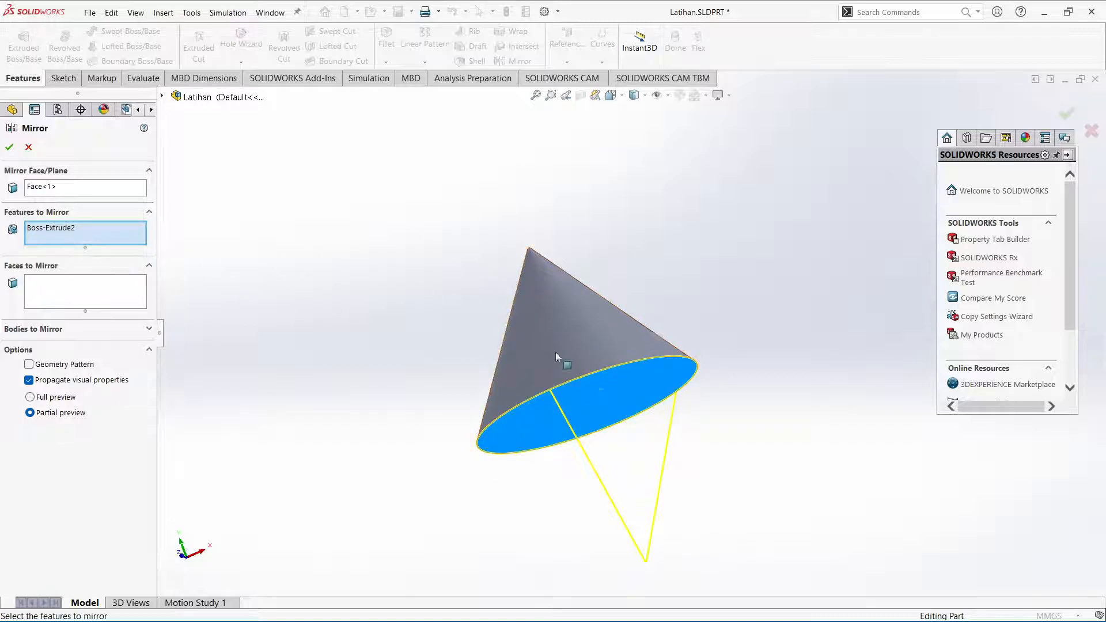
{"action": "left_click", "coordinate": [9, 148]}
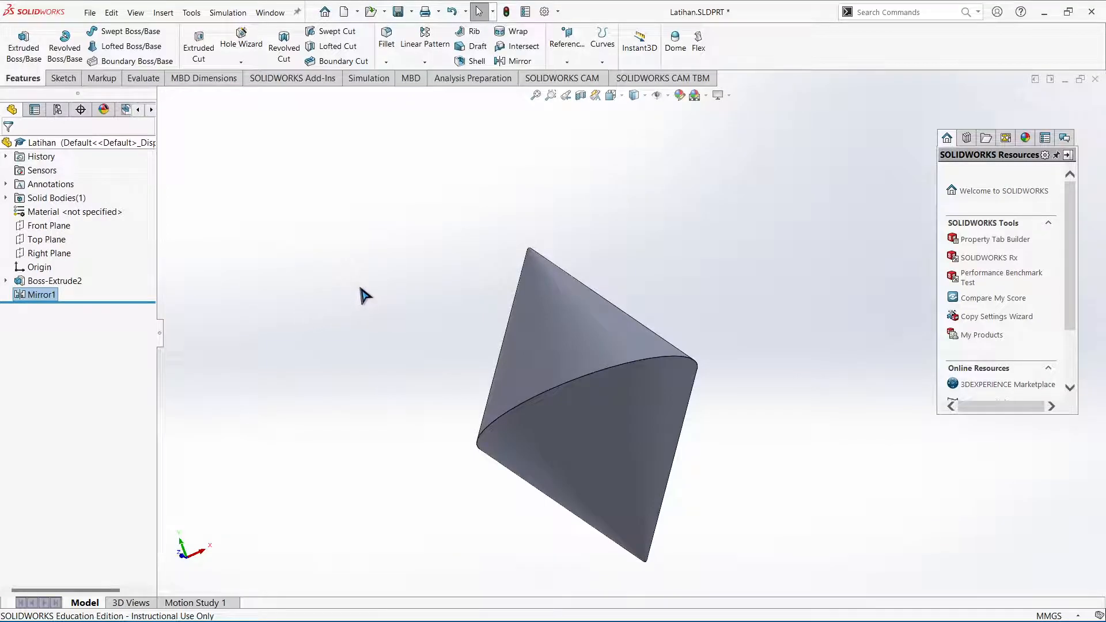
Step: Examine the mirrored double cone from all sides, including its two tips and the shared middle edge
{"action": "middle_click_drag", "start_coordinate": [592, 407], "coordinate": [582, 383]}
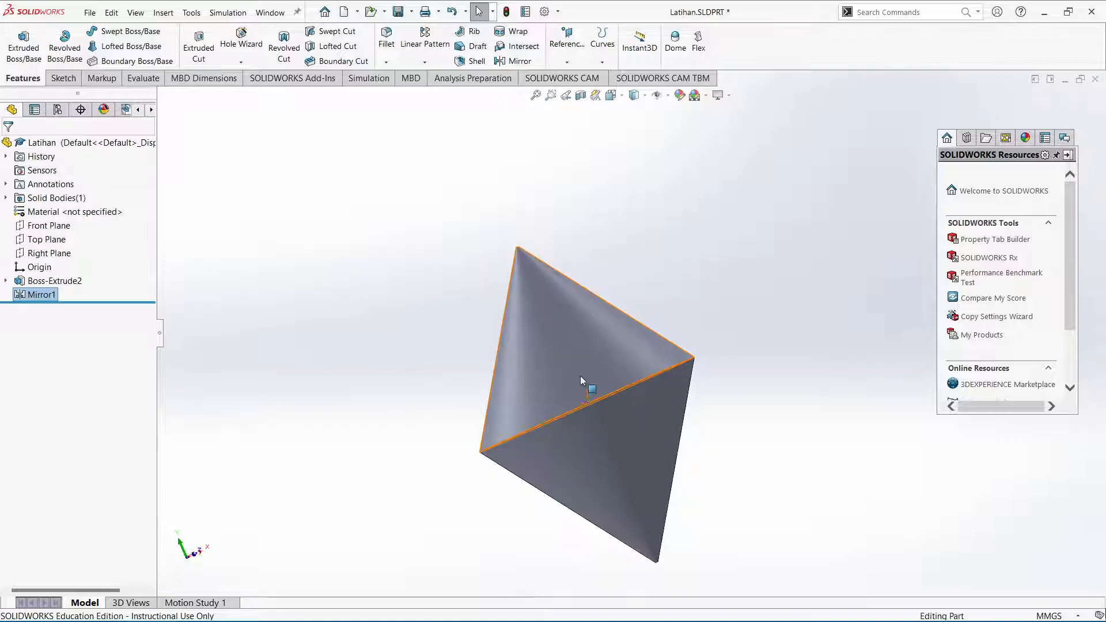
{"action": "middle_click_drag", "start_coordinate": [718, 343], "coordinate": [655, 341]}
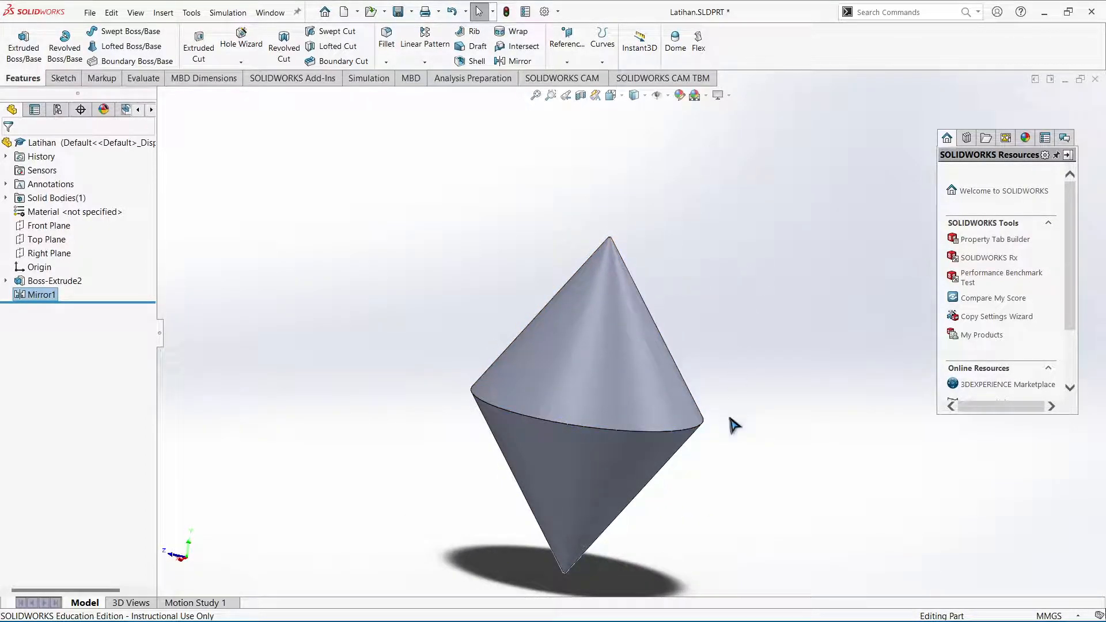
{"action": "scroll", "coordinate": [742, 465], "scroll_direction": "up", "scroll_amount": 3}
{"action": "scroll", "coordinate": [741, 465], "scroll_direction": "down", "scroll_amount": 3}
{"action": "scroll", "coordinate": [564, 345], "scroll_direction": "up", "scroll_amount": 2}
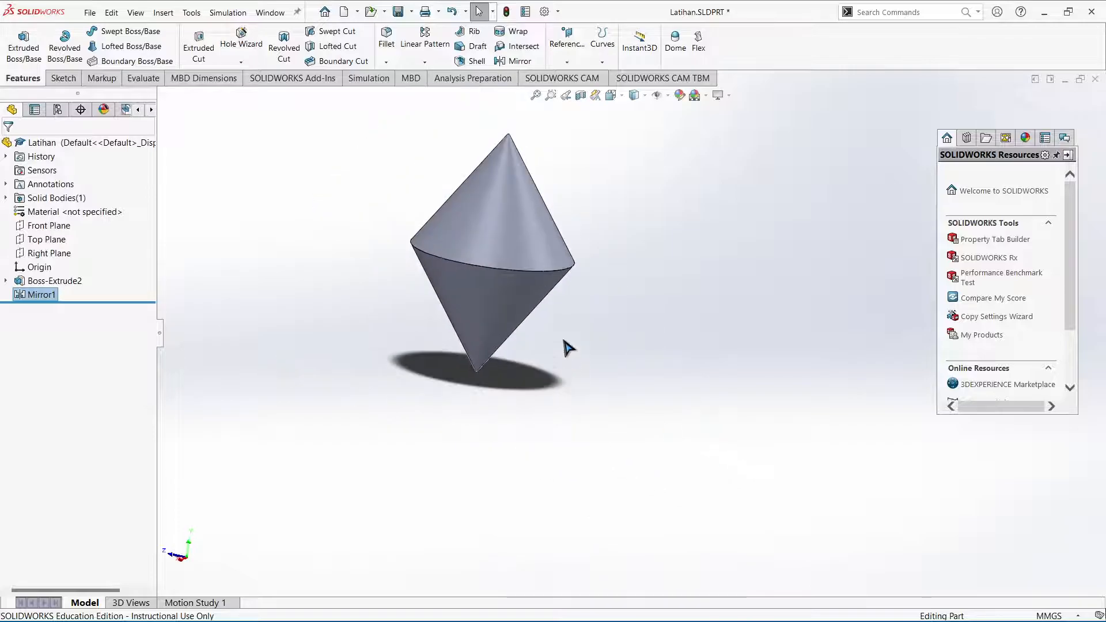
{"action": "scroll", "coordinate": [544, 240], "scroll_direction": "down", "scroll_amount": 2}
{"action": "middle_click_drag", "start_coordinate": [647, 402], "coordinate": [475, 310]}
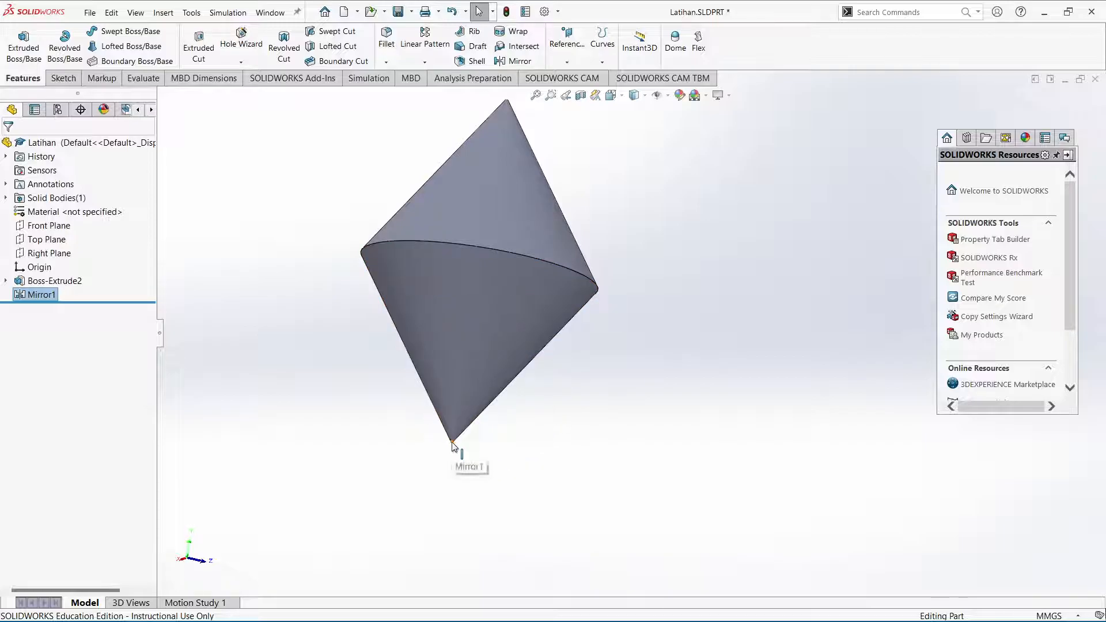
{"action": "middle_click_drag", "start_coordinate": [453, 445], "coordinate": [526, 364]}
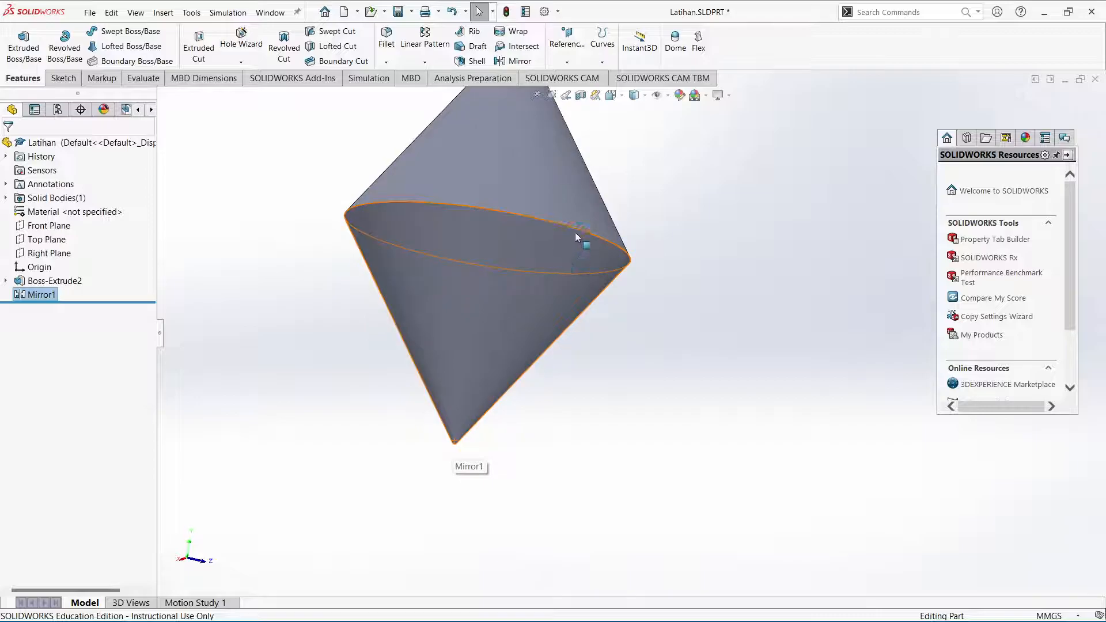
{"action": "middle_click_drag", "start_coordinate": [630, 190], "coordinate": [627, 262]}
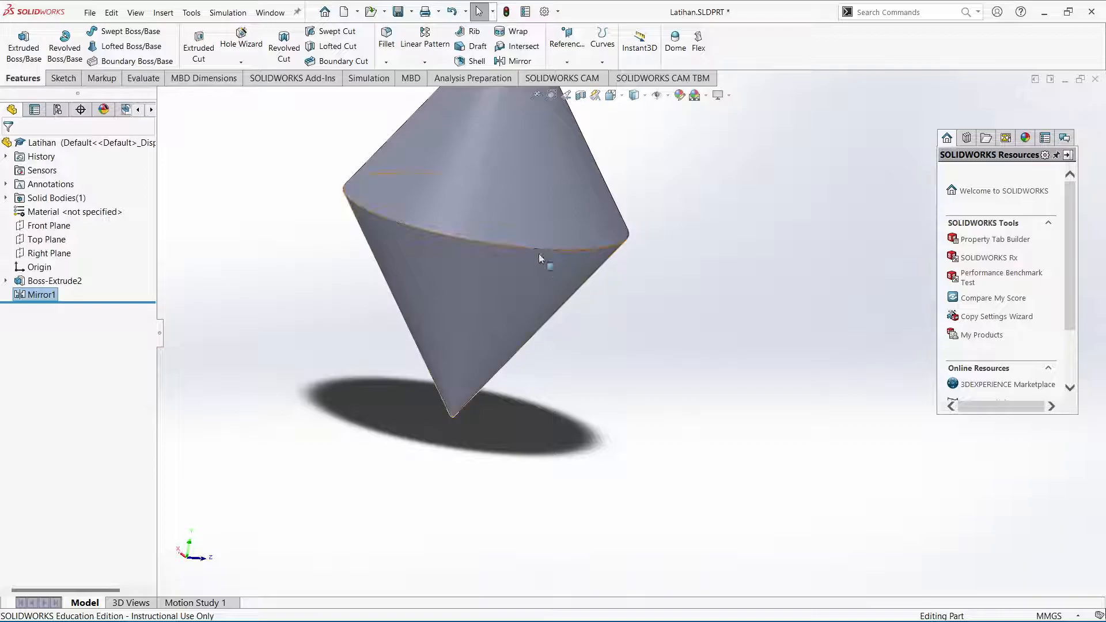
{"action": "scroll", "coordinate": [662, 207], "scroll_direction": "up", "scroll_amount": 4}
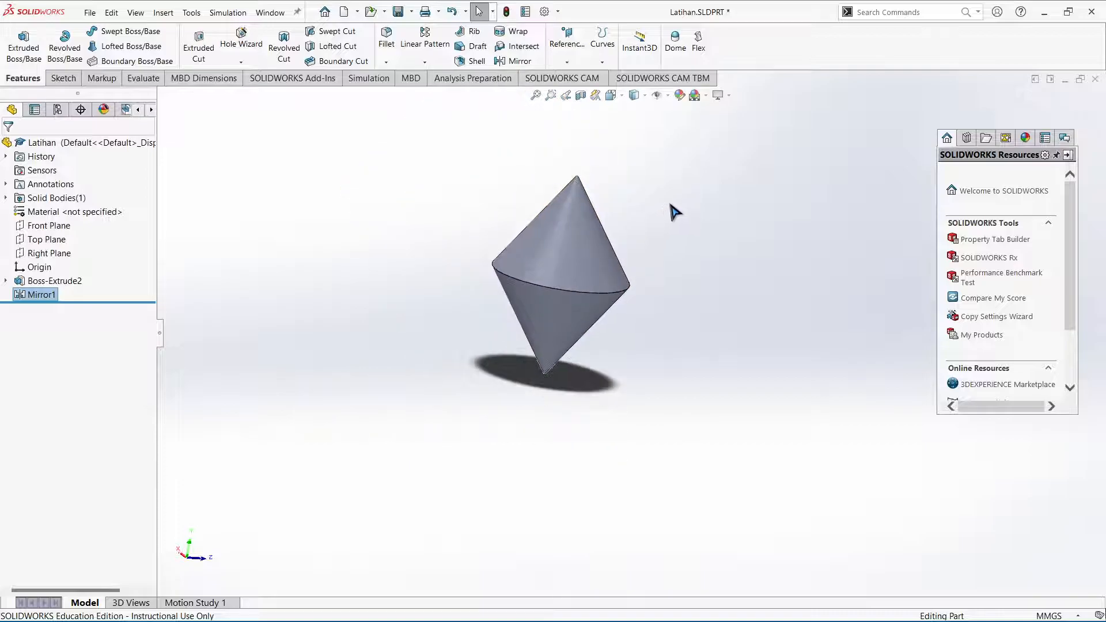
{"action": "scroll", "coordinate": [668, 203], "scroll_direction": "down", "scroll_amount": 3}
{"action": "middle_click_drag", "start_coordinate": [356, 255], "coordinate": [359, 315]}
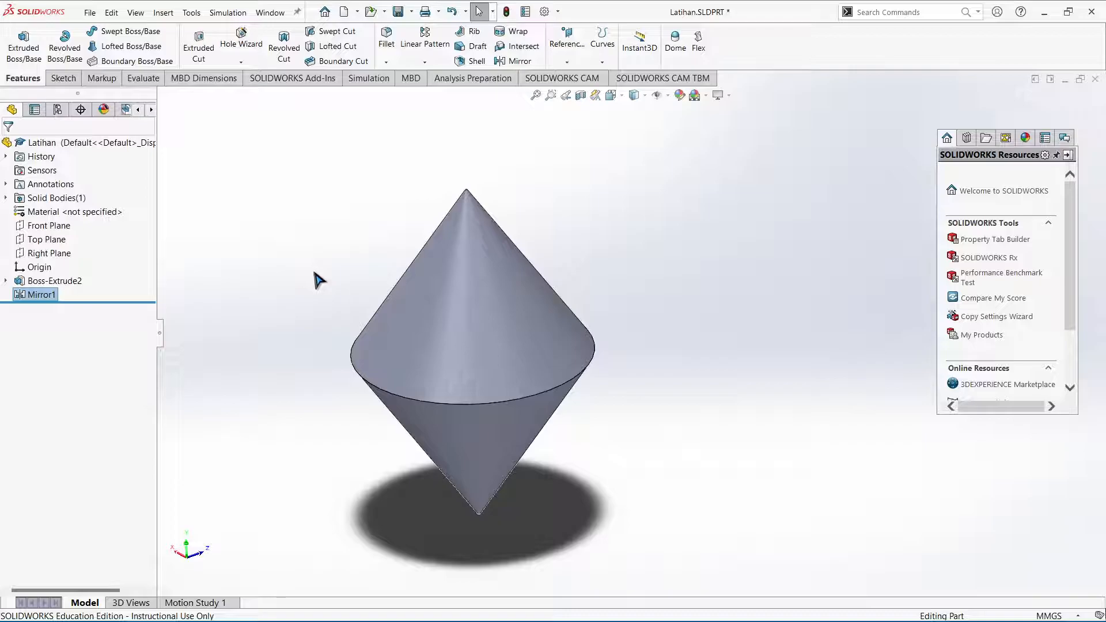
Step: Save the part as a new file named Latihan2 in the 3D Printing folder
{"action": "left_click", "coordinate": [89, 12]}
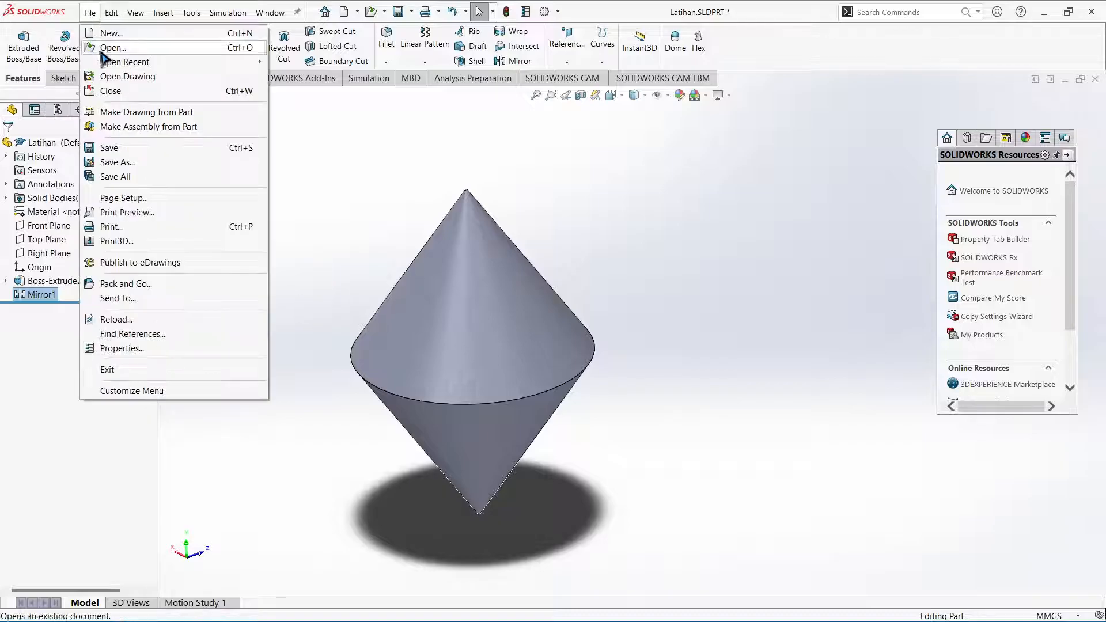
{"action": "left_click", "coordinate": [132, 167]}
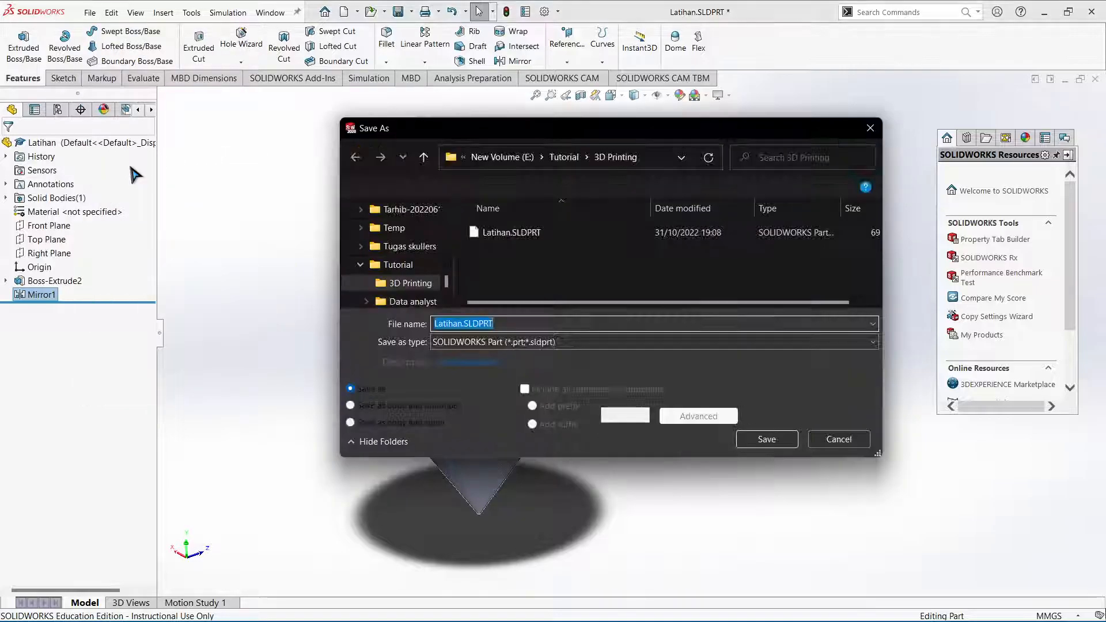
{"action": "type", "text": "Latihan 2"}
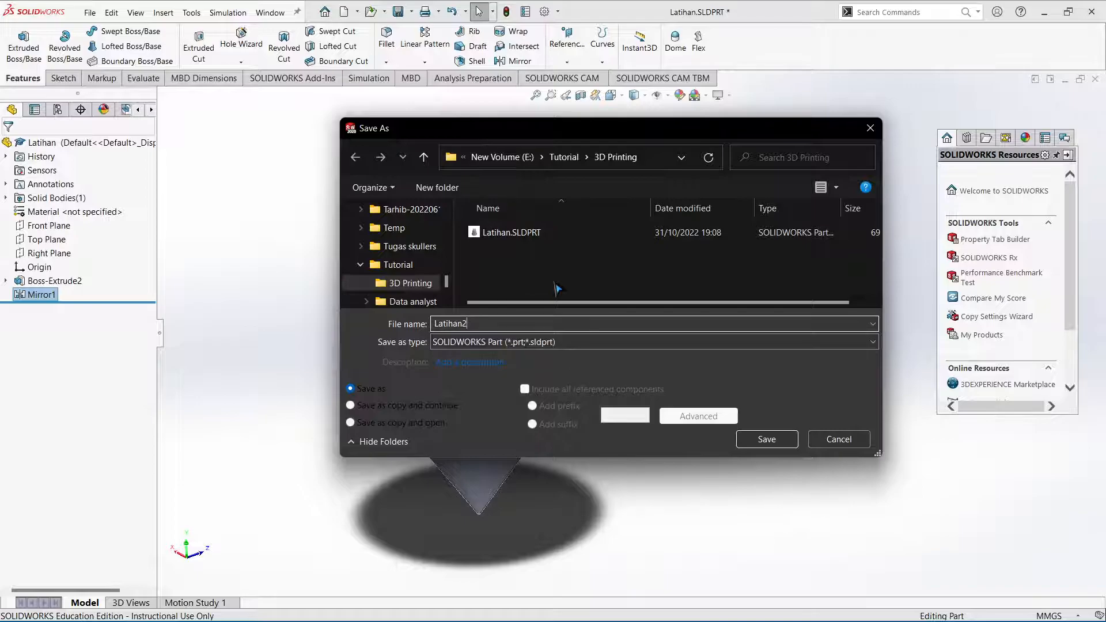
{"action": "key", "text": "Return"}
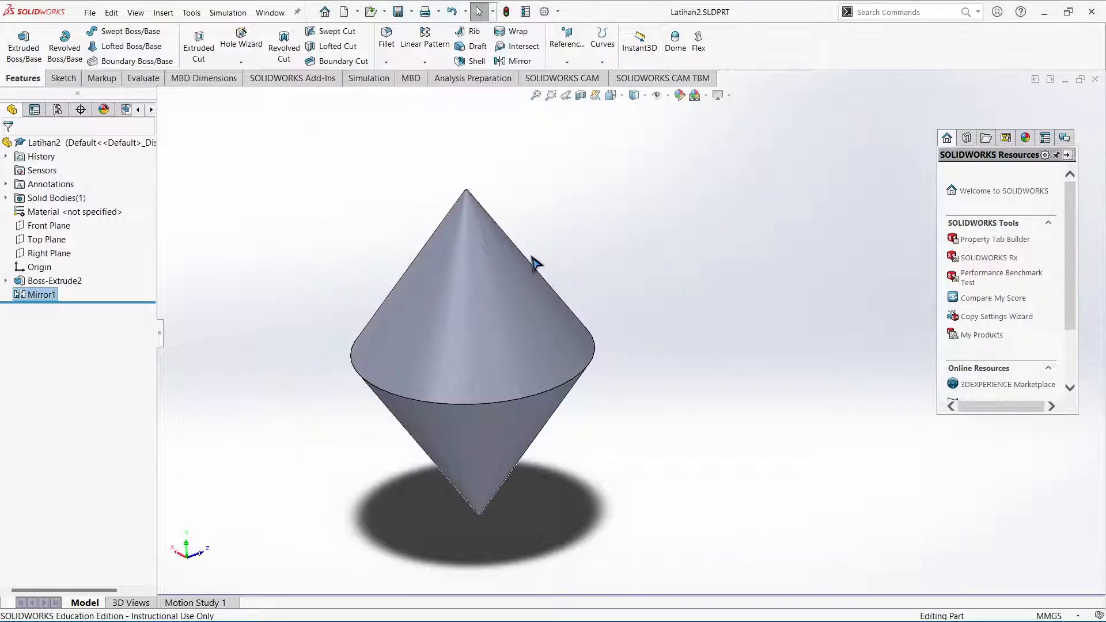
Step: Delete the cone's extrusion together with its dependent mirror feature
{"action": "middle_click_drag", "start_coordinate": [603, 296], "coordinate": [650, 298]}
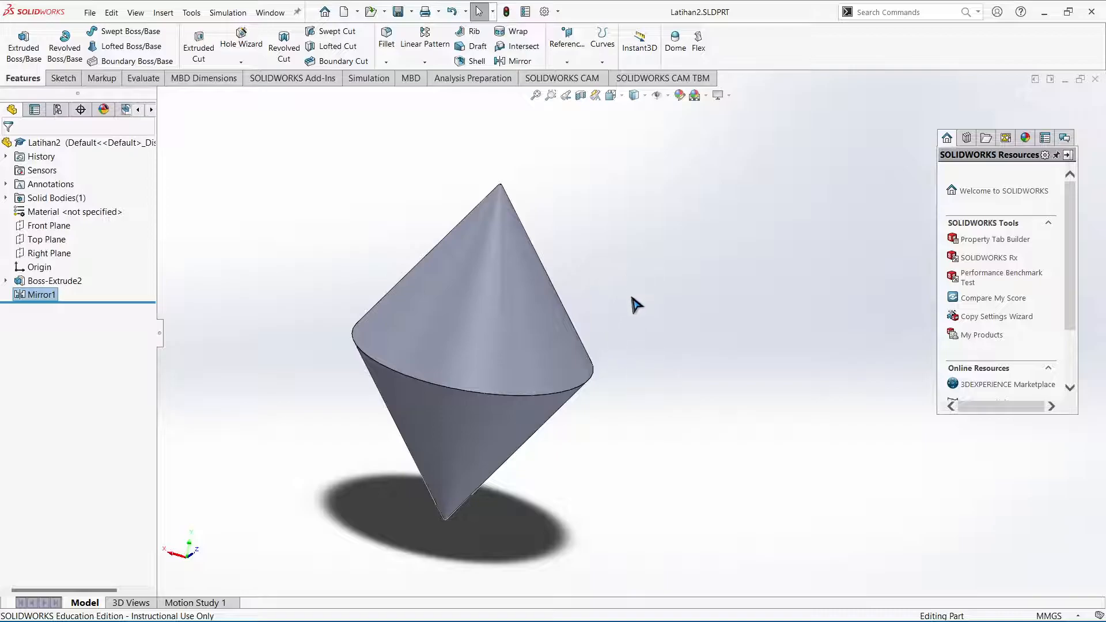
{"action": "middle_click_drag", "start_coordinate": [632, 292], "coordinate": [724, 293]}
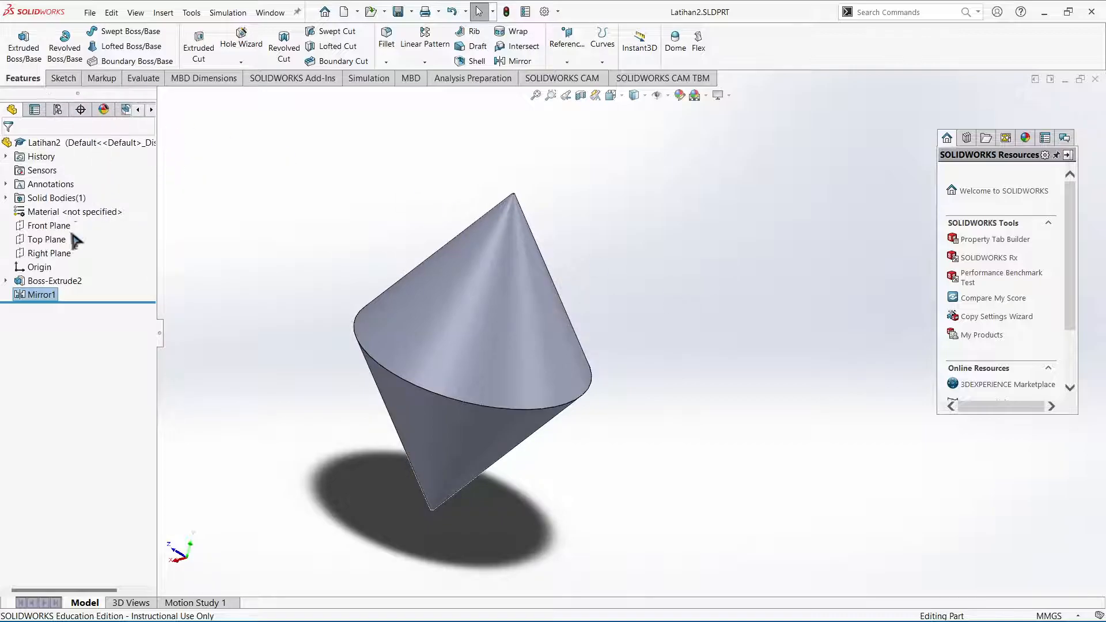
{"action": "right_click", "coordinate": [51, 281]}
{"action": "left_click", "coordinate": [69, 347]}
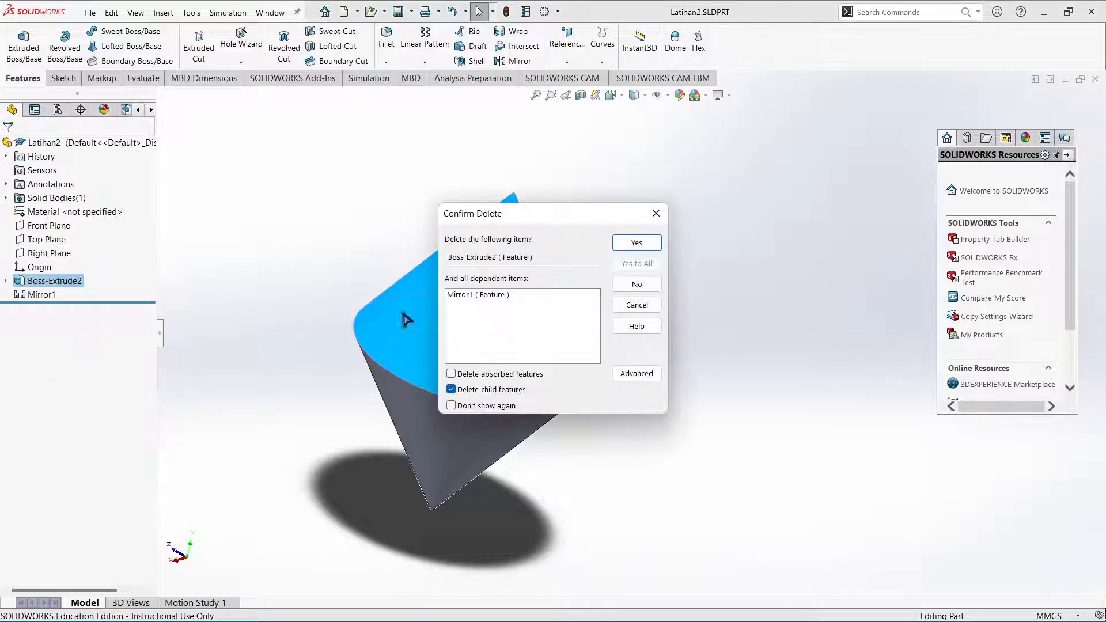
{"action": "left_click", "coordinate": [617, 242]}
Step: Delete the leftover circle sketch so the part contains no geometry
{"action": "right_click", "coordinate": [40, 268]}
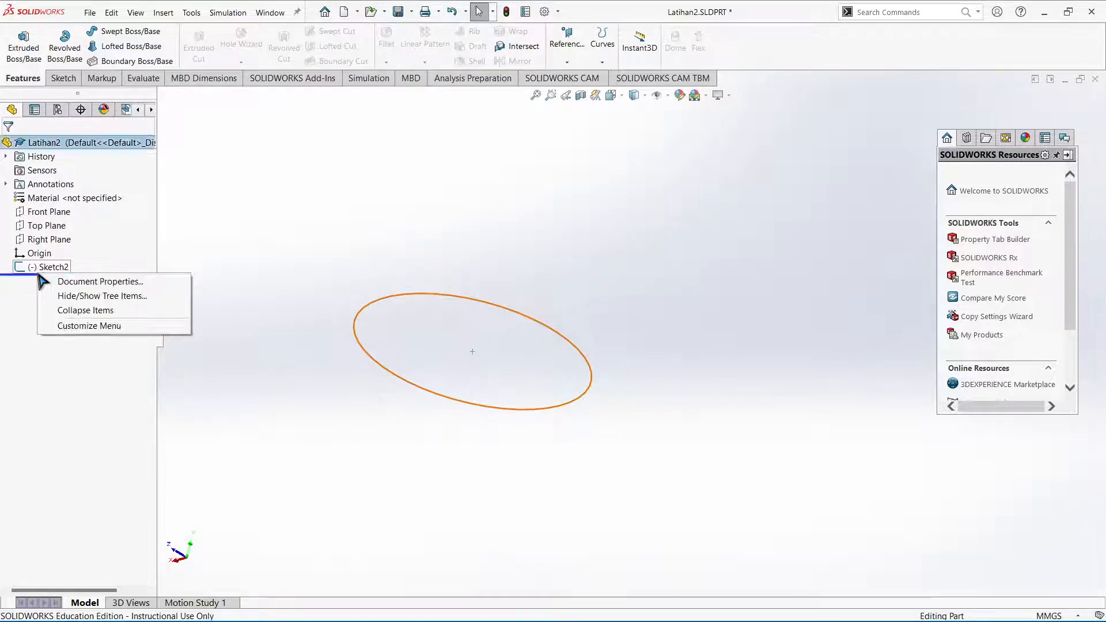
{"action": "right_click", "coordinate": [42, 268]}
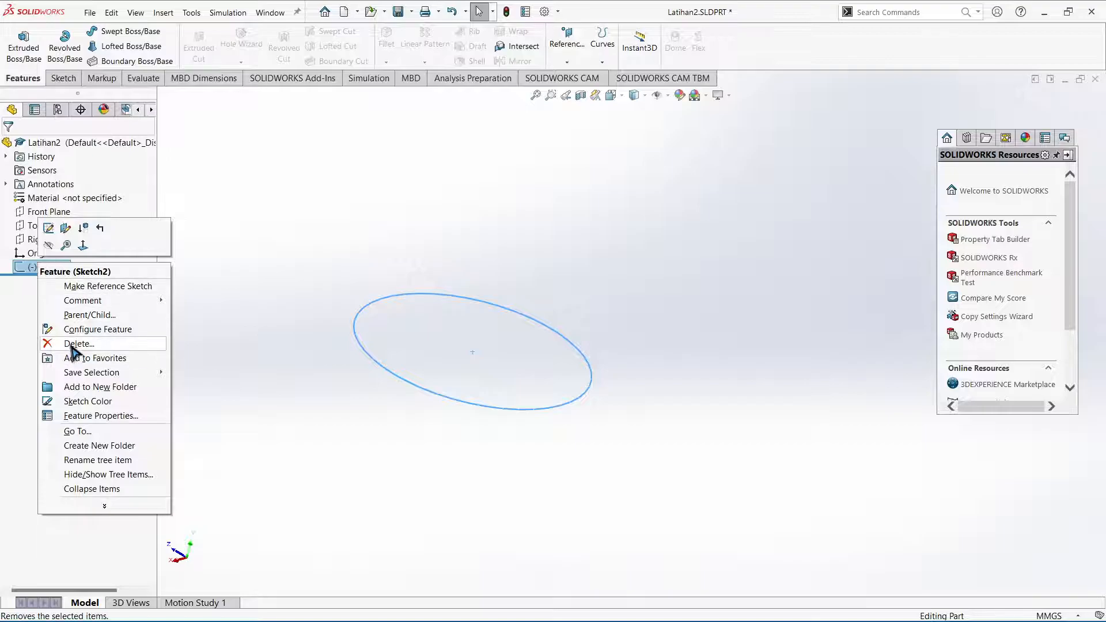
{"action": "left_click", "coordinate": [51, 345]}
{"action": "left_click", "coordinate": [637, 243]}
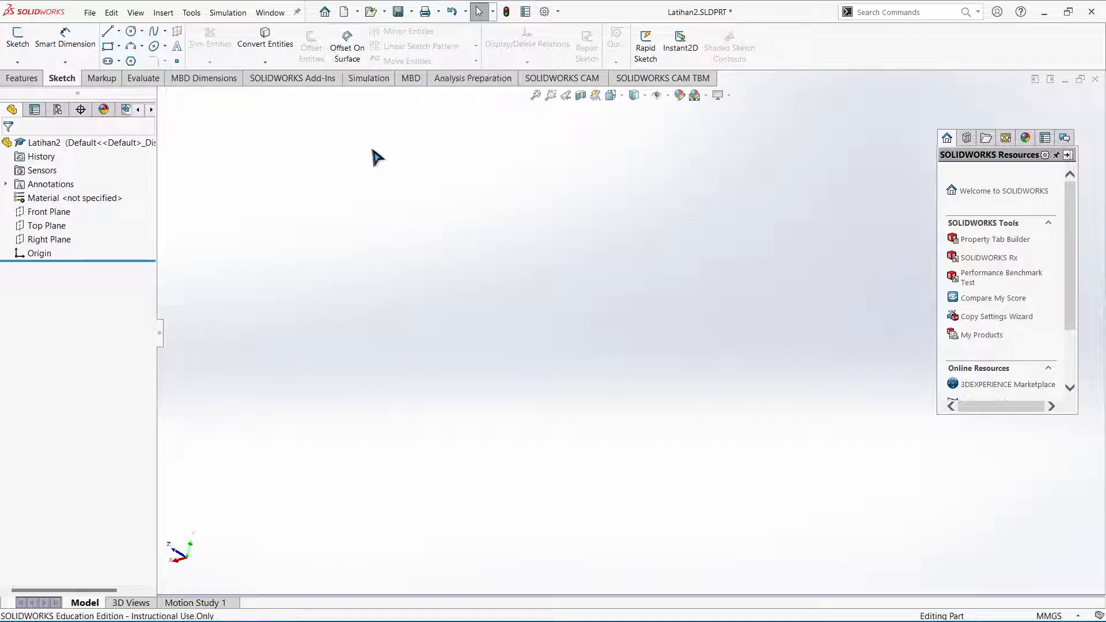
Step: Sketch a corner rectangle of about 86 by 58 mm on the Top Plane, starting at the origin
{"action": "left_click", "coordinate": [132, 33]}
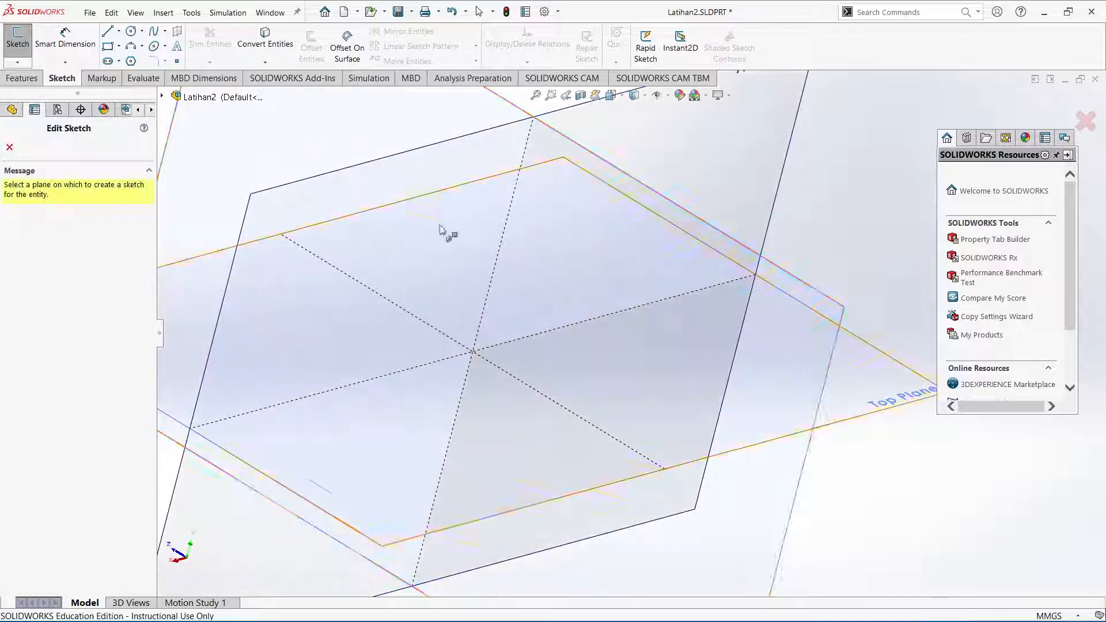
{"action": "left_click", "coordinate": [874, 378]}
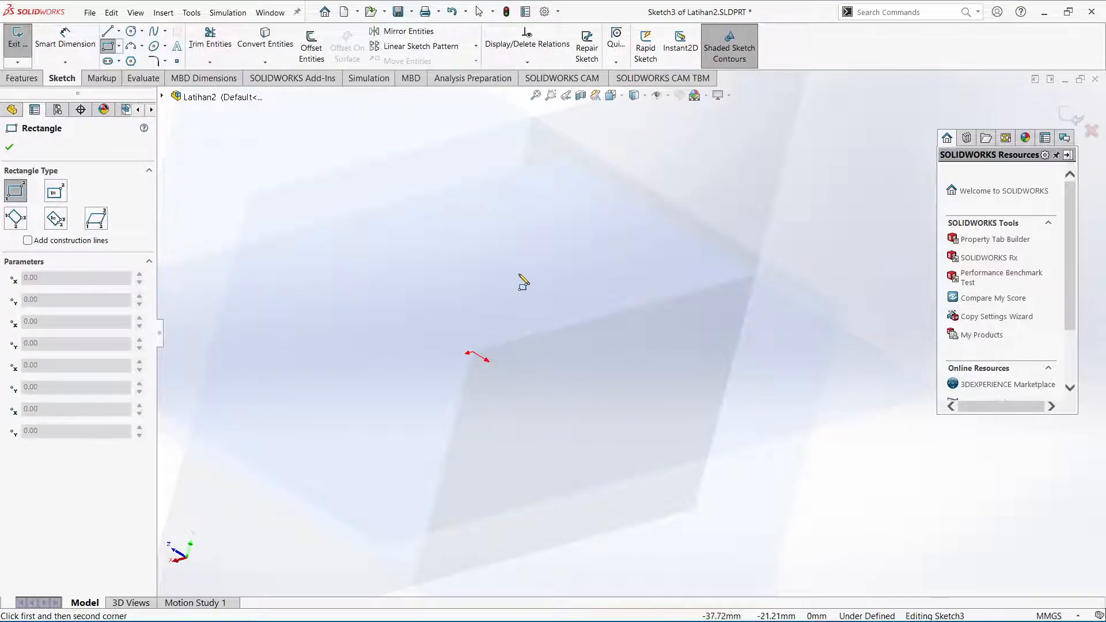
{"action": "key", "text": "space"}
{"action": "left_click", "coordinate": [519, 314]}
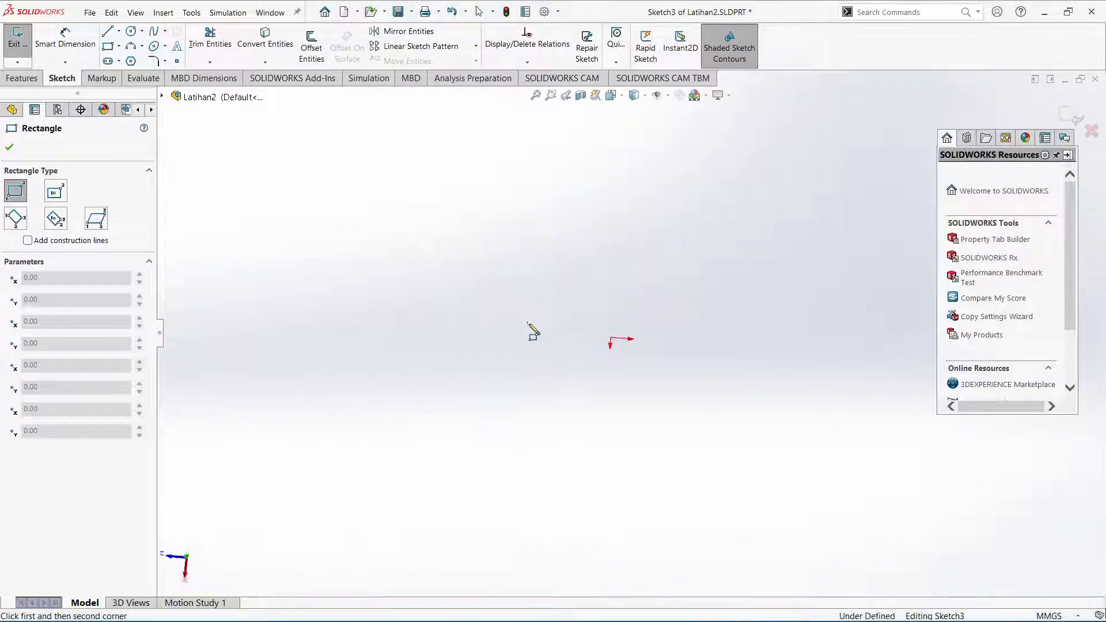
{"action": "left_click", "coordinate": [630, 333]}
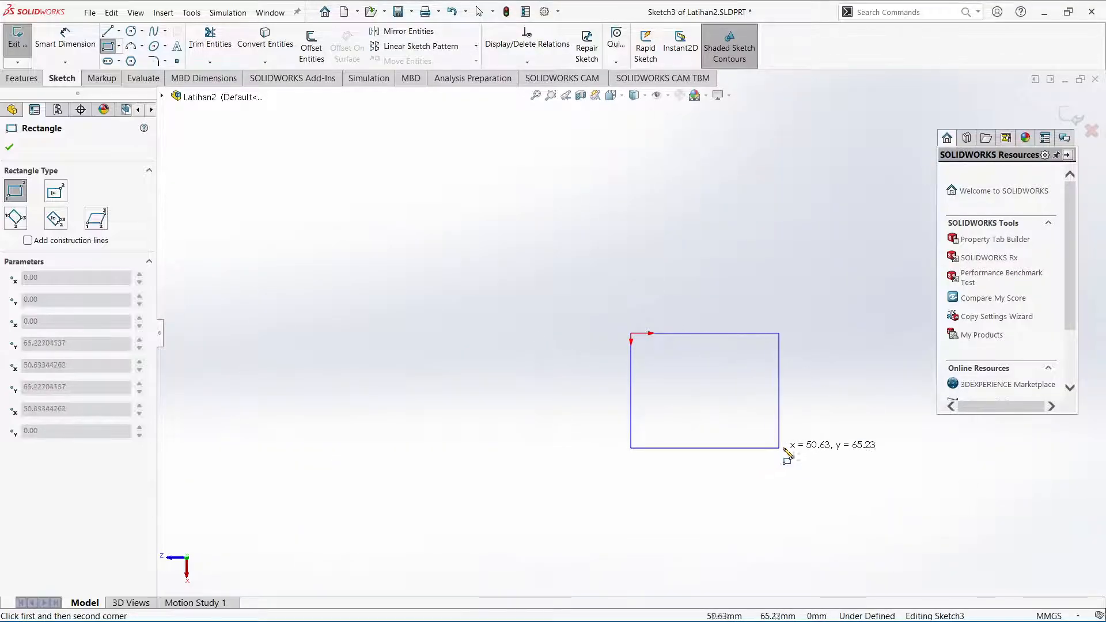
{"action": "left_click", "coordinate": [827, 464]}
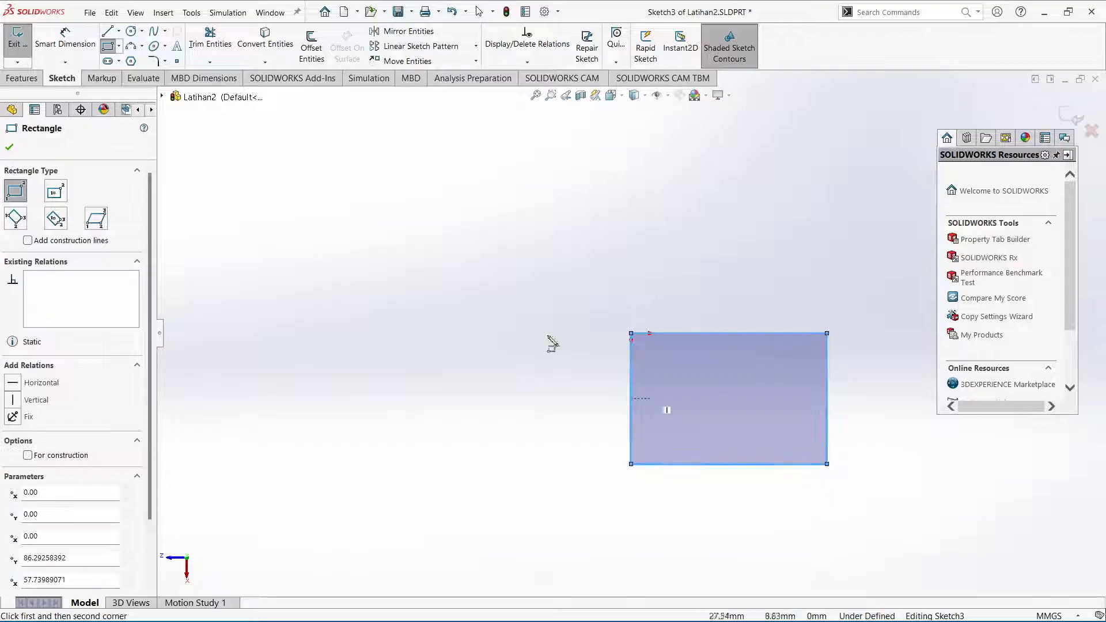
{"action": "left_click", "coordinate": [10, 147]}
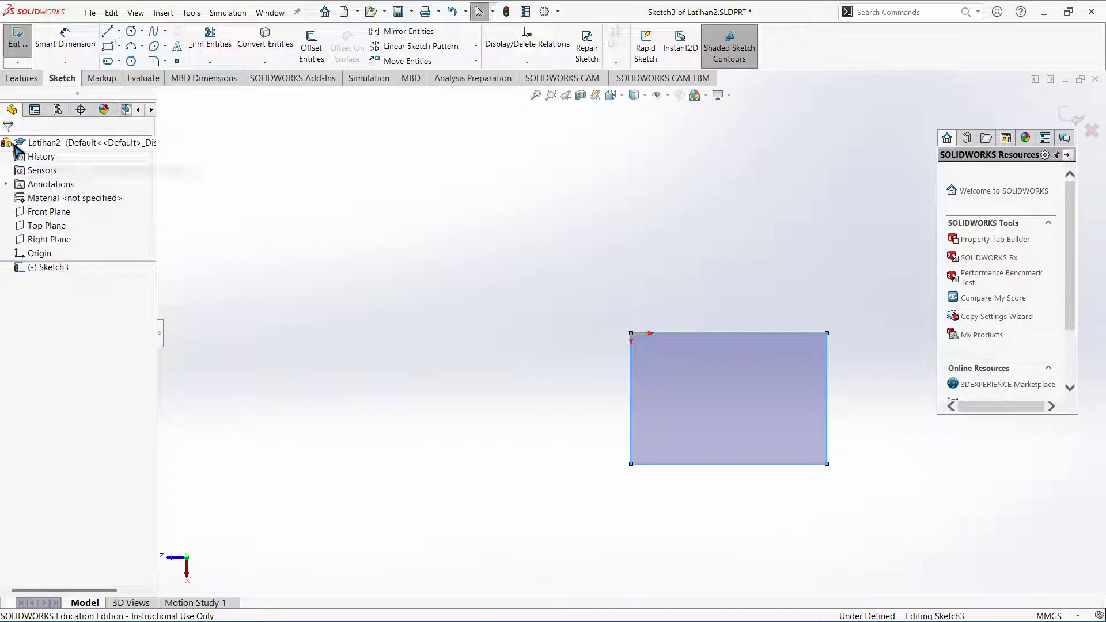
Step: Extrude the rectangle 10 mm as a blind boss to form a flat plate
{"action": "left_click", "coordinate": [21, 78]}
{"action": "left_click", "coordinate": [33, 64]}
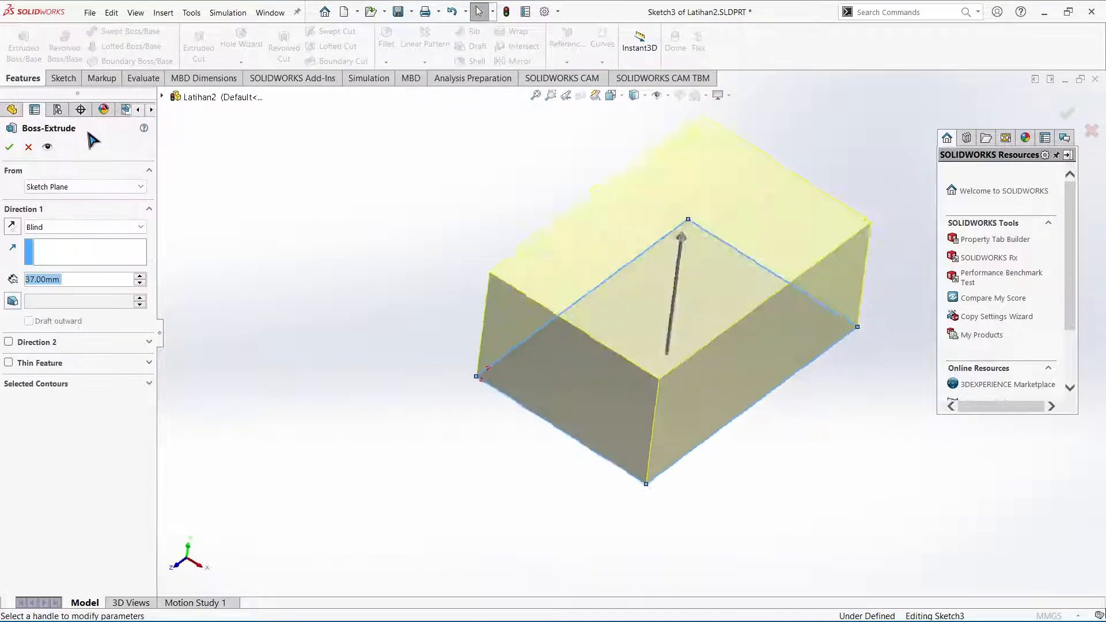
{"action": "type", "text": "10"}
{"action": "key", "text": "Return"}
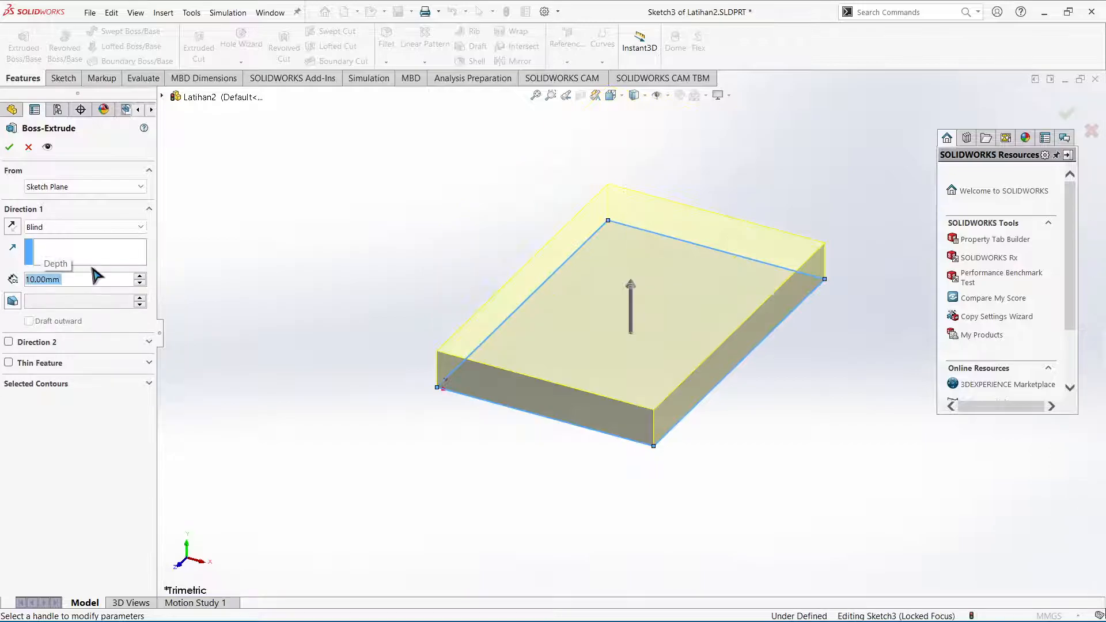
{"action": "left_click", "coordinate": [9, 147]}
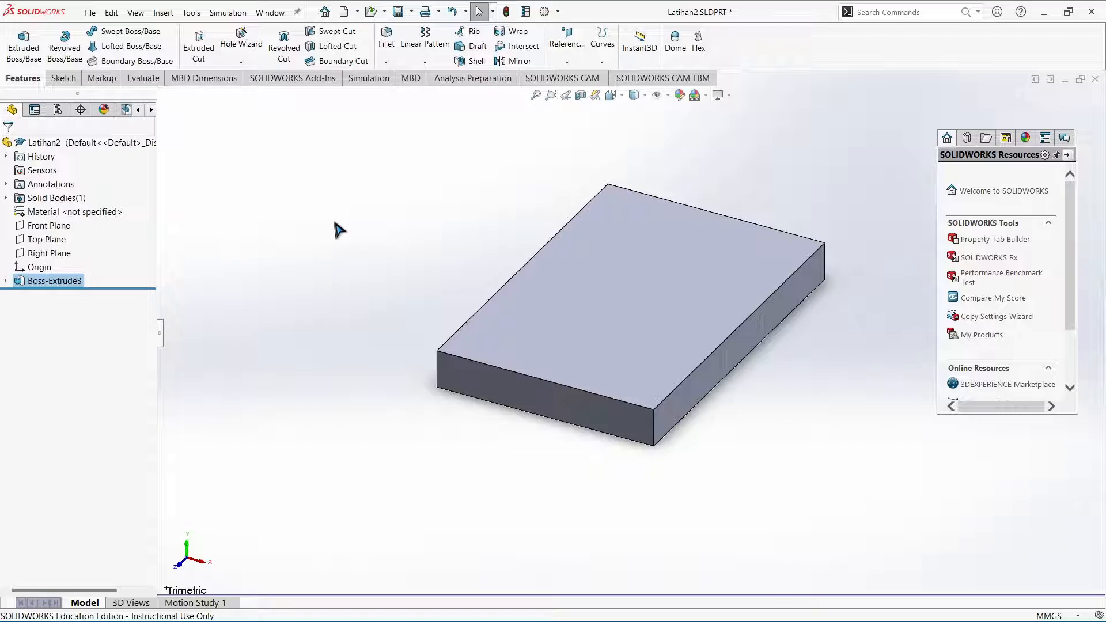
Step: Sketch a three-sided line profile about 6.65 mm deep and 32 mm long on the plate's large face, open along a short edge
{"action": "middle_click_drag", "start_coordinate": [476, 199], "coordinate": [380, 237]}
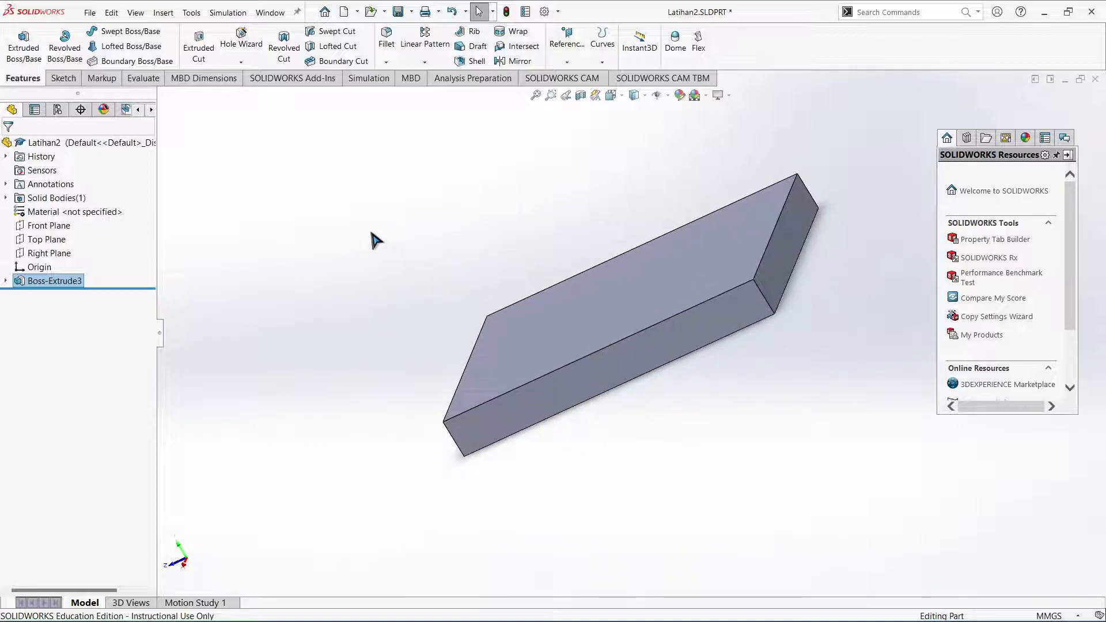
{"action": "middle_click_drag", "start_coordinate": [353, 237], "coordinate": [398, 274]}
{"action": "key", "text": "space"}
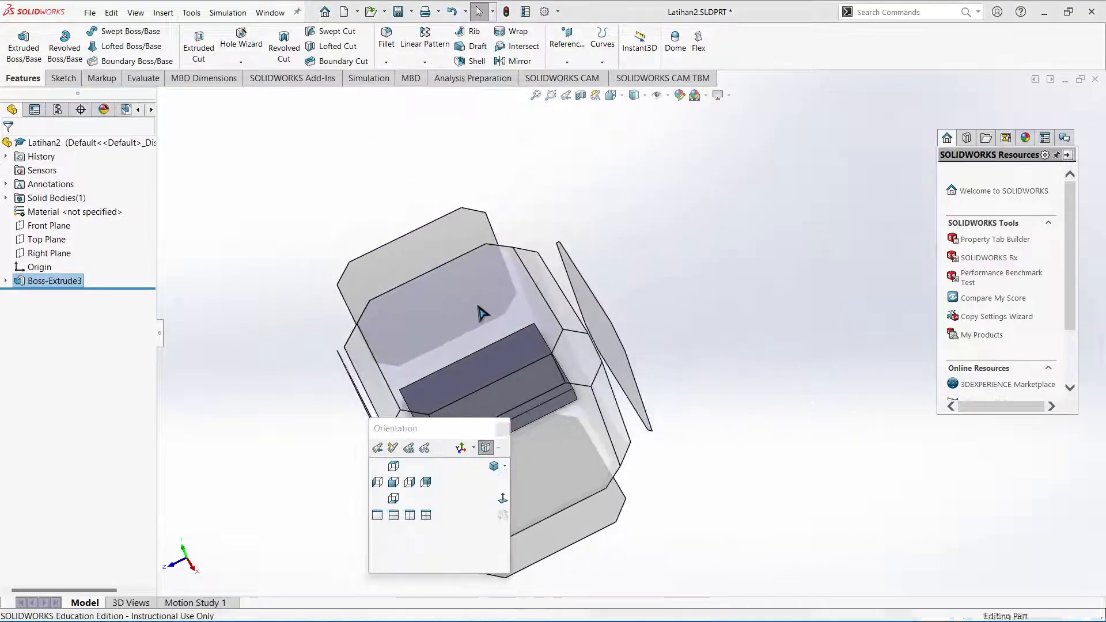
{"action": "left_click", "coordinate": [482, 312]}
{"action": "left_click", "coordinate": [68, 78]}
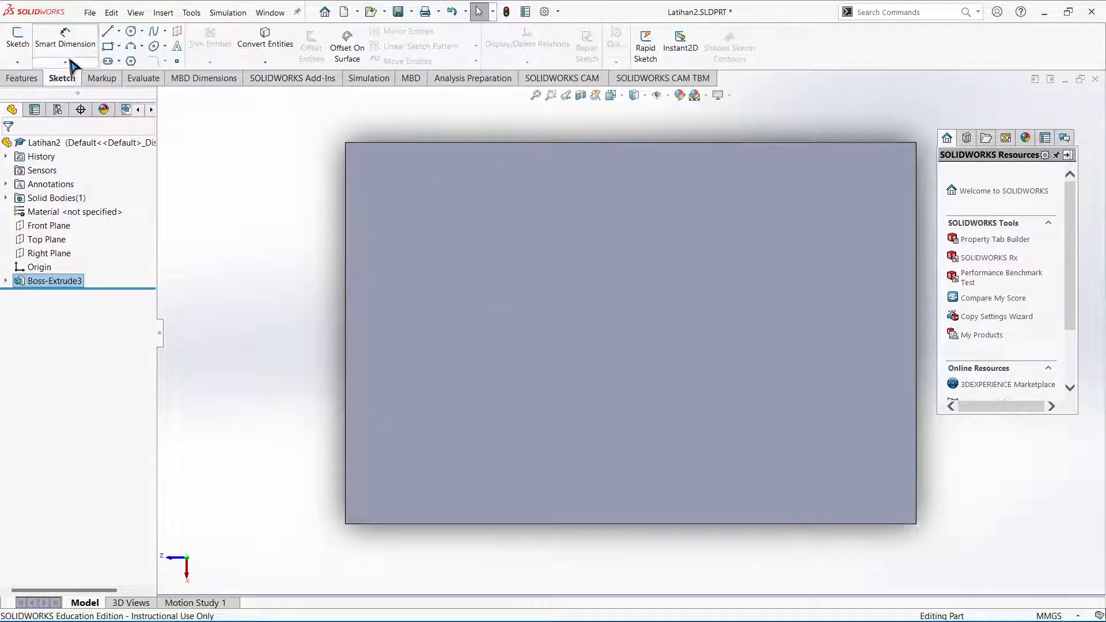
{"action": "left_click", "coordinate": [107, 31]}
{"action": "left_click", "coordinate": [409, 302]}
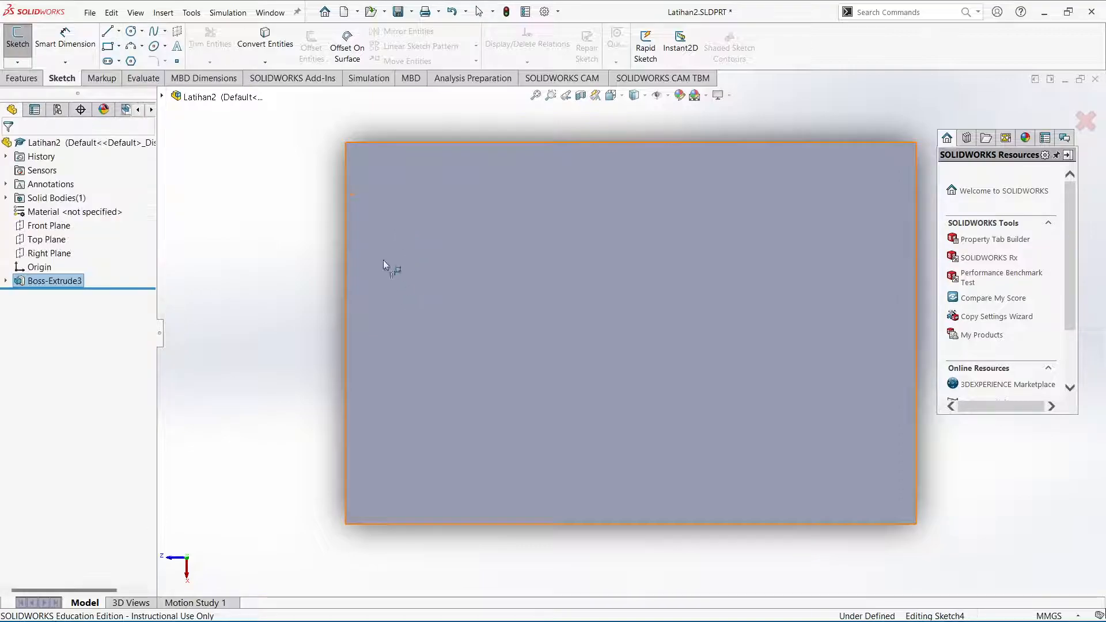
{"action": "left_click", "coordinate": [346, 230]}
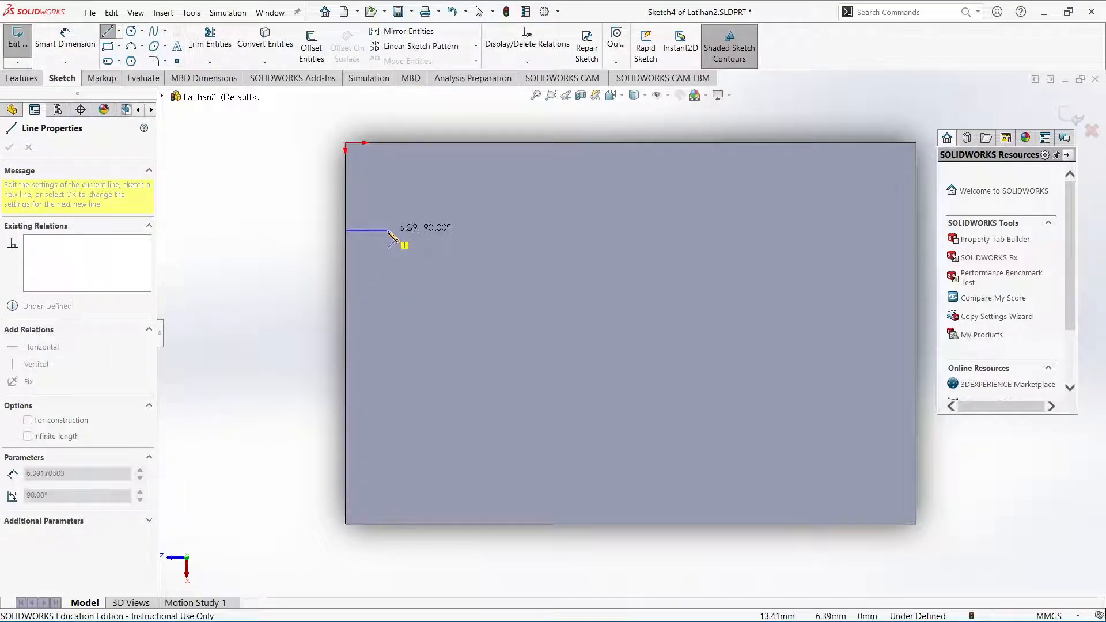
{"action": "left_click", "coordinate": [389, 231]}
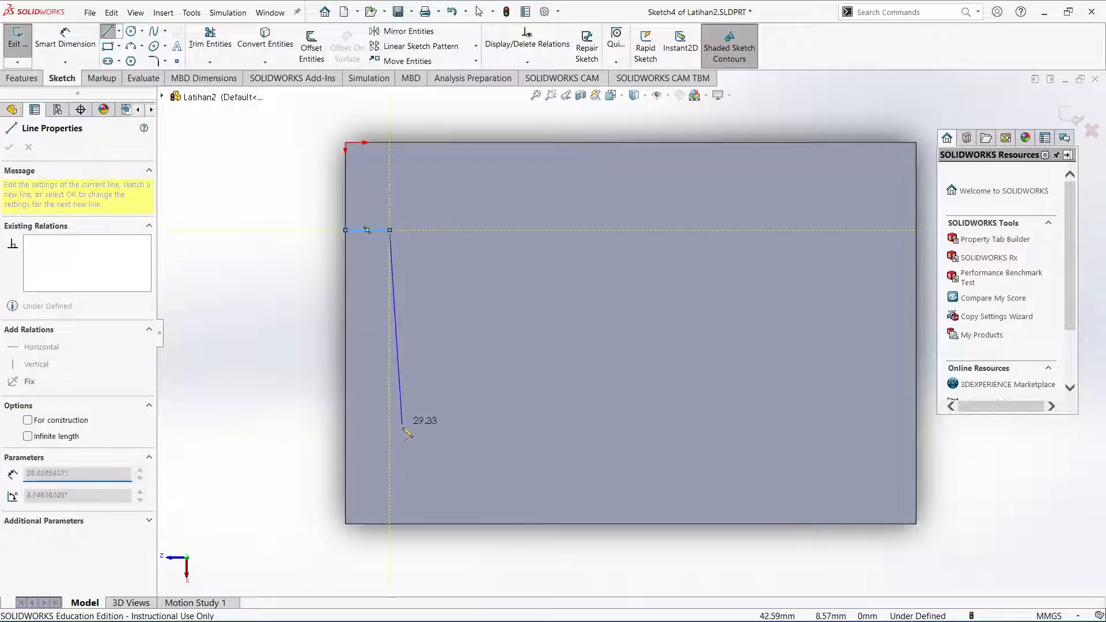
{"action": "left_click", "coordinate": [389, 443]}
{"action": "left_click", "coordinate": [345, 443]}
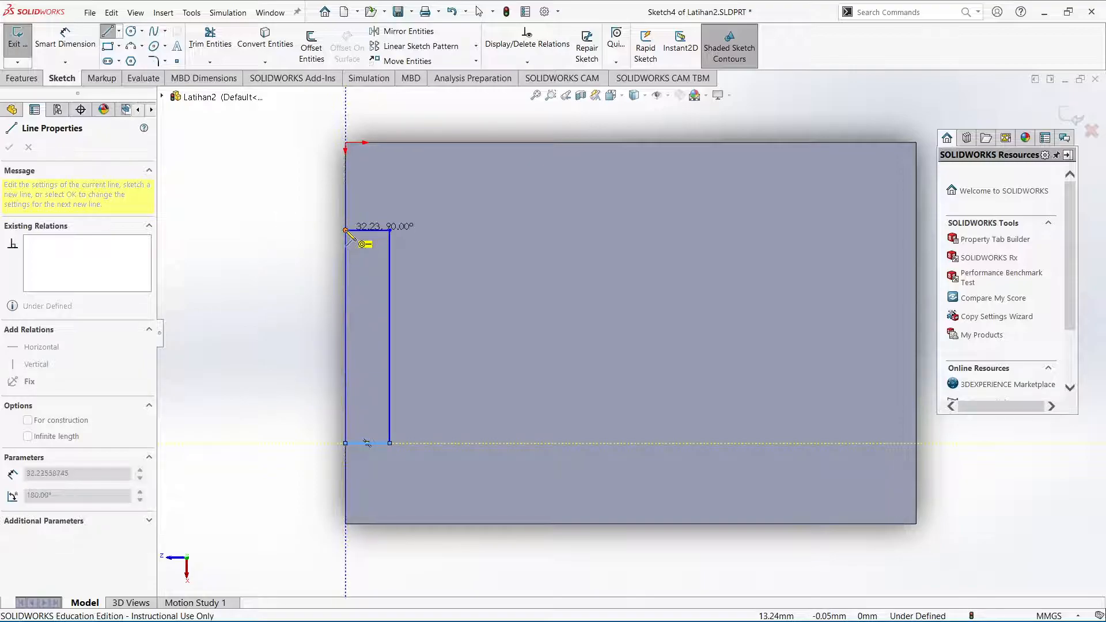
Step: Dimension the profile's short line nearest the origin to 10 mm from the plate's adjacent long edge
{"action": "left_click", "coordinate": [65, 37]}
{"action": "left_click", "coordinate": [375, 230]}
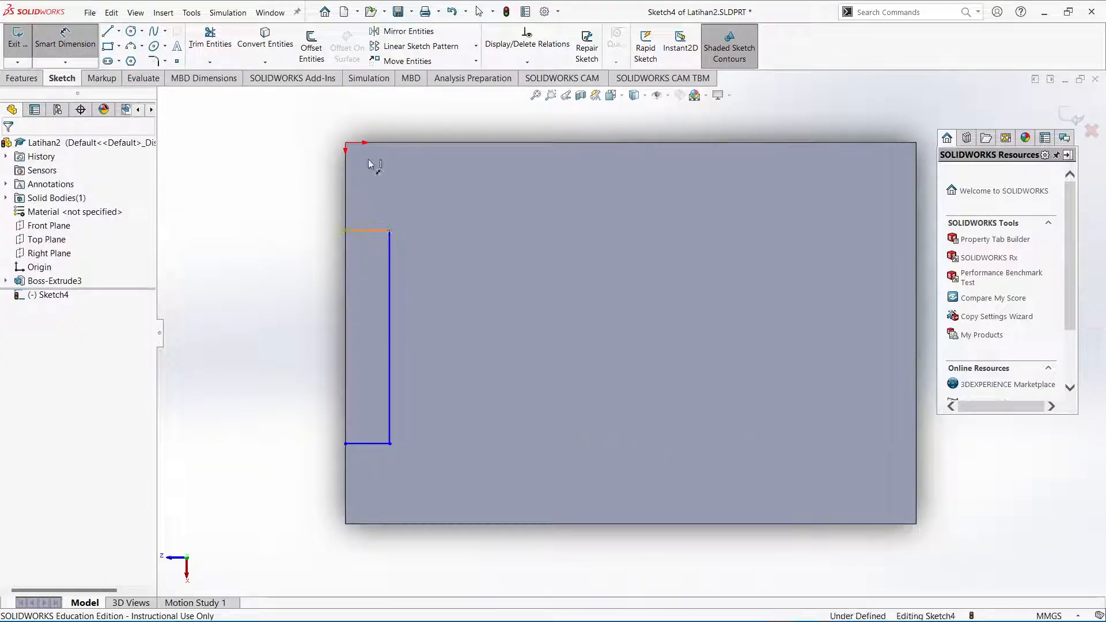
{"action": "left_click", "coordinate": [368, 143]}
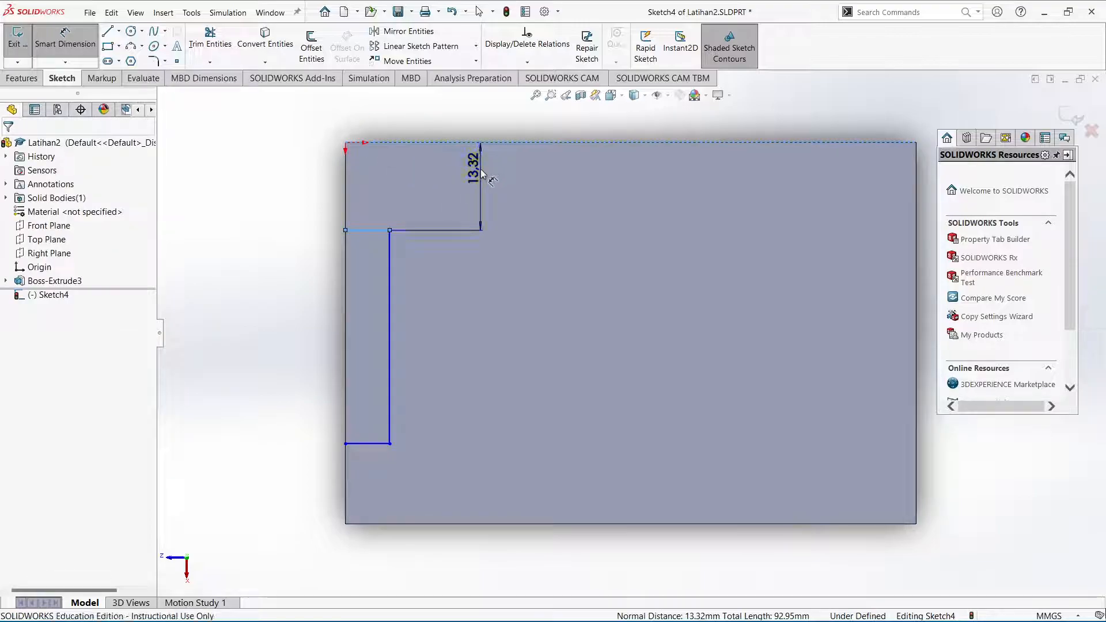
{"action": "left_click", "coordinate": [481, 173]}
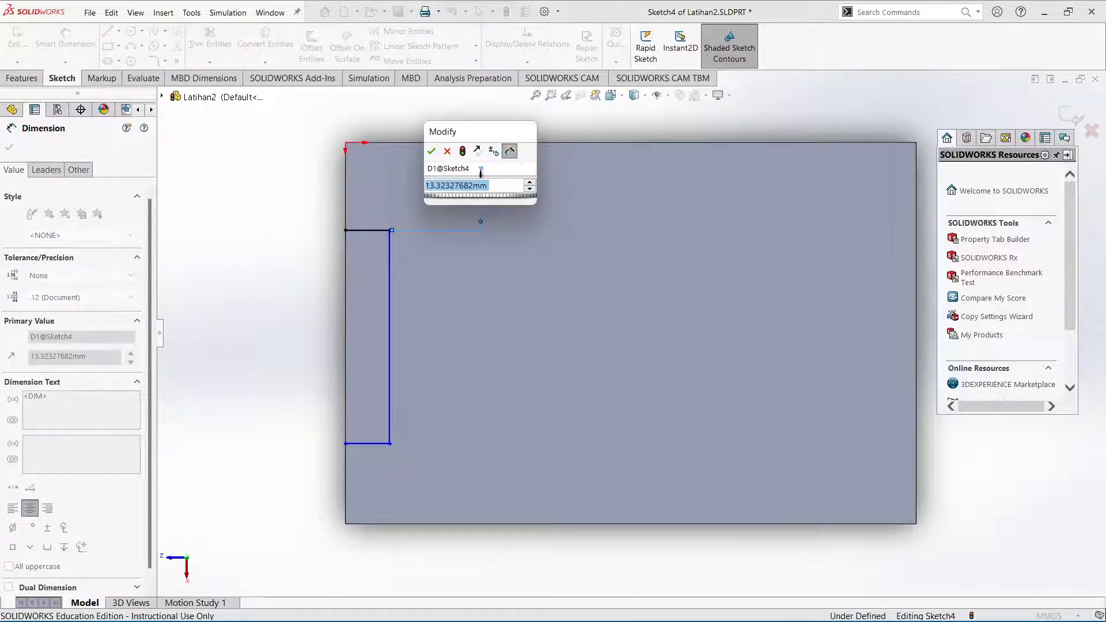
{"action": "type", "text": "10"}
{"action": "key", "text": "Return"}
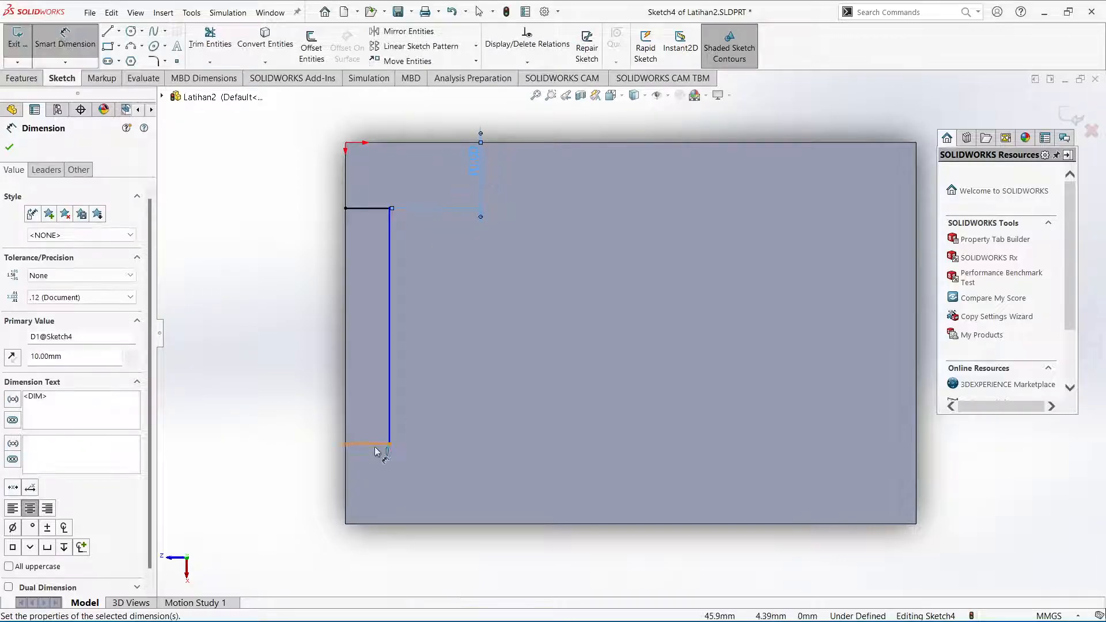
Step: Dimension the profile's other short line to 10 mm from the plate's opposite long edge
{"action": "left_click", "coordinate": [373, 445]}
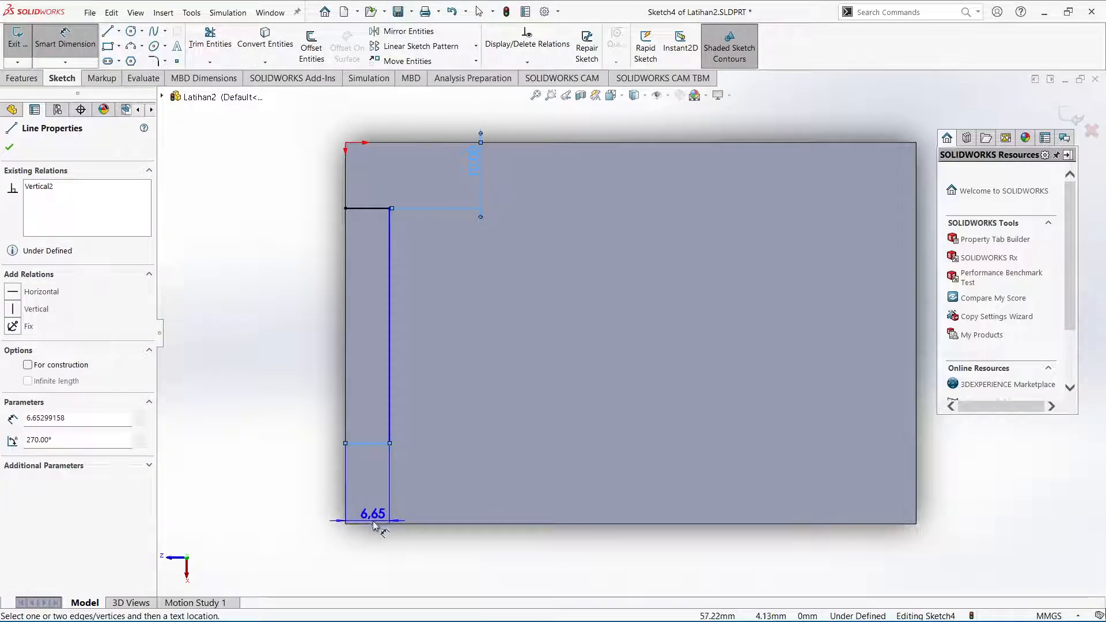
{"action": "left_click", "coordinate": [375, 523]}
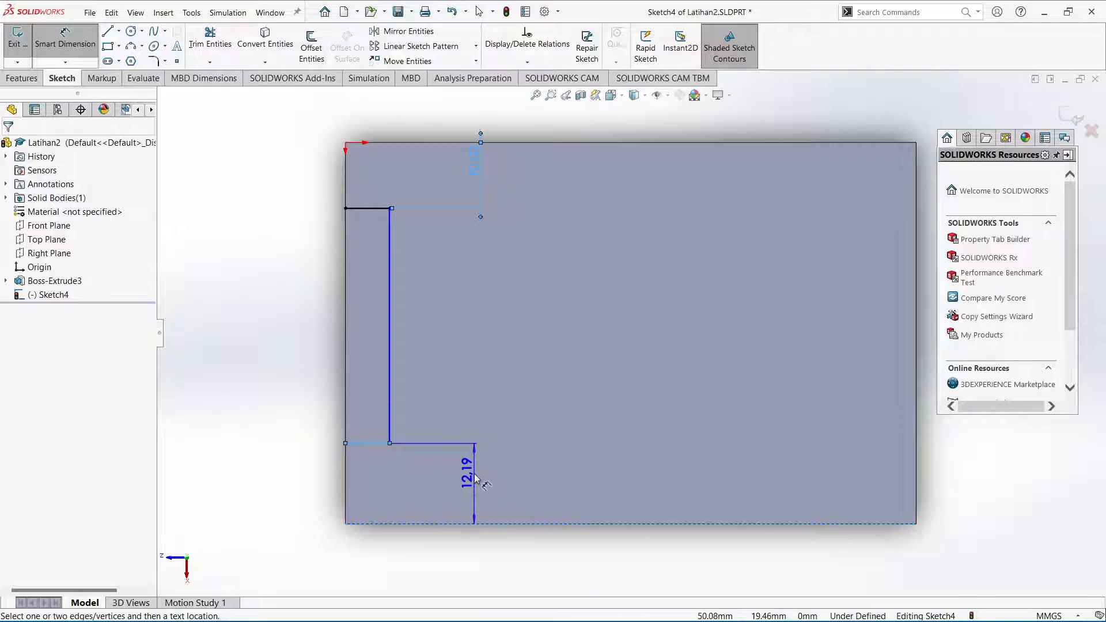
{"action": "left_click", "coordinate": [471, 483]}
{"action": "type", "text": "10"}
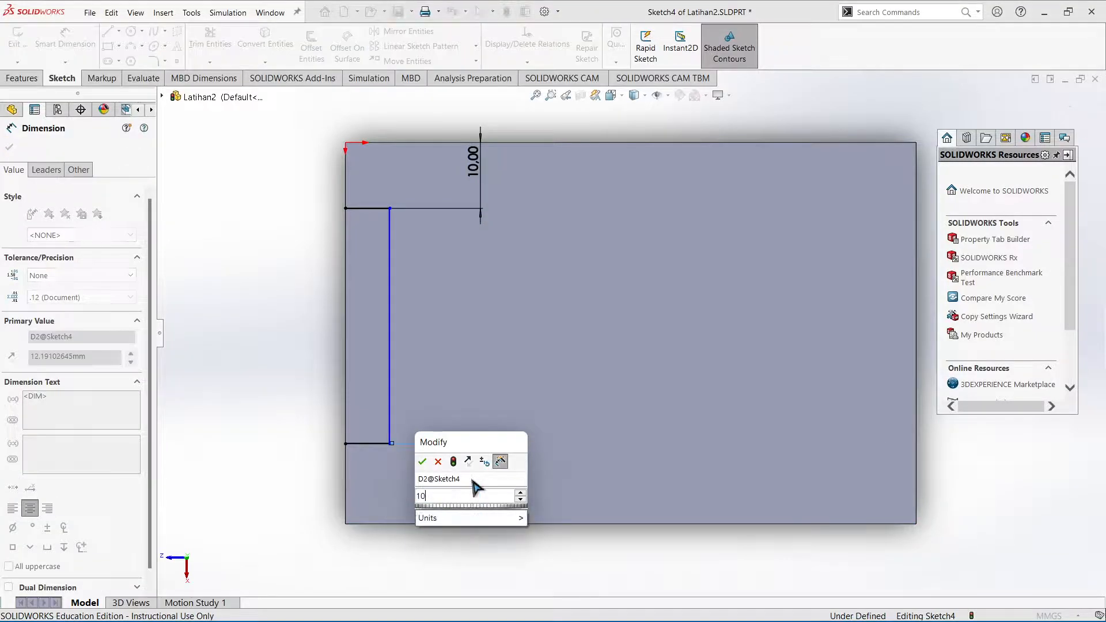
{"action": "key", "text": "Return"}
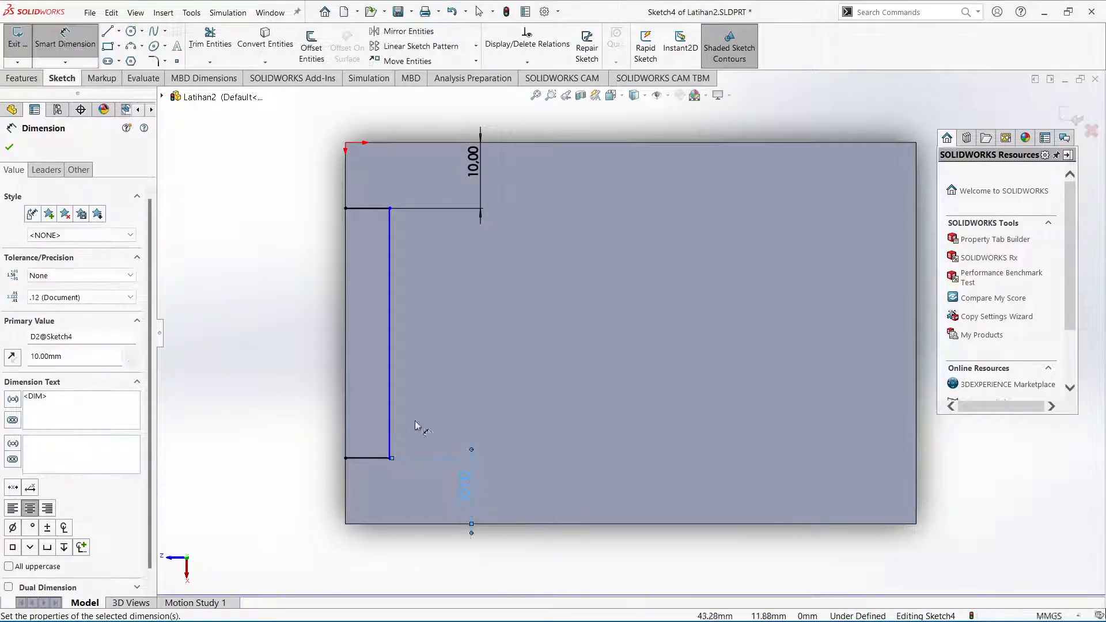
Step: Dimension the profile's long line to 5 mm from the plate's short edge
{"action": "left_click", "coordinate": [389, 437]}
{"action": "left_click", "coordinate": [346, 411]}
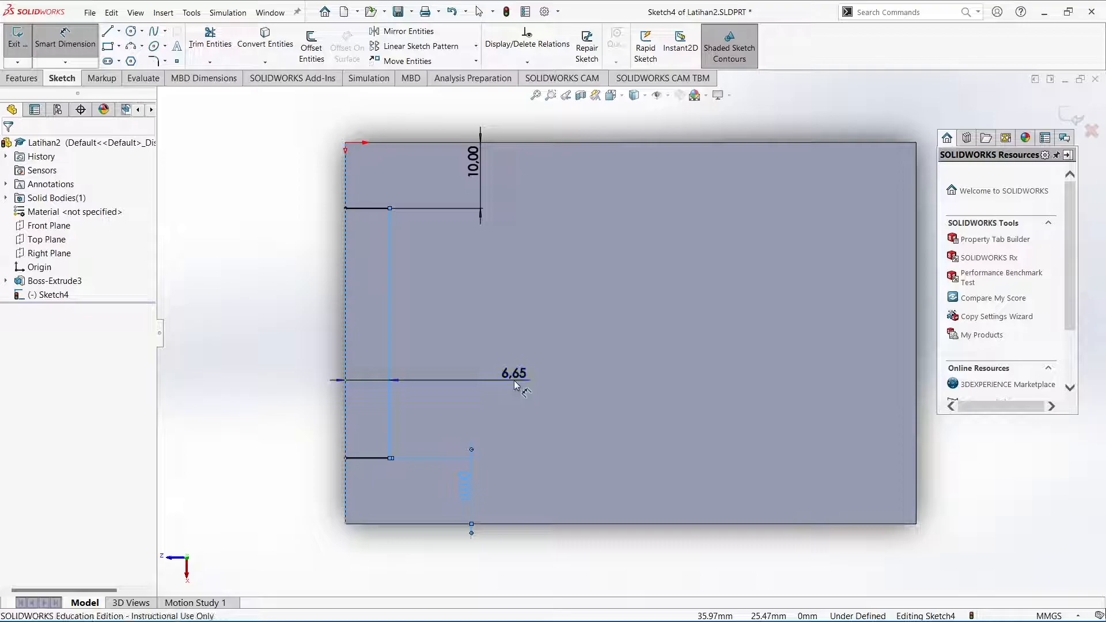
{"action": "left_click", "coordinate": [515, 384]}
{"action": "type", "text": "5.00mm"}
{"action": "left_click", "coordinate": [465, 362]}
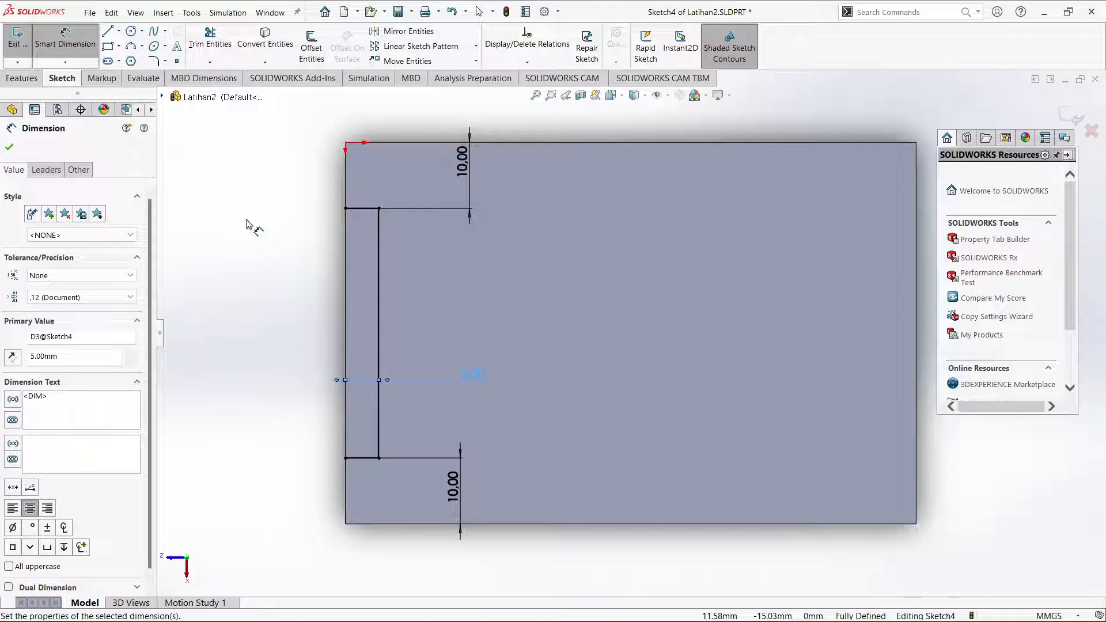
Step: Cut a notch into the plate's short edge with a 10 mm blind Extruded Cut of the region enclosed by the profile
{"action": "left_click", "coordinate": [22, 78]}
{"action": "left_click", "coordinate": [203, 58]}
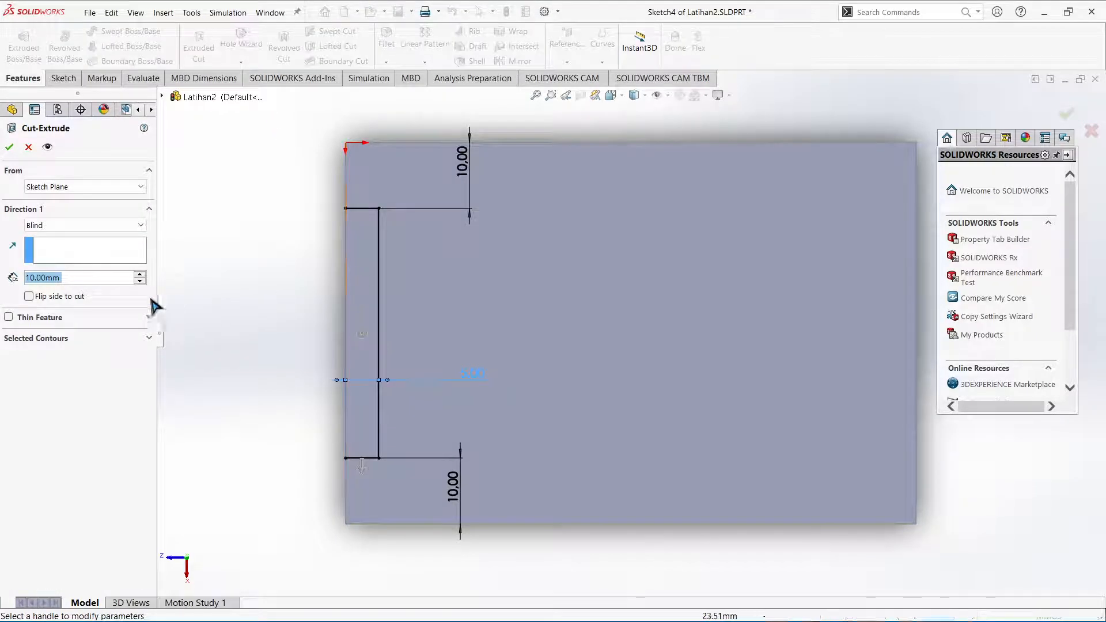
{"action": "left_click", "coordinate": [17, 340]}
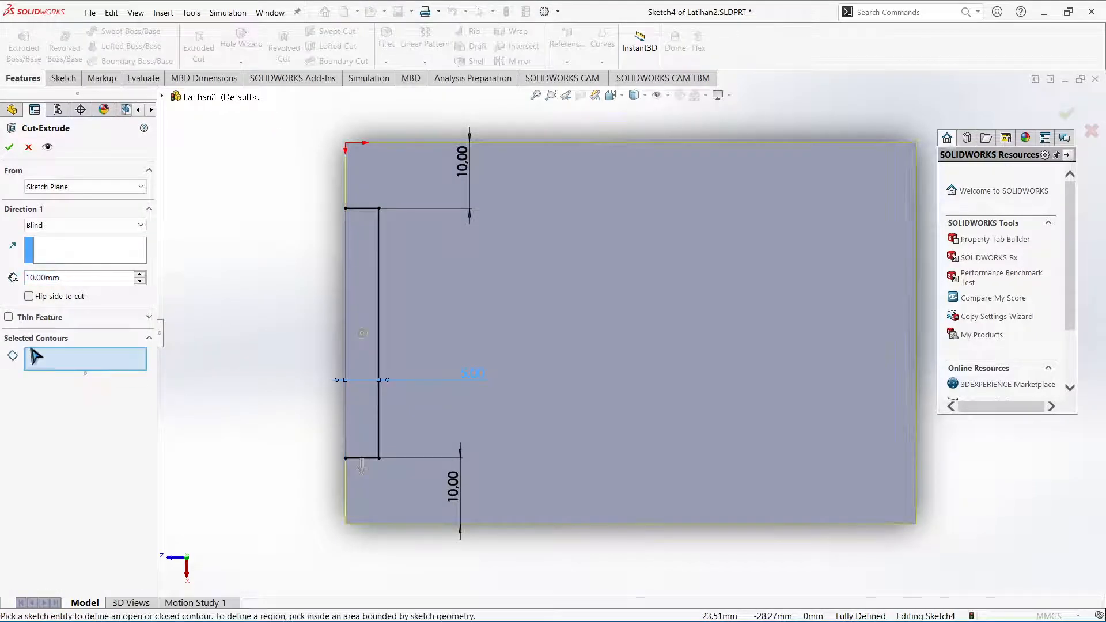
{"action": "left_click", "coordinate": [358, 289]}
{"action": "mouse_move", "coordinate": [272, 338]}
{"action": "middle_mouse_down"}
{"action": "mouse_move", "coordinate": [348, 294]}
{"action": "mouse_move", "coordinate": [398, 289]}
{"action": "mouse_move", "coordinate": [378, 306]}
{"action": "middle_mouse_up"}
{"action": "left_click", "coordinate": [10, 148]}
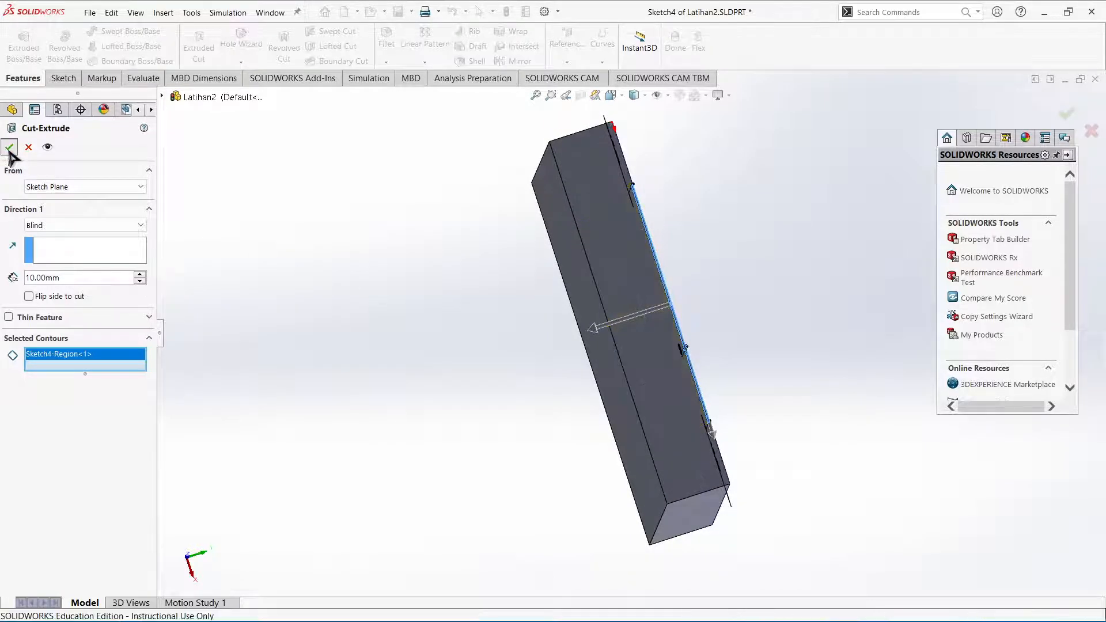
{"action": "middle_click_drag", "start_coordinate": [356, 268], "coordinate": [318, 279]}
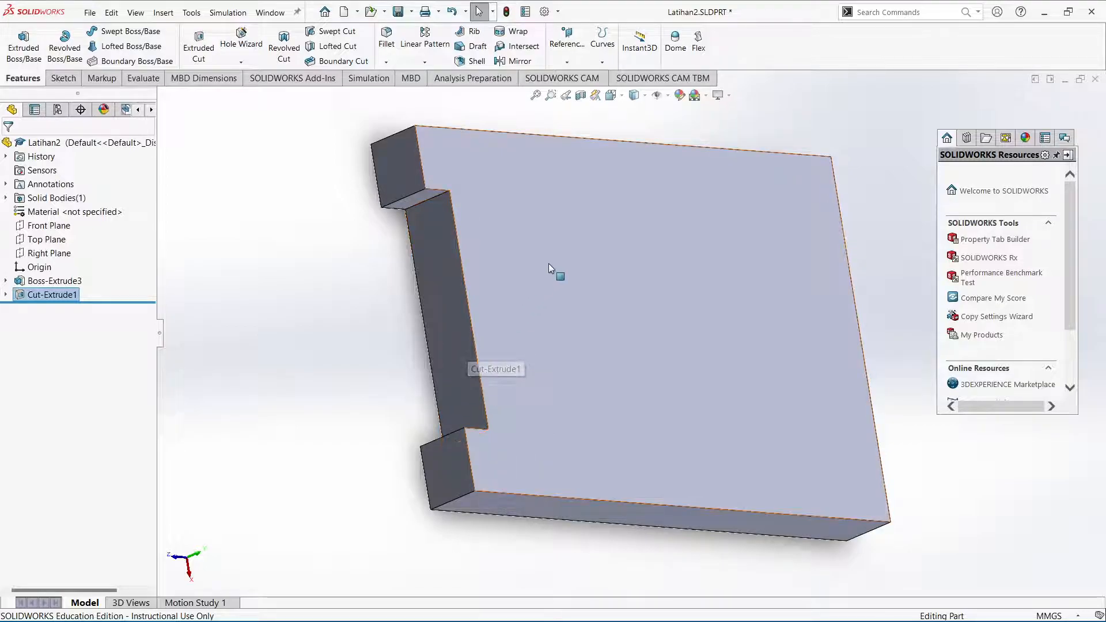
{"action": "middle_click_drag", "start_coordinate": [549, 264], "coordinate": [501, 267]}
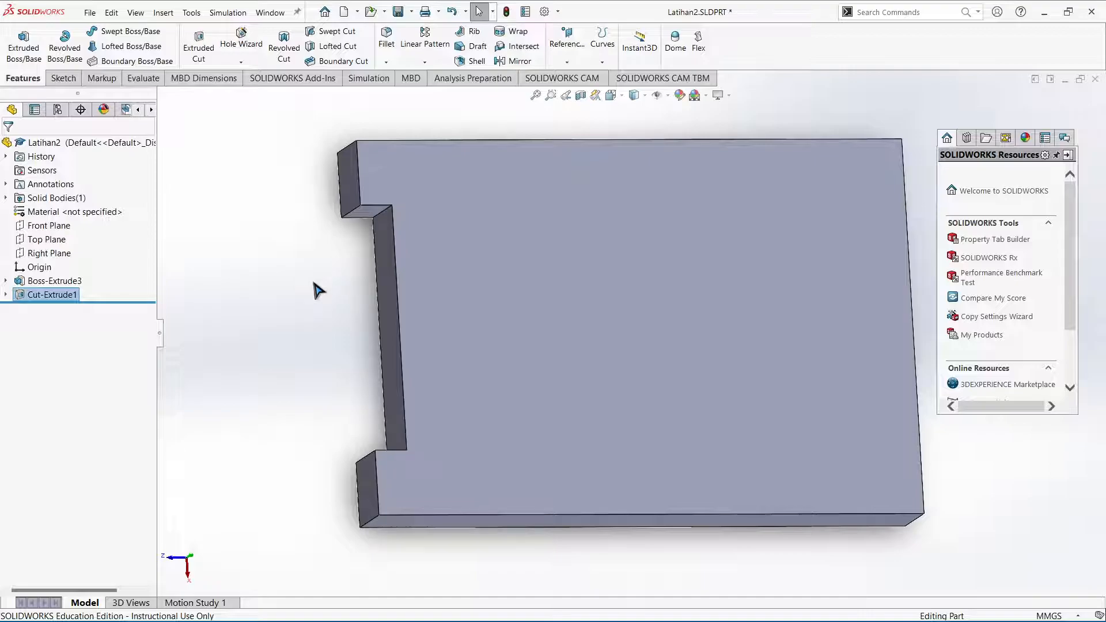
Step: Save the notched plate as a new part file named Assembly1 in the 3D Printing folder
{"action": "left_click", "coordinate": [89, 12]}
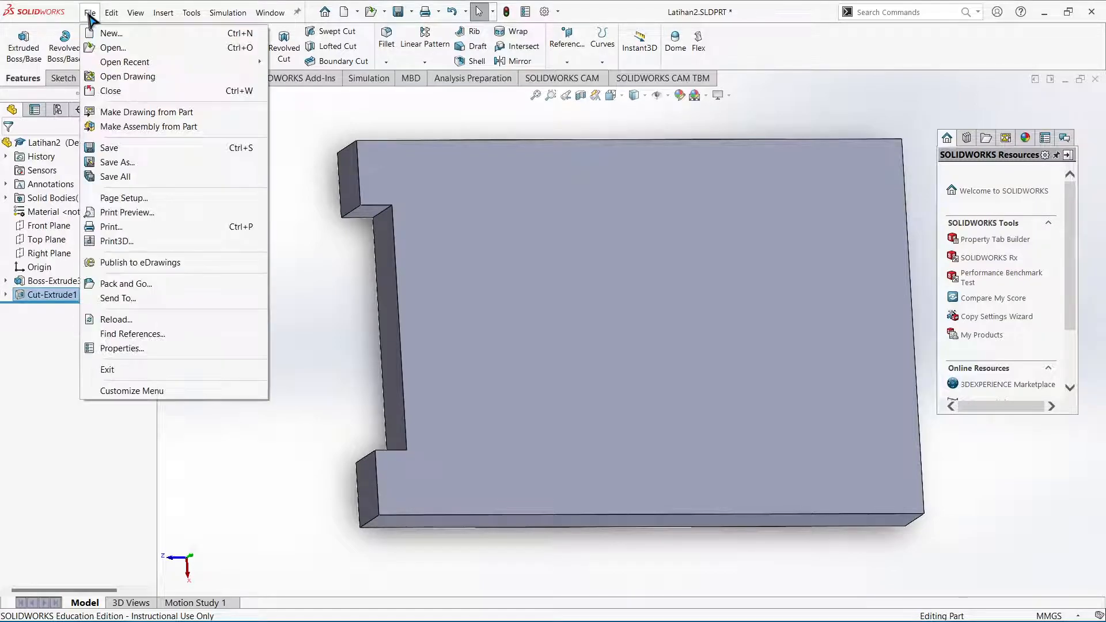
{"action": "left_click", "coordinate": [134, 159]}
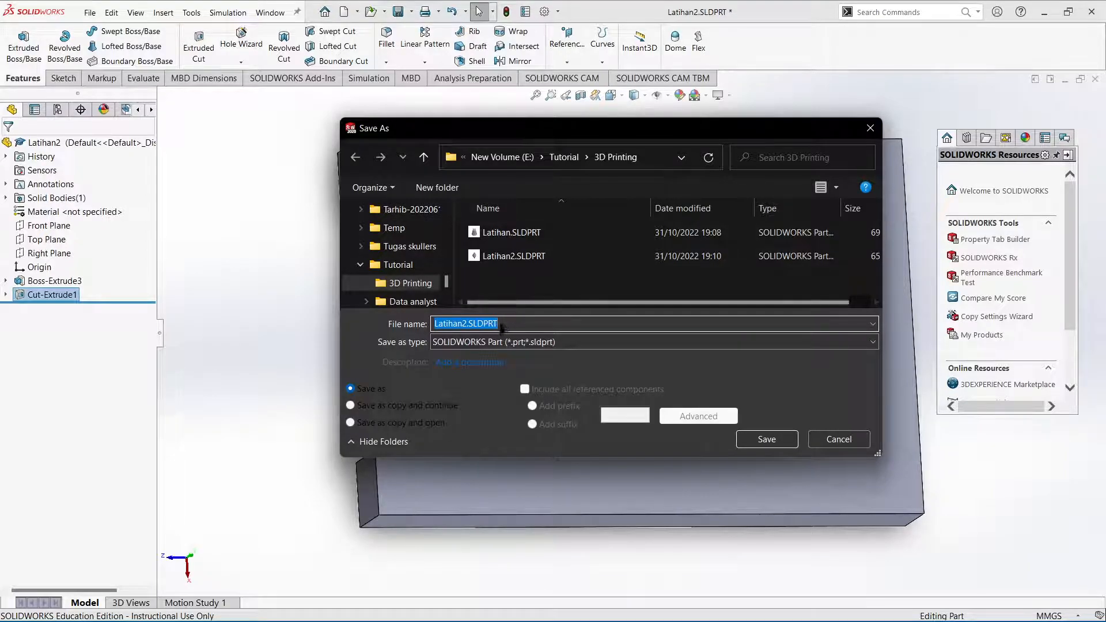
{"action": "type", "text": "Assembly"}
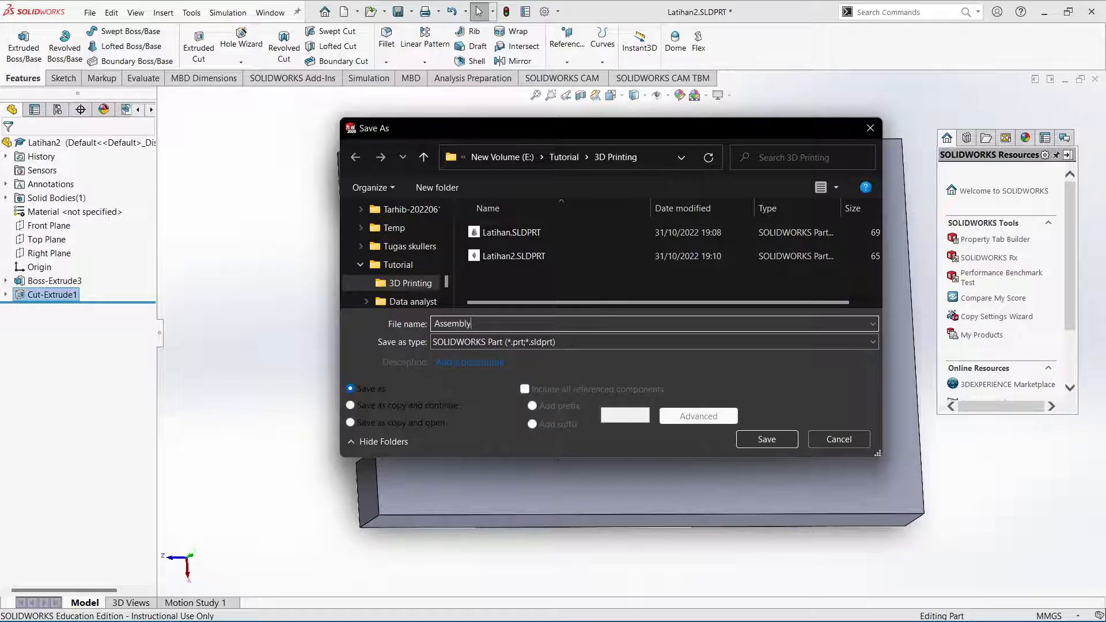
{"action": "key", "text": "Return"}
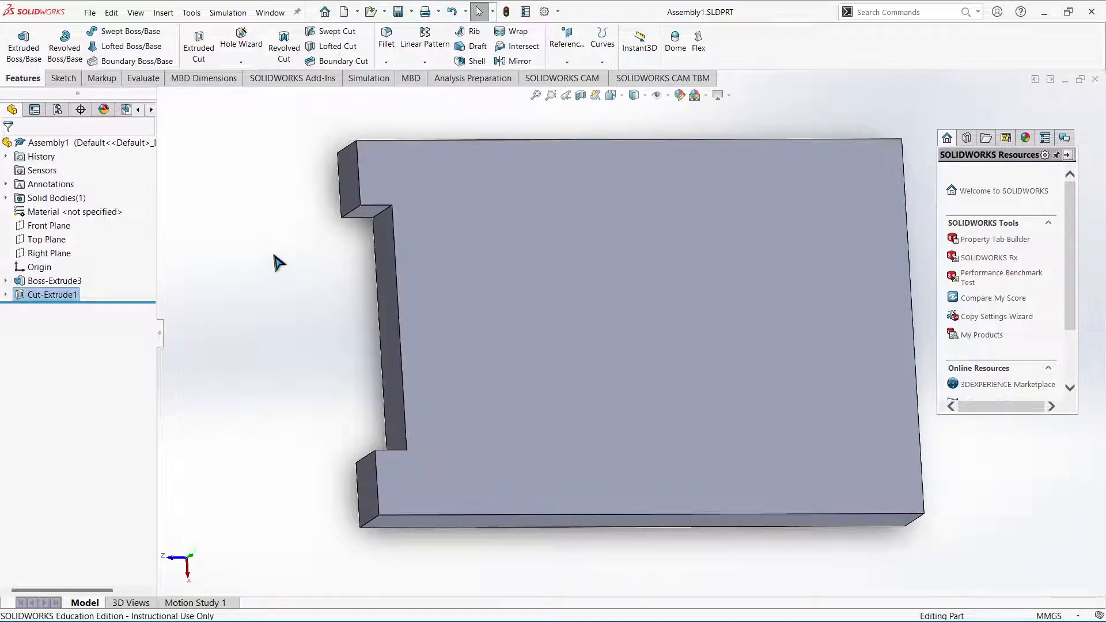
Step: Delete the notch's cut feature and its leftover sketch from the plate
{"action": "right_click", "coordinate": [58, 301]}
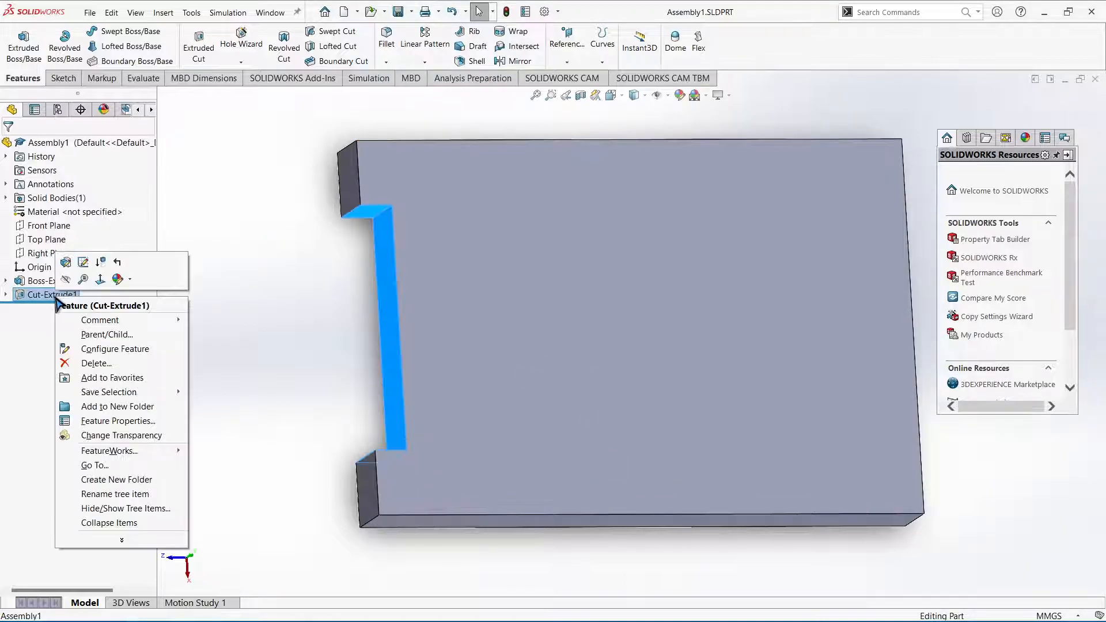
{"action": "left_click", "coordinate": [96, 363]}
{"action": "left_click", "coordinate": [633, 245]}
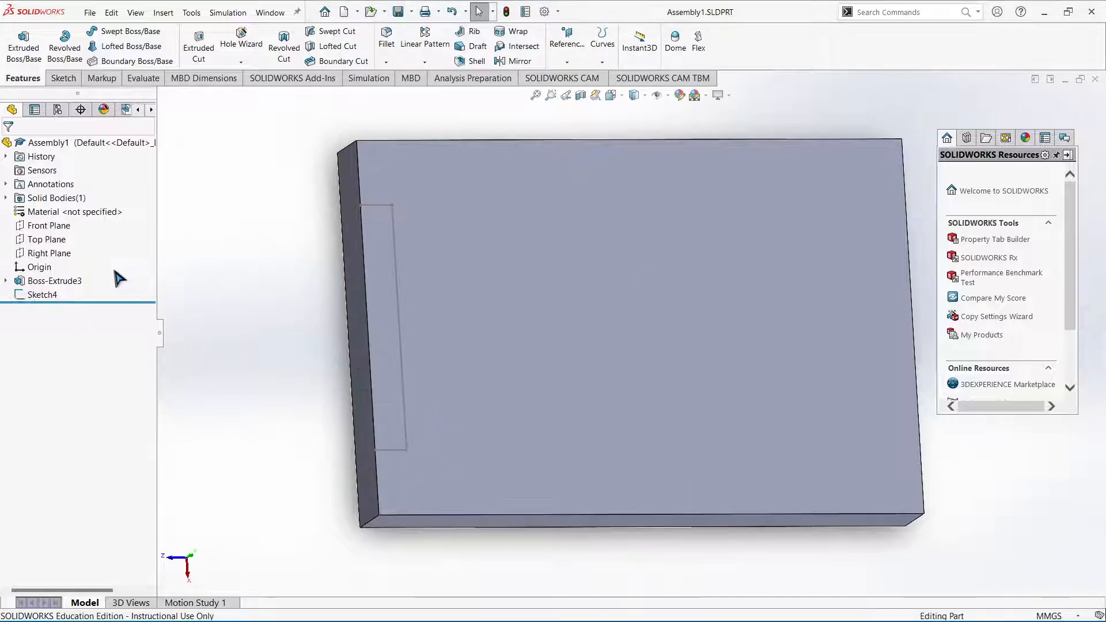
{"action": "right_click", "coordinate": [44, 300]}
{"action": "left_click", "coordinate": [92, 376]}
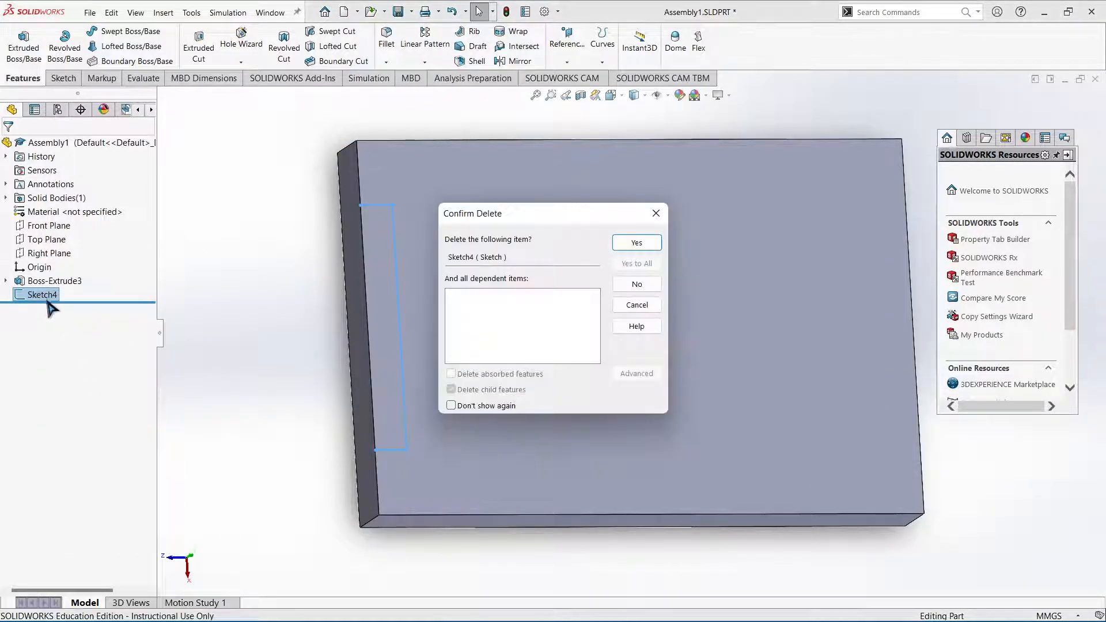
{"action": "left_click", "coordinate": [634, 245]}
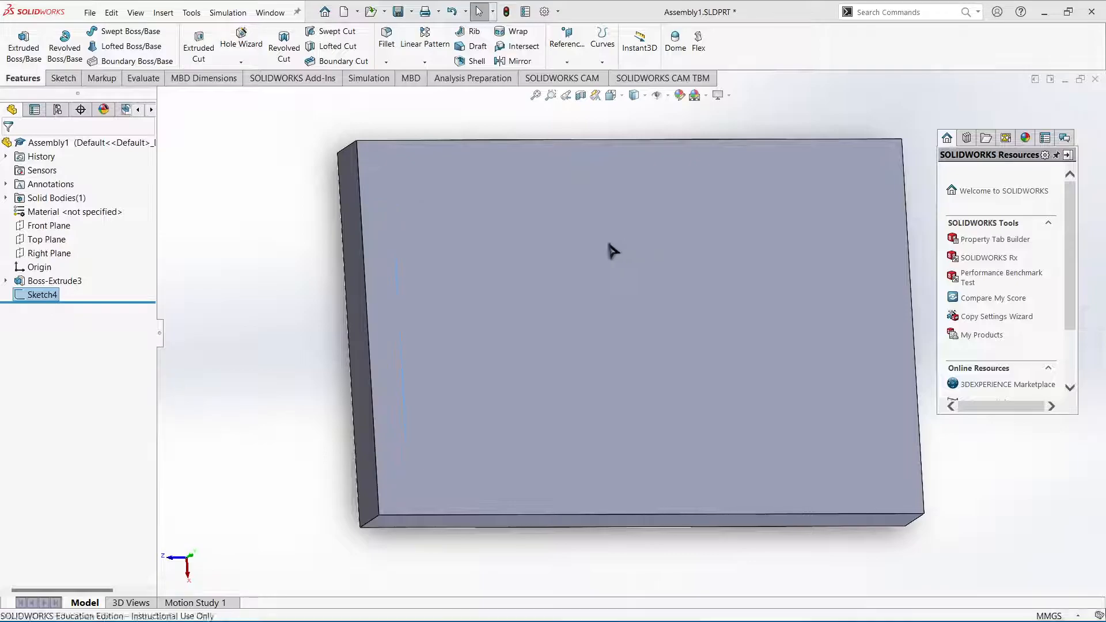
Step: Edit the plate's boss extrusion and set its blind depth to 5 mm
{"action": "right_click", "coordinate": [67, 284]}
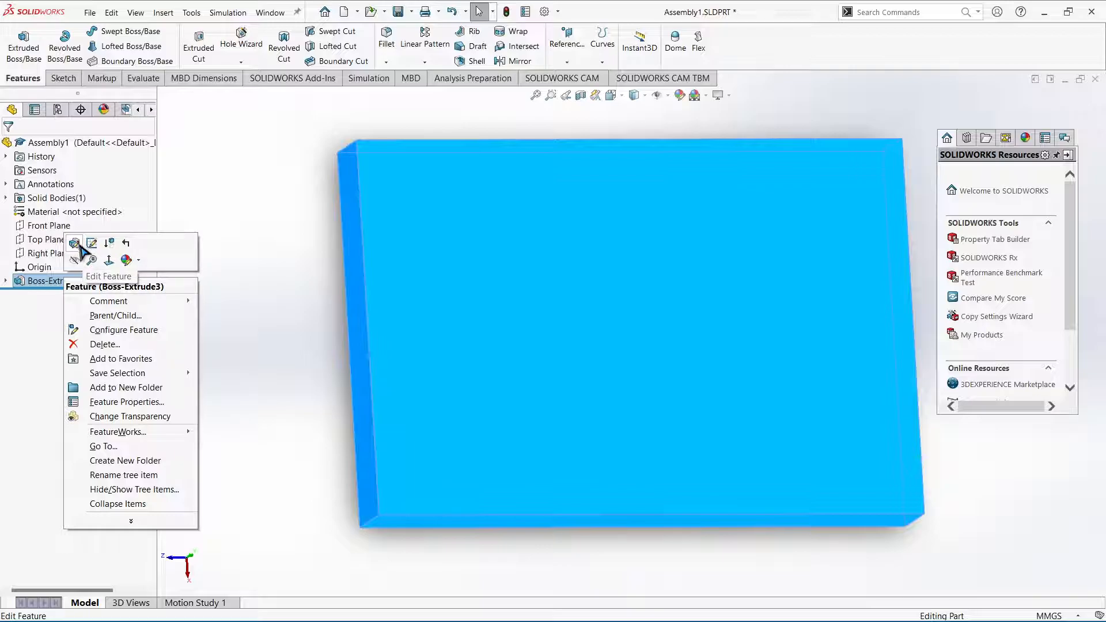
{"action": "left_click", "coordinate": [74, 243]}
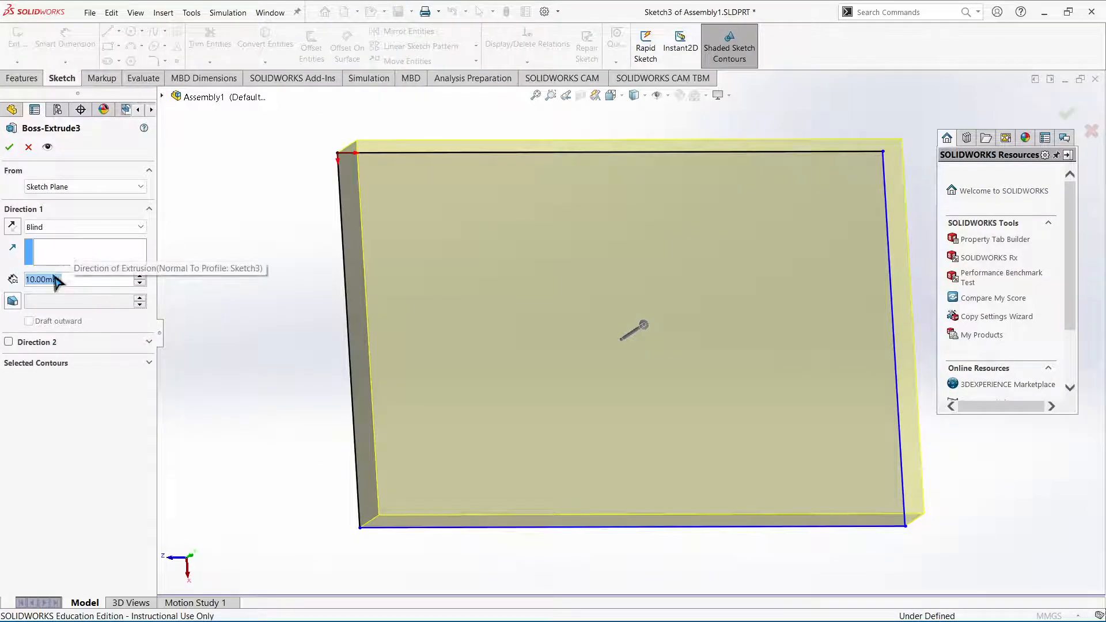
{"action": "left_click", "coordinate": [88, 279]}
{"action": "double_click", "coordinate": [88, 279]}
{"action": "type", "text": "5"}
{"action": "key", "text": "Return"}
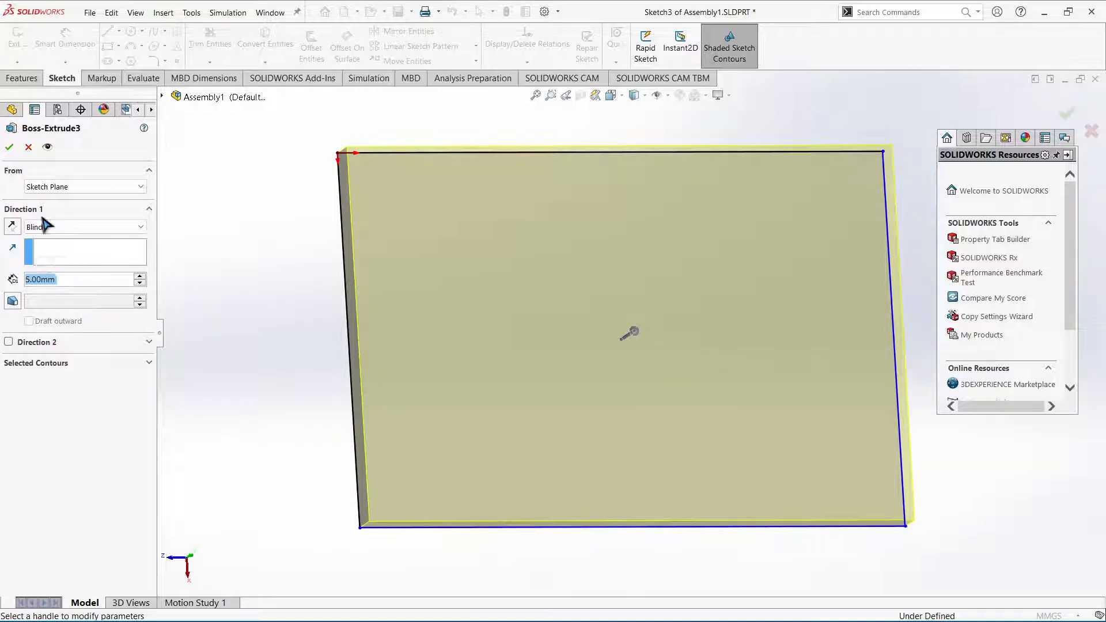
{"action": "left_click", "coordinate": [9, 147]}
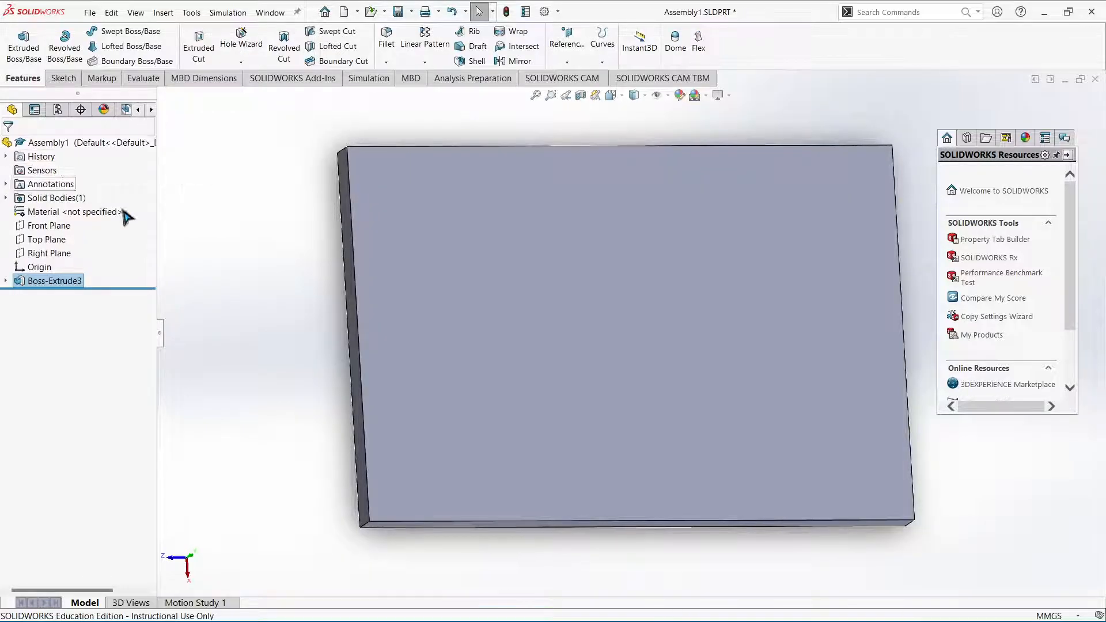
{"action": "middle_click_drag", "start_coordinate": [284, 276], "coordinate": [251, 283]}
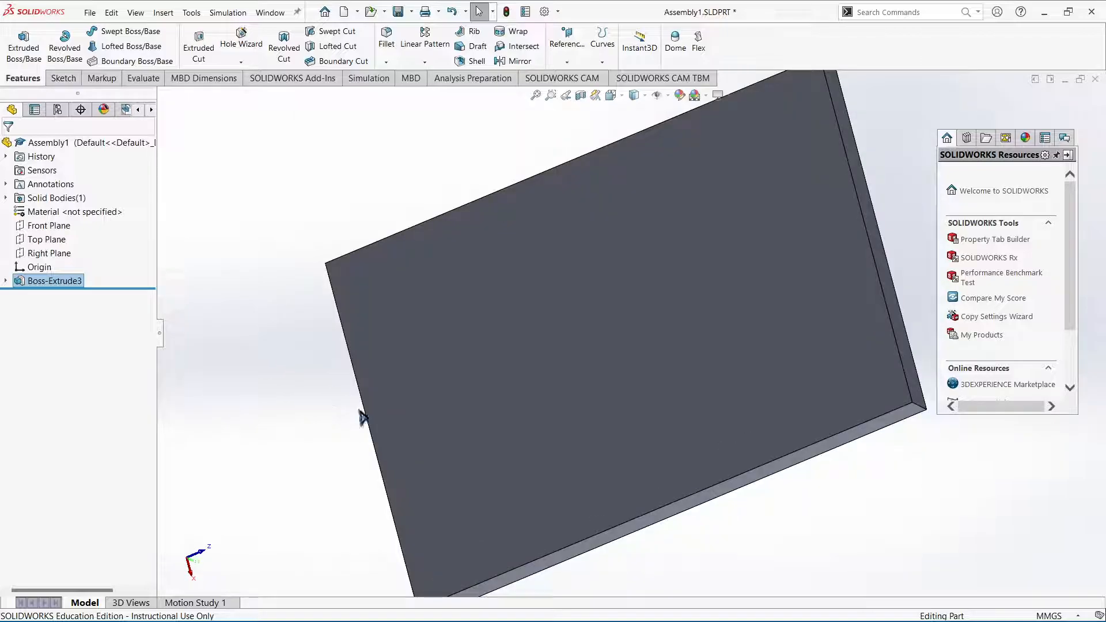
Step: Sketch a center rectangle on the plate's narrow short-edge face, centred on the face and spanning its full 5 mm thickness
{"action": "middle_click_drag", "start_coordinate": [360, 409], "coordinate": [278, 471]}
{"action": "mouse_move", "coordinate": [473, 402]}
{"action": "middle_mouse_down"}
{"action": "mouse_move", "coordinate": [437, 384]}
{"action": "mouse_move", "coordinate": [490, 397]}
{"action": "middle_mouse_up"}
{"action": "key", "text": "space"}
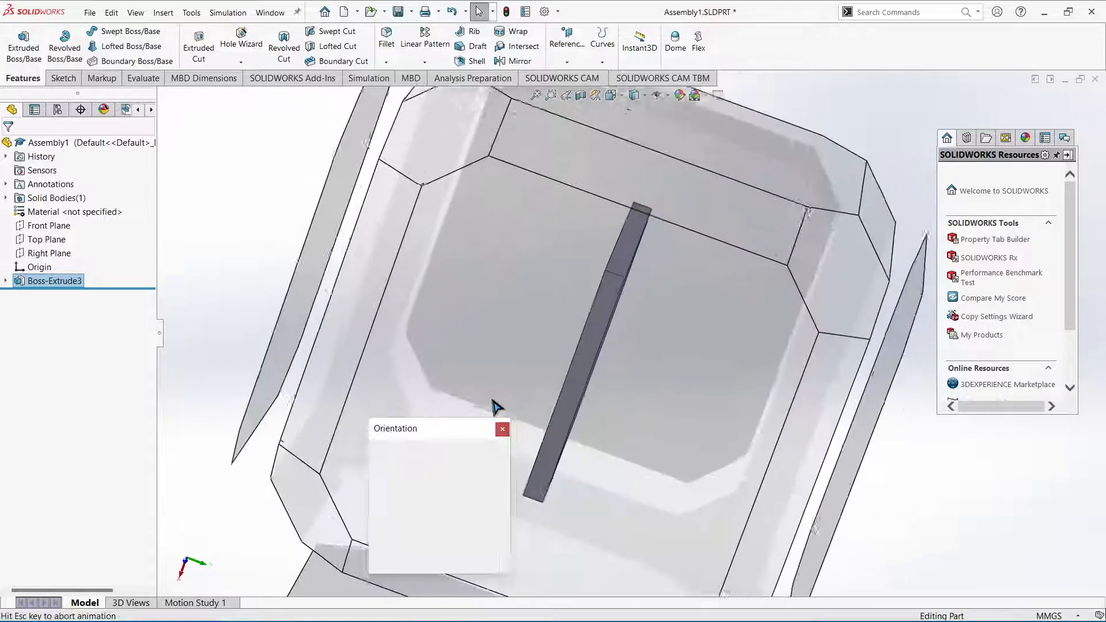
{"action": "left_click", "coordinate": [550, 389]}
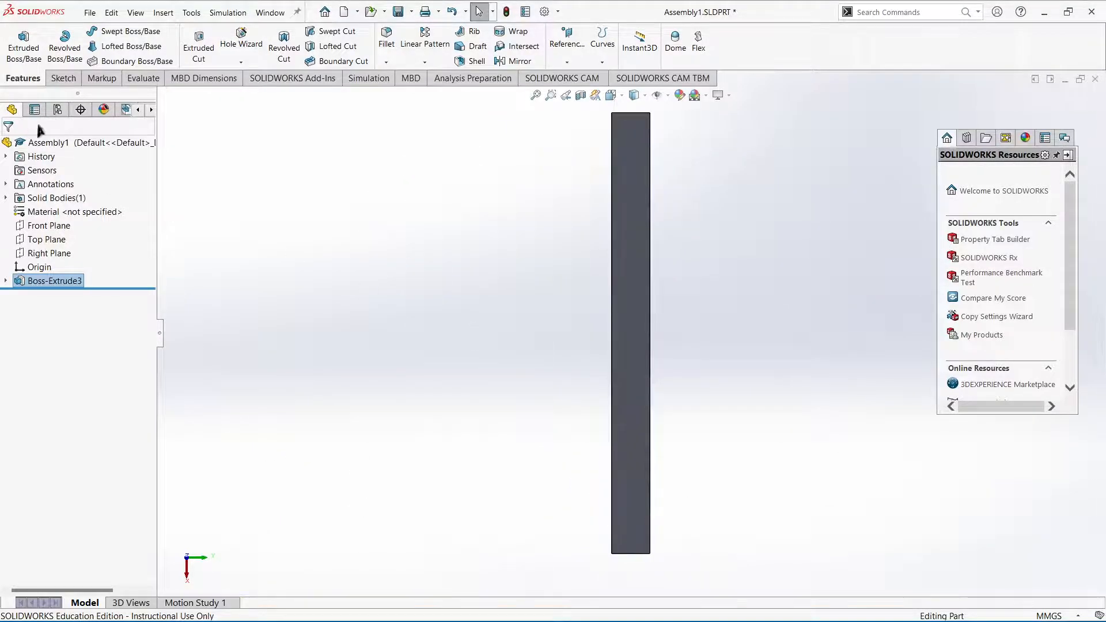
{"action": "left_click", "coordinate": [64, 78]}
{"action": "left_click", "coordinate": [17, 40]}
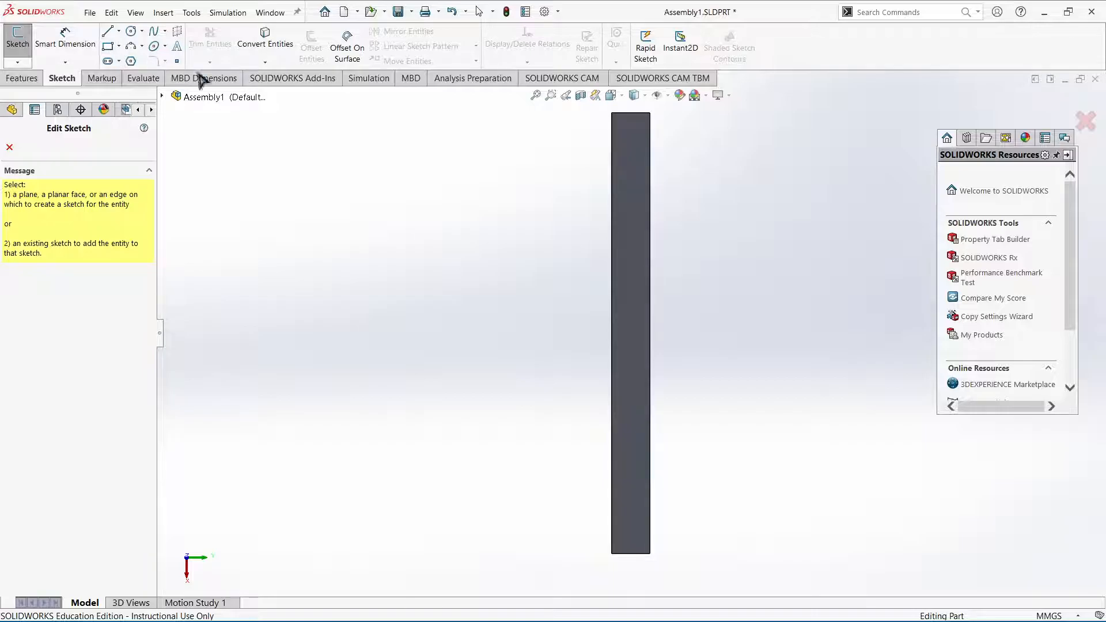
{"action": "left_click", "coordinate": [633, 192]}
{"action": "left_click", "coordinate": [119, 46]}
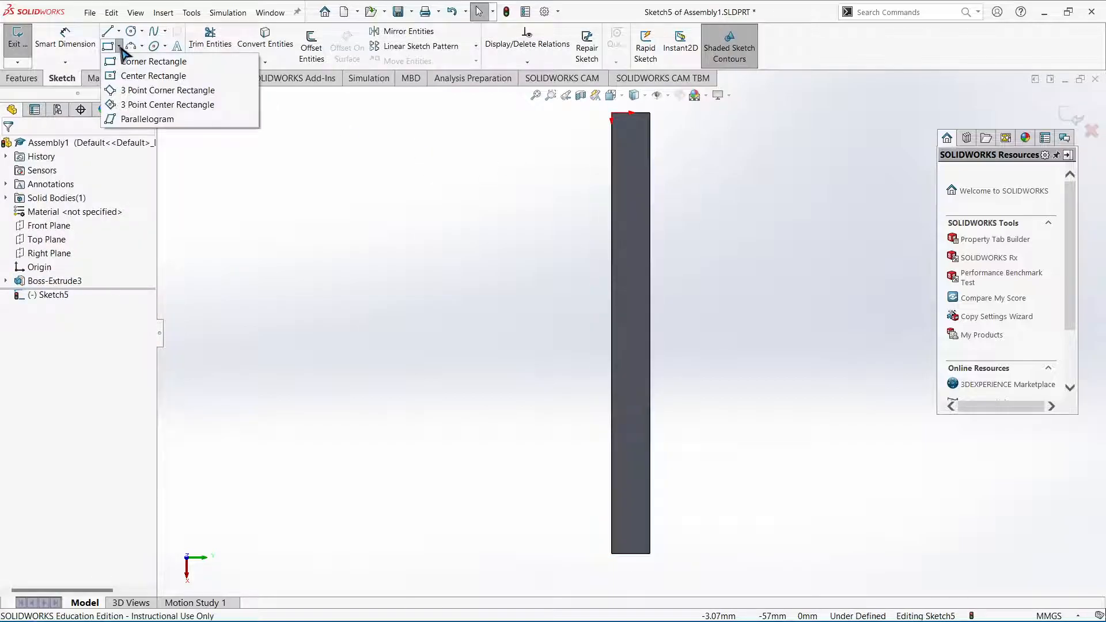
{"action": "left_click", "coordinate": [124, 81]}
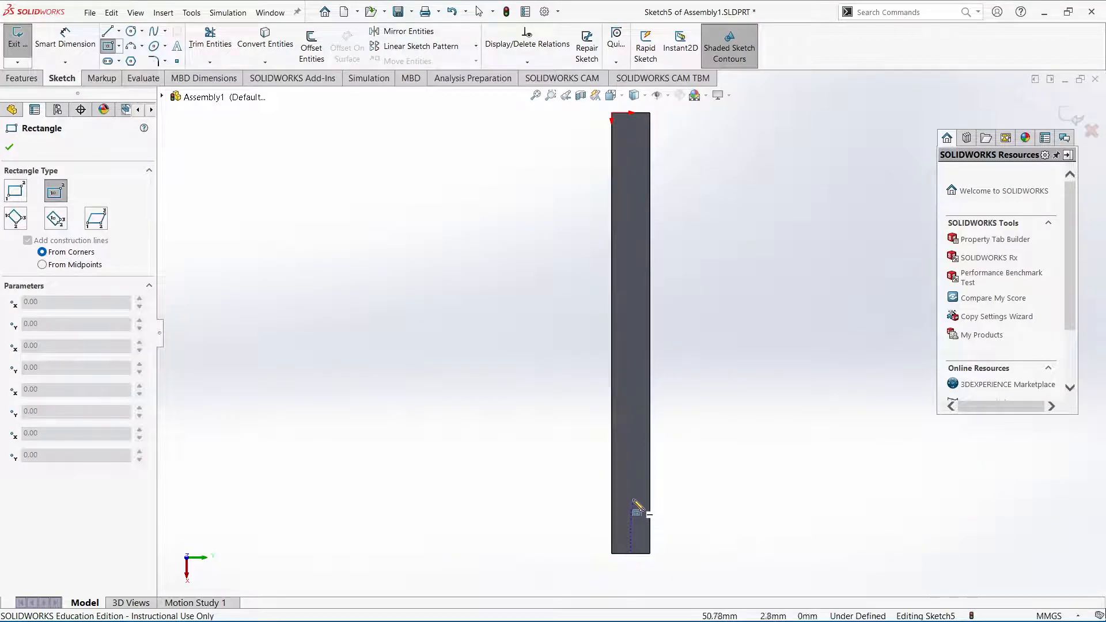
{"action": "left_click", "coordinate": [632, 334]}
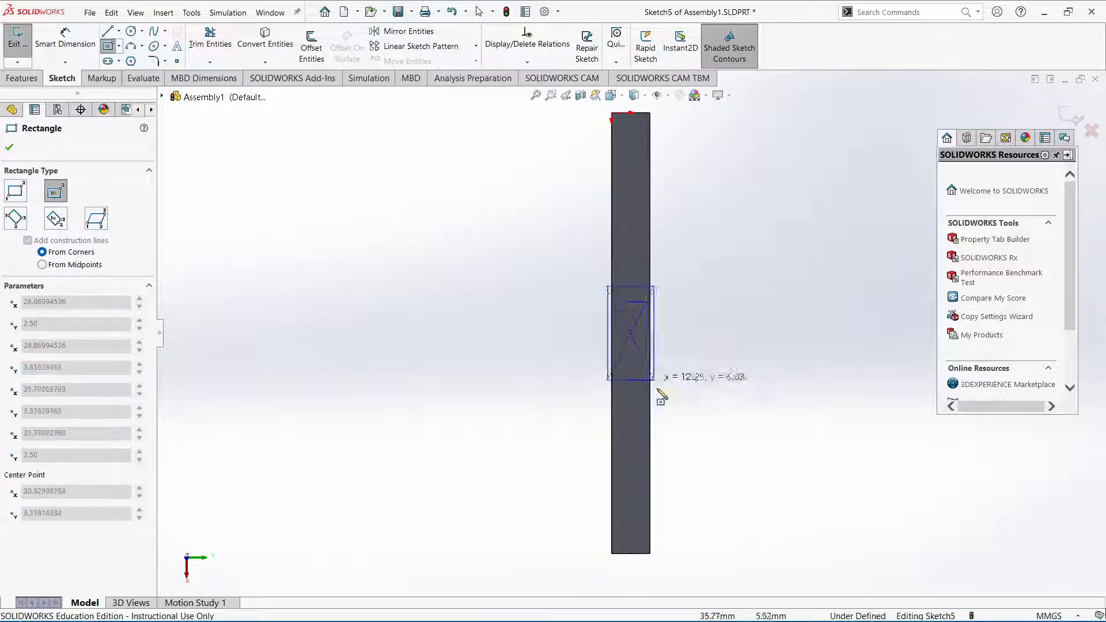
{"action": "left_click", "coordinate": [654, 505]}
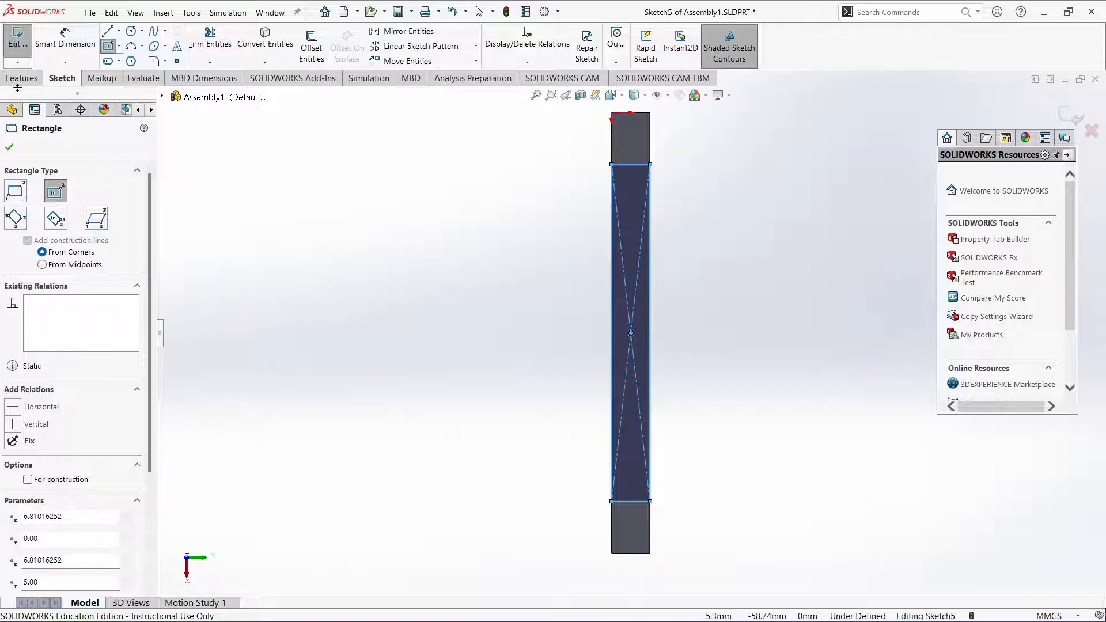
Step: Dimension the rectangle's upper short side 10 mm from the adjacent end of the plate's edge face
{"action": "left_click", "coordinate": [66, 40]}
{"action": "left_click", "coordinate": [630, 165]}
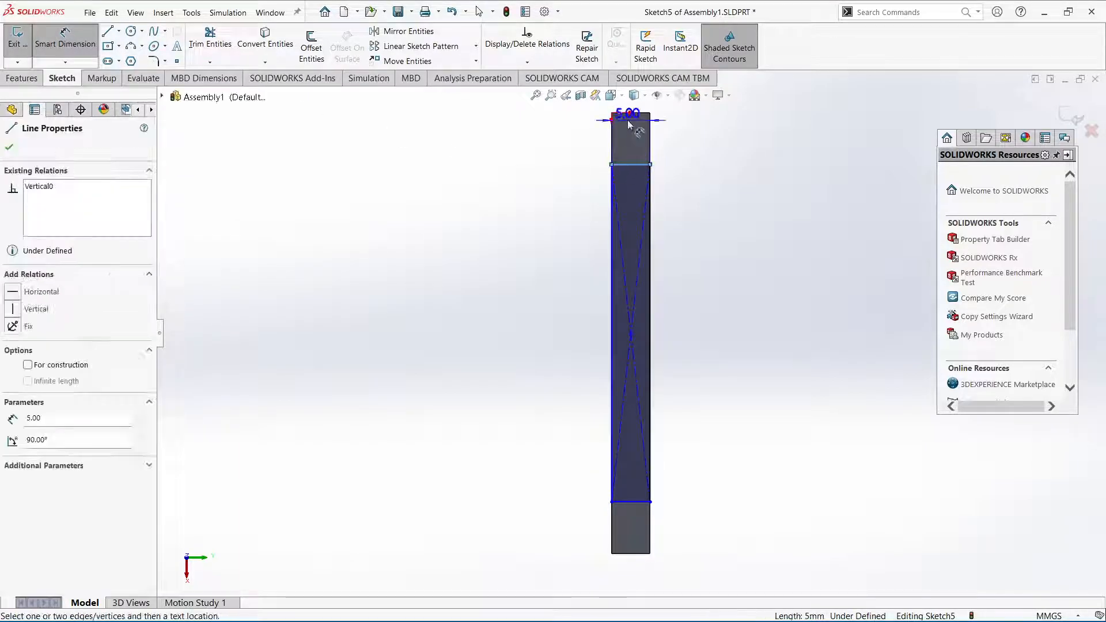
{"action": "left_click", "coordinate": [634, 113]}
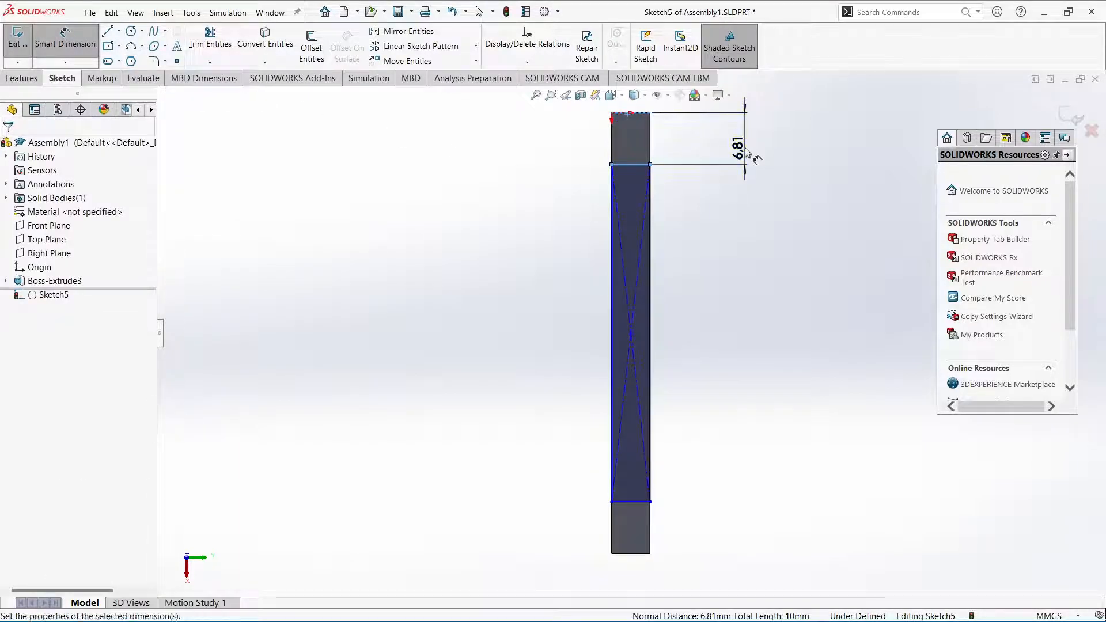
{"action": "left_click", "coordinate": [745, 151]}
{"action": "type", "text": "10"}
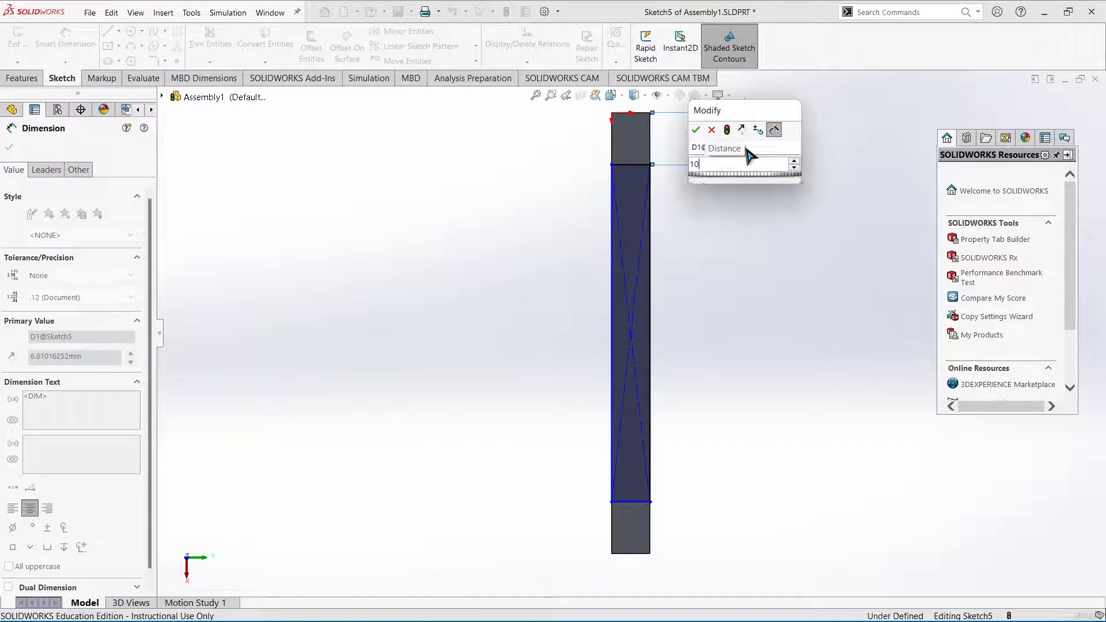
{"action": "key", "text": "Return"}
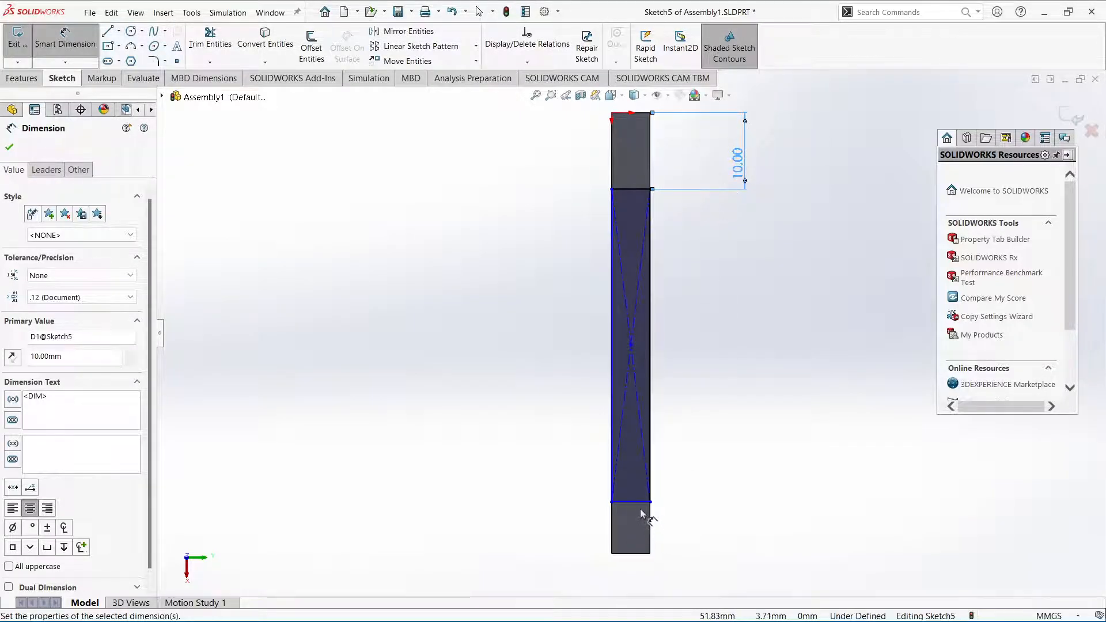
Step: Dimension the rectangle's lower short side 10 mm from the opposite end of the edge face
{"action": "left_click", "coordinate": [638, 504]}
{"action": "left_click", "coordinate": [638, 552]}
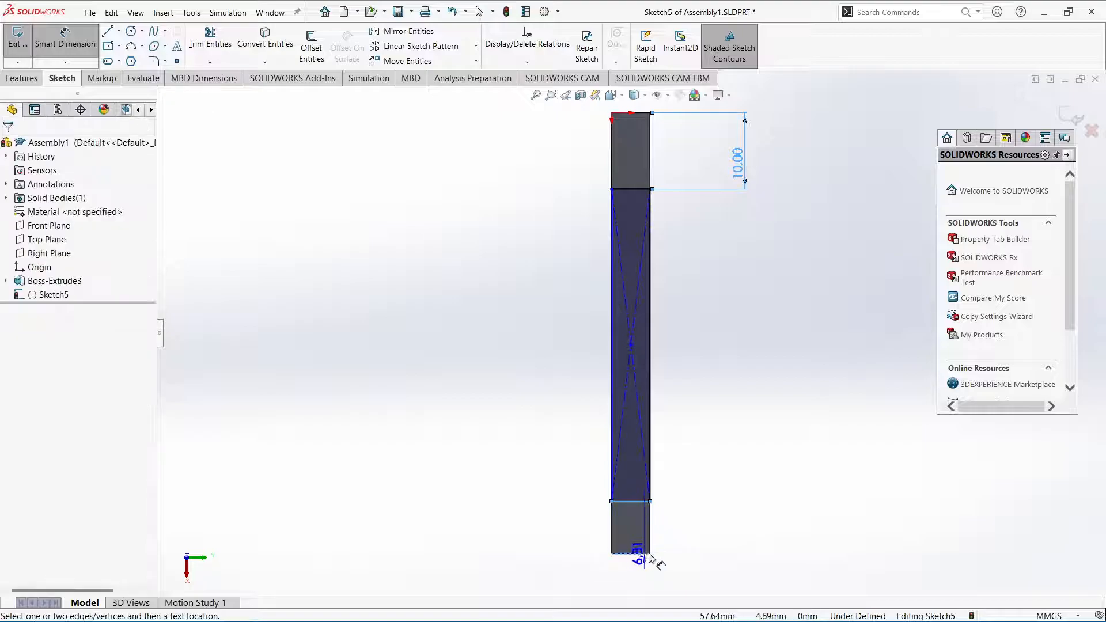
{"action": "left_click", "coordinate": [745, 555]}
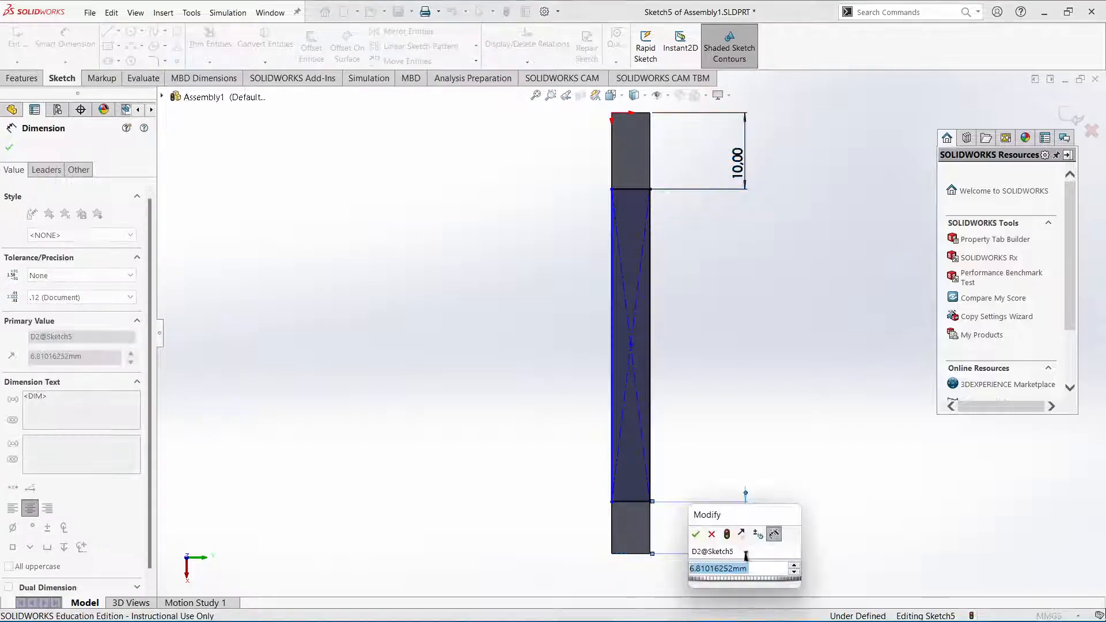
{"action": "type", "text": "10"}
{"action": "key", "text": "Return"}
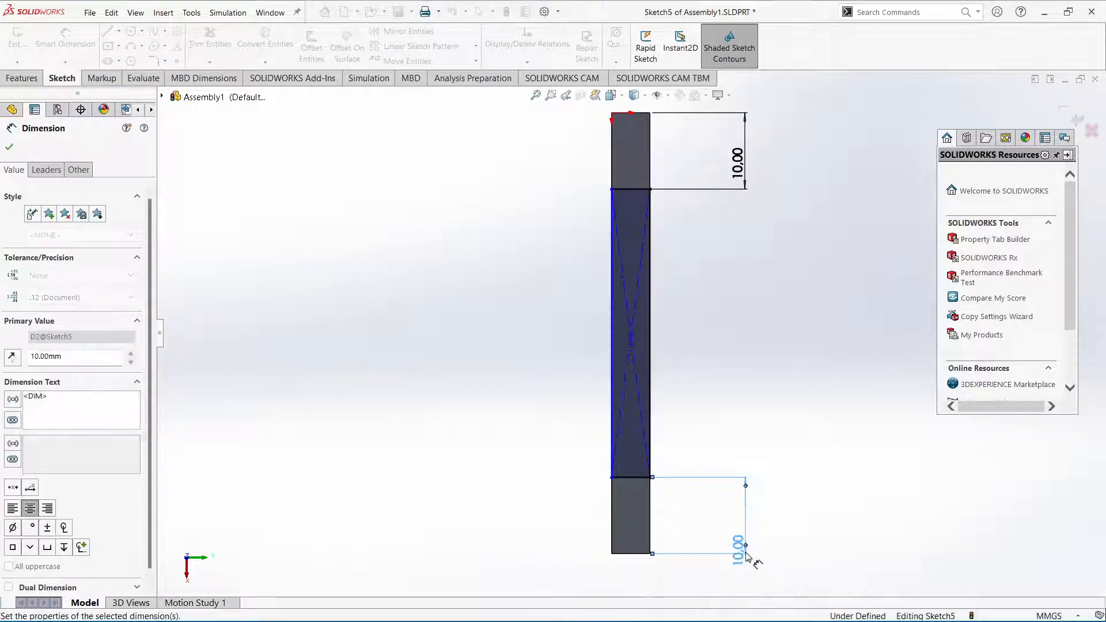
{"action": "left_click", "coordinate": [9, 149]}
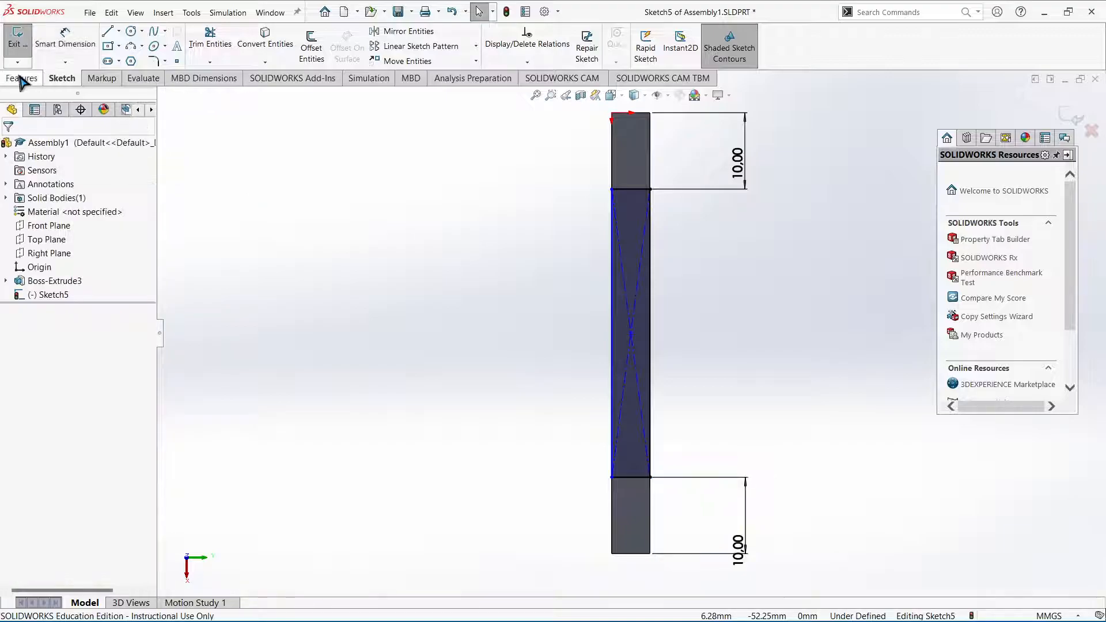
Step: Extrude the rectangle 10 mm blind as a tab on the plate's short edge, merged with the plate
{"action": "left_click", "coordinate": [22, 78]}
{"action": "left_click", "coordinate": [21, 59]}
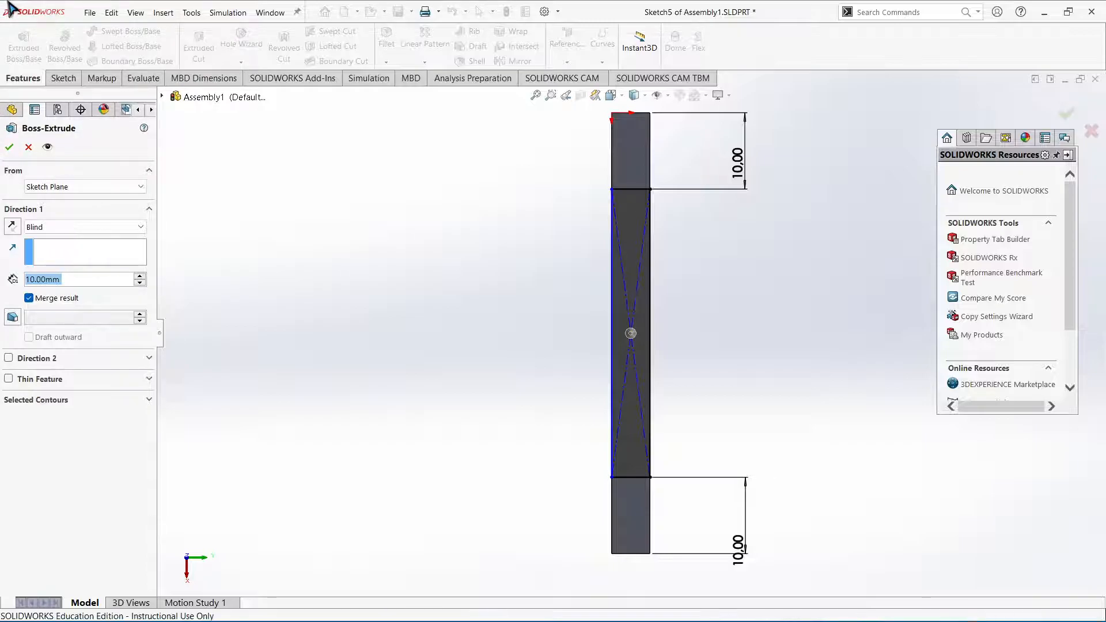
{"action": "left_click", "coordinate": [9, 147]}
{"action": "middle_click_drag", "start_coordinate": [547, 300], "coordinate": [409, 304]}
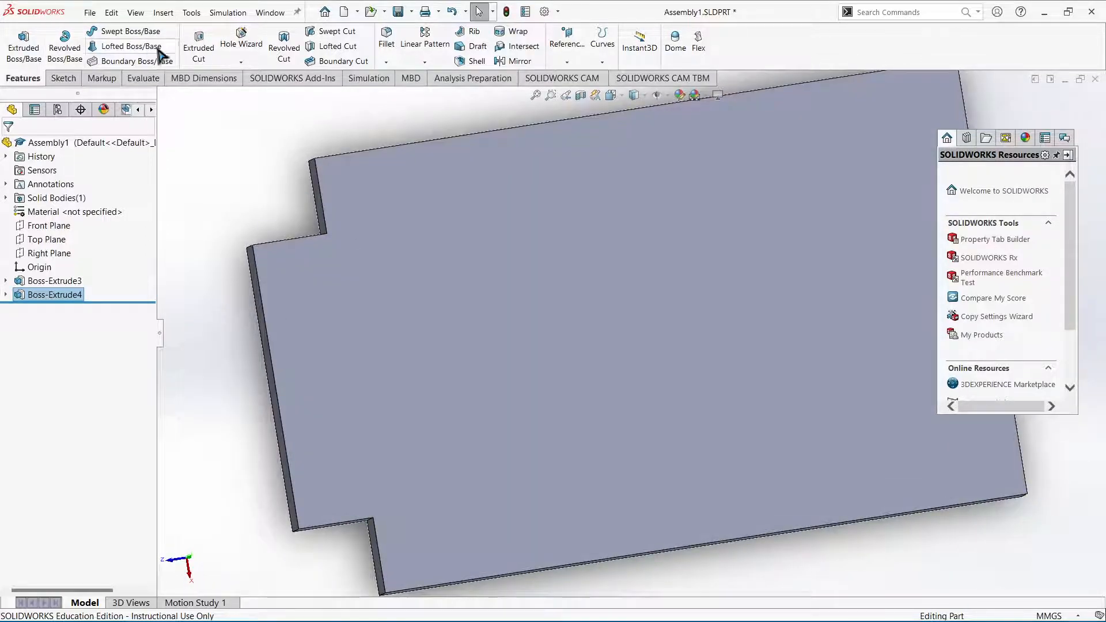
Step: Save the tabbed plate as a new part file named Assembly2 in the 3D Printing folder
{"action": "left_click", "coordinate": [90, 13]}
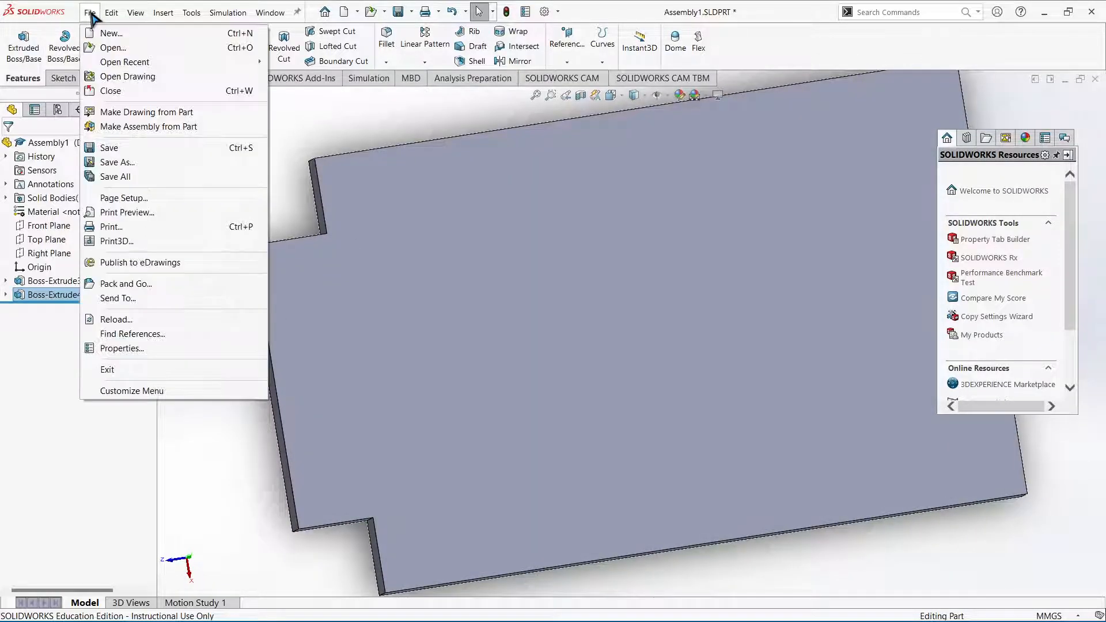
{"action": "left_click", "coordinate": [130, 162]}
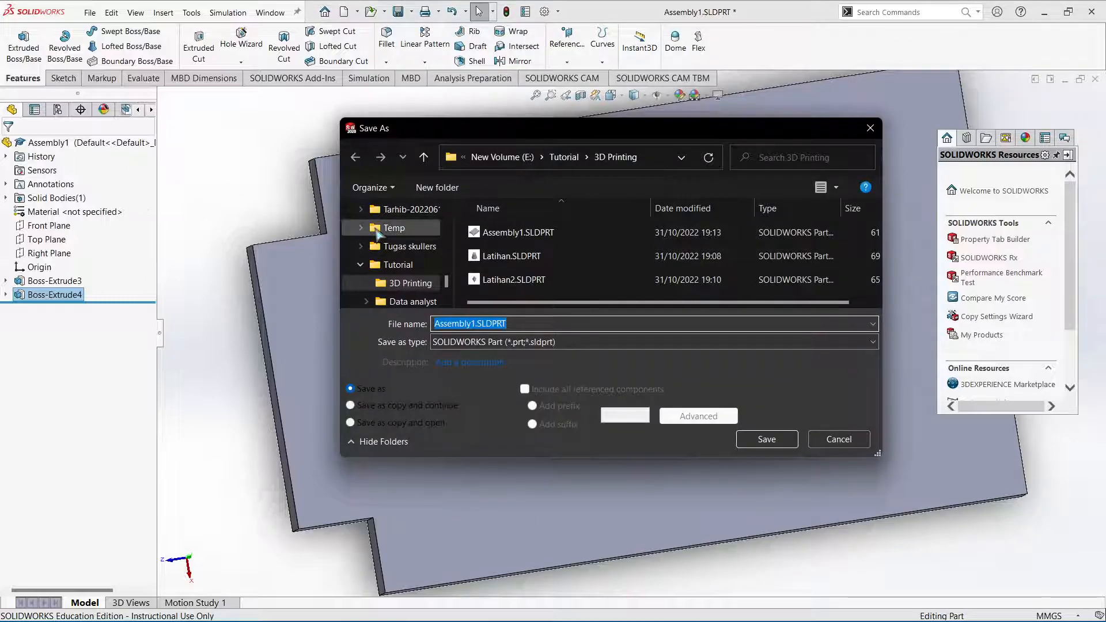
{"action": "key", "text": "Home"}
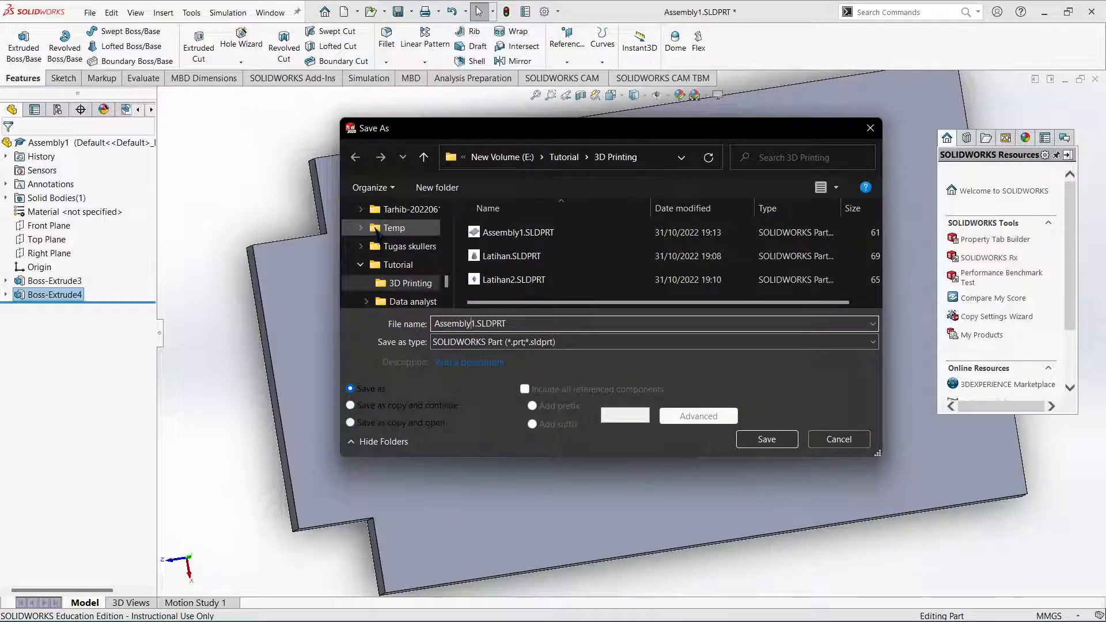
{"action": "key", "text": "Return"}
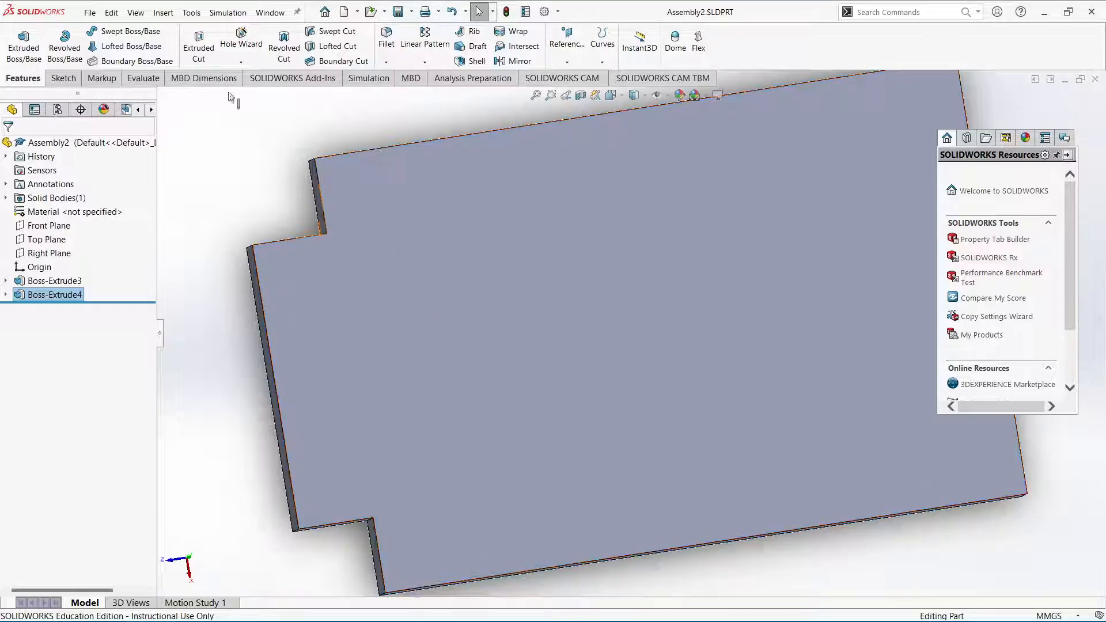
Step: Create a new assembly document and place the Assembly2 part in it as the first component
{"action": "left_click", "coordinate": [90, 11]}
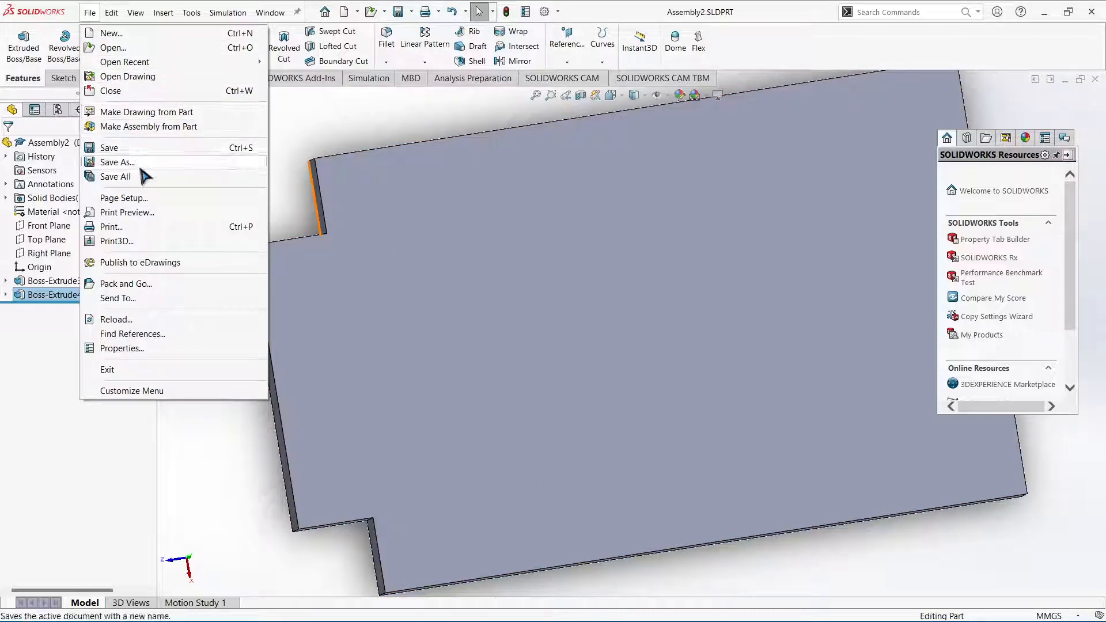
{"action": "left_click", "coordinate": [121, 35]}
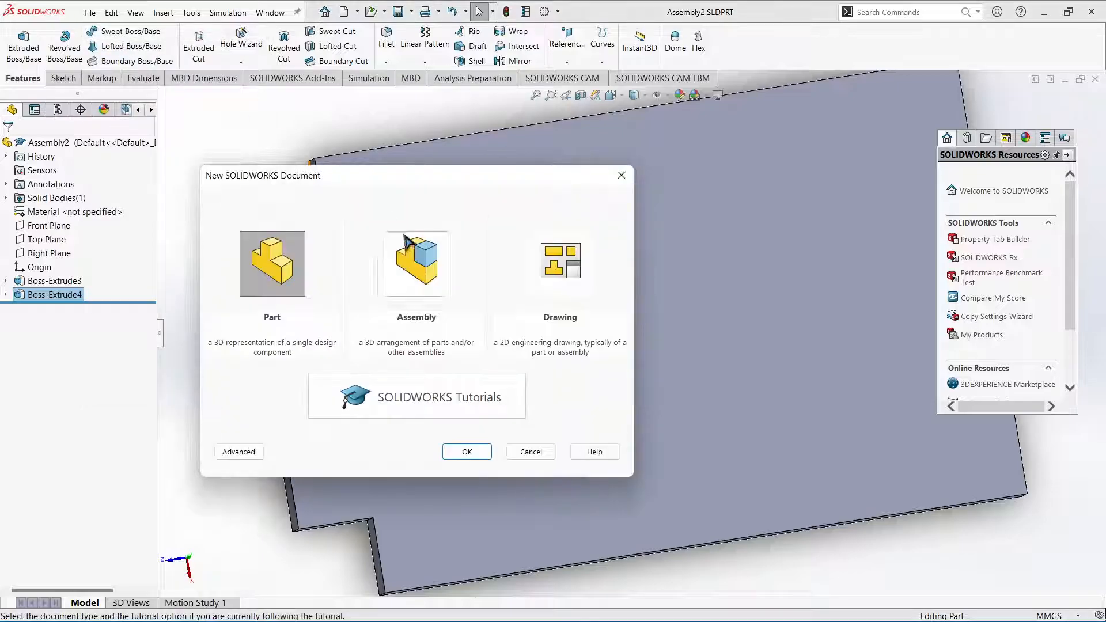
{"action": "left_click", "coordinate": [431, 286]}
{"action": "left_click", "coordinate": [469, 452]}
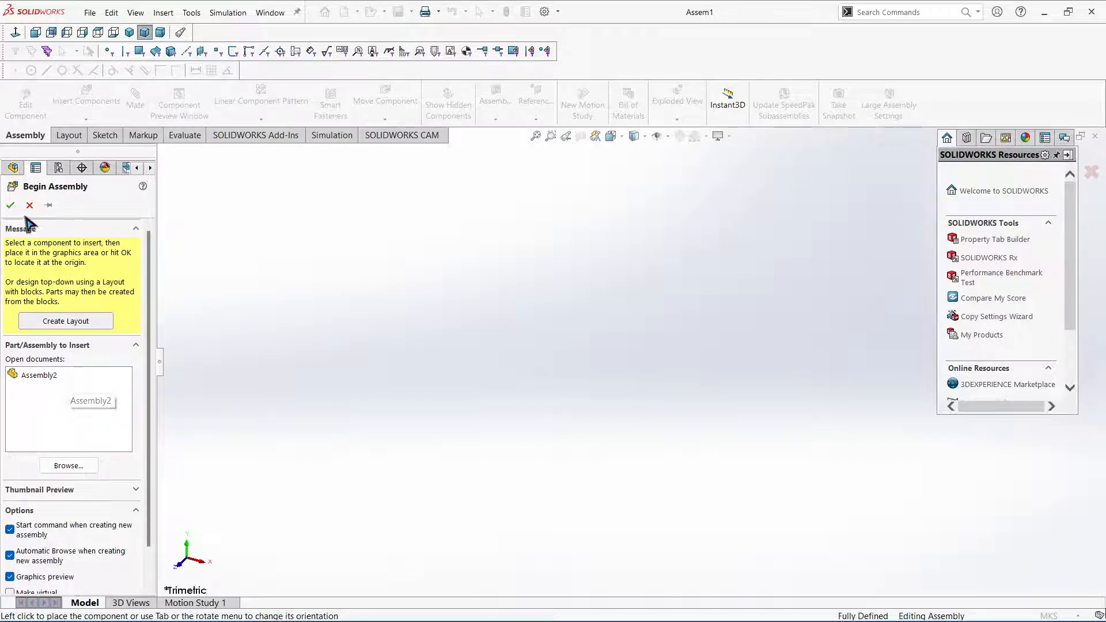
{"action": "left_click", "coordinate": [59, 374]}
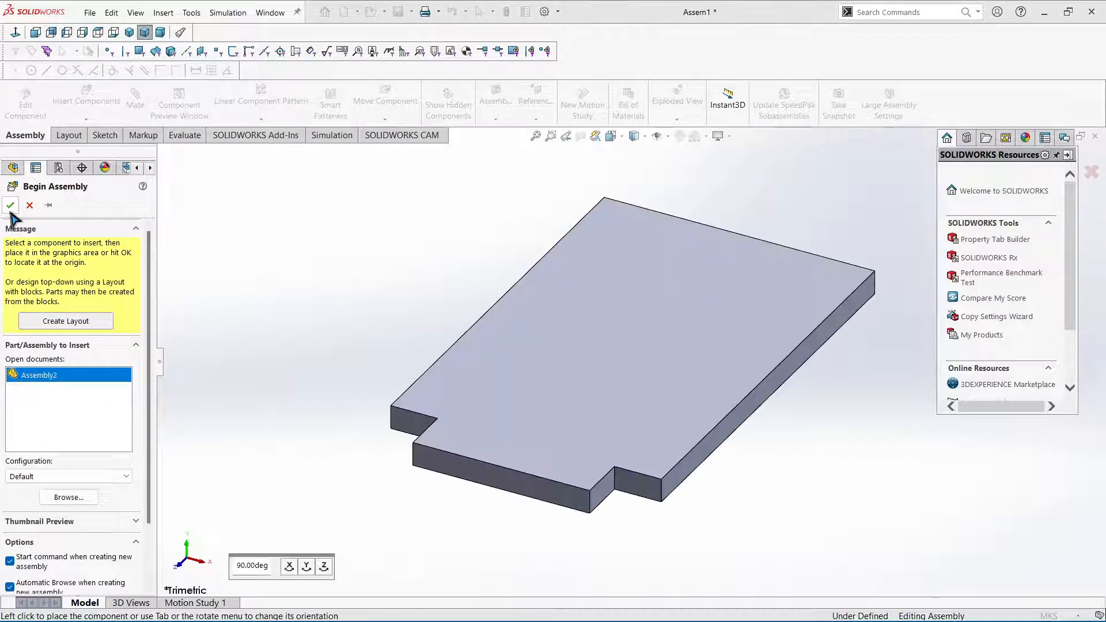
{"action": "left_click", "coordinate": [213, 185]}
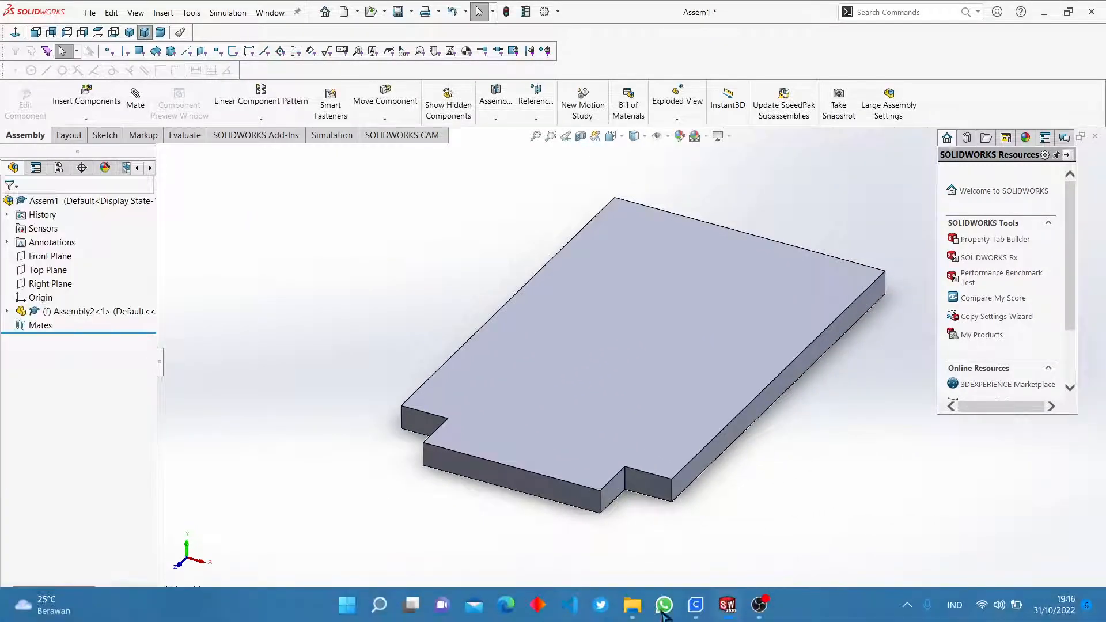
Step: Insert the Assembly1 part from the file explorer into the assembly, beside the Assembly2 plate
{"action": "left_click", "coordinate": [633, 606]}
{"action": "left_click_drag", "start_coordinate": [190, 127], "coordinate": [445, 324]}
{"action": "key", "text": "alt+Tab"}
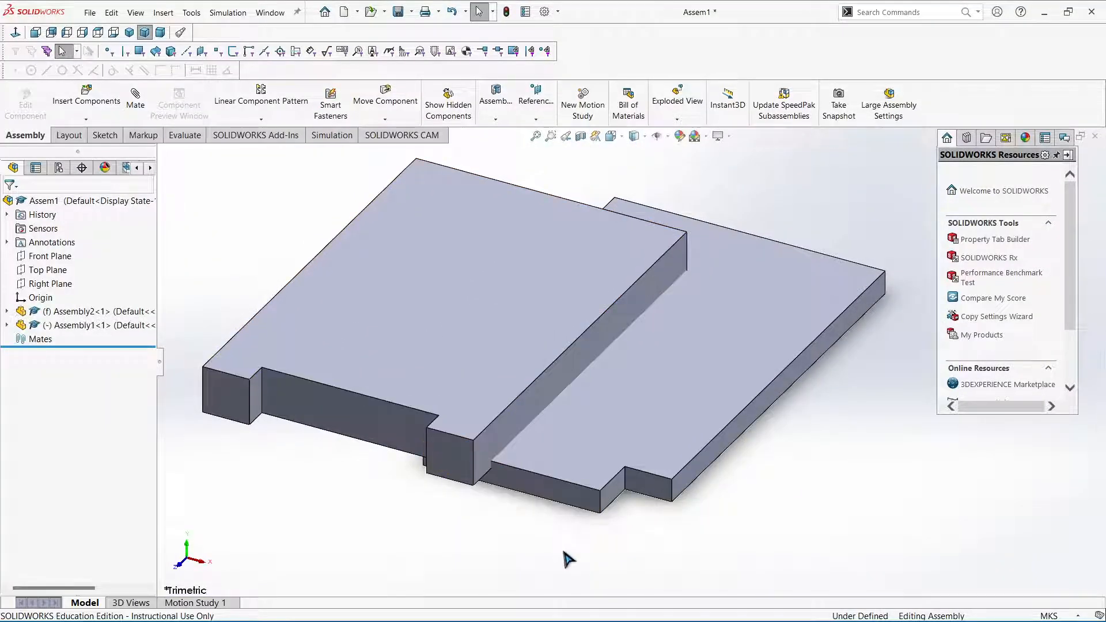
Step: Rotate the loose Assembly1 component freely so that it tilts relative to the Assembly2 plate
{"action": "middle_click_drag", "start_coordinate": [568, 558], "coordinate": [537, 546]}
{"action": "right_click_drag", "start_coordinate": [427, 340], "coordinate": [426, 288]}
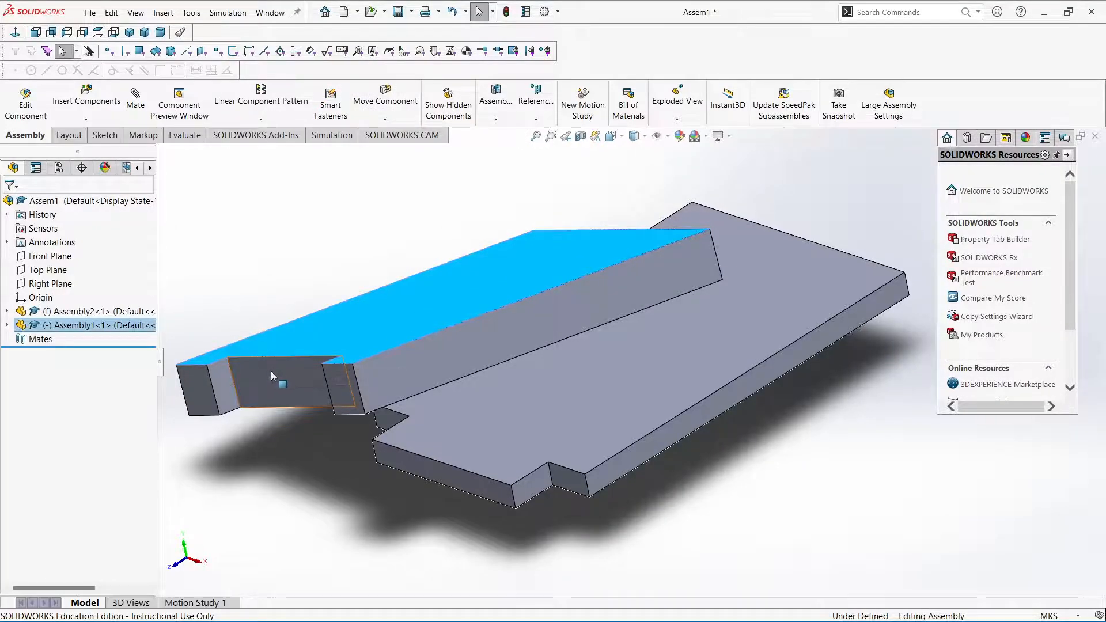
{"action": "left_click", "coordinate": [233, 240]}
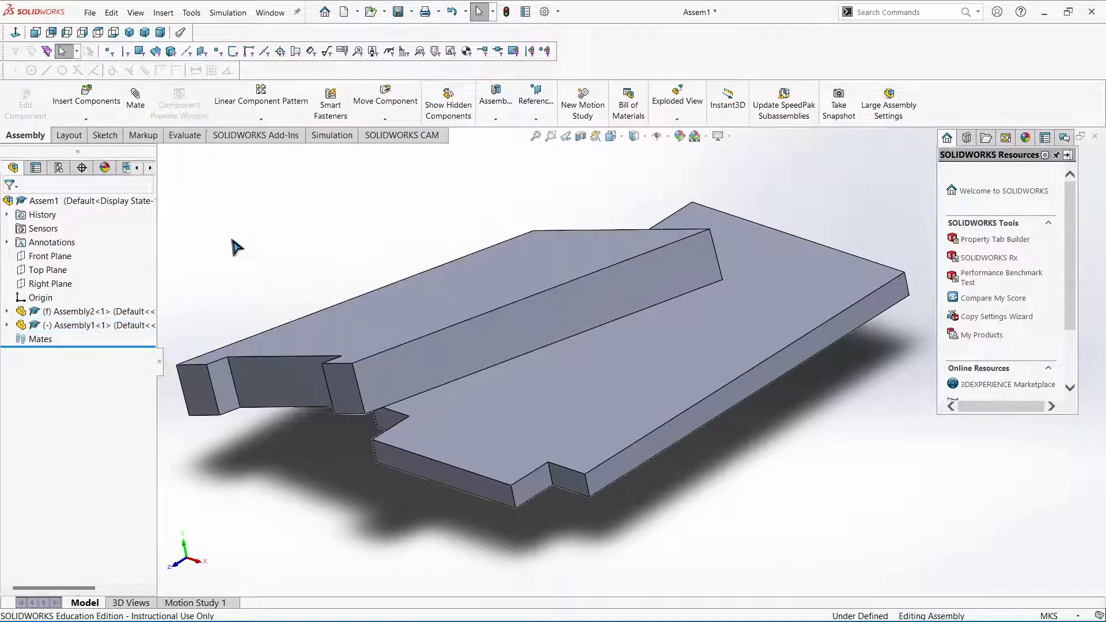
Step: Add a Coincident mate between the inner side face of Assembly1's notch and the side face of Assembly2's tab
{"action": "left_click", "coordinate": [142, 112]}
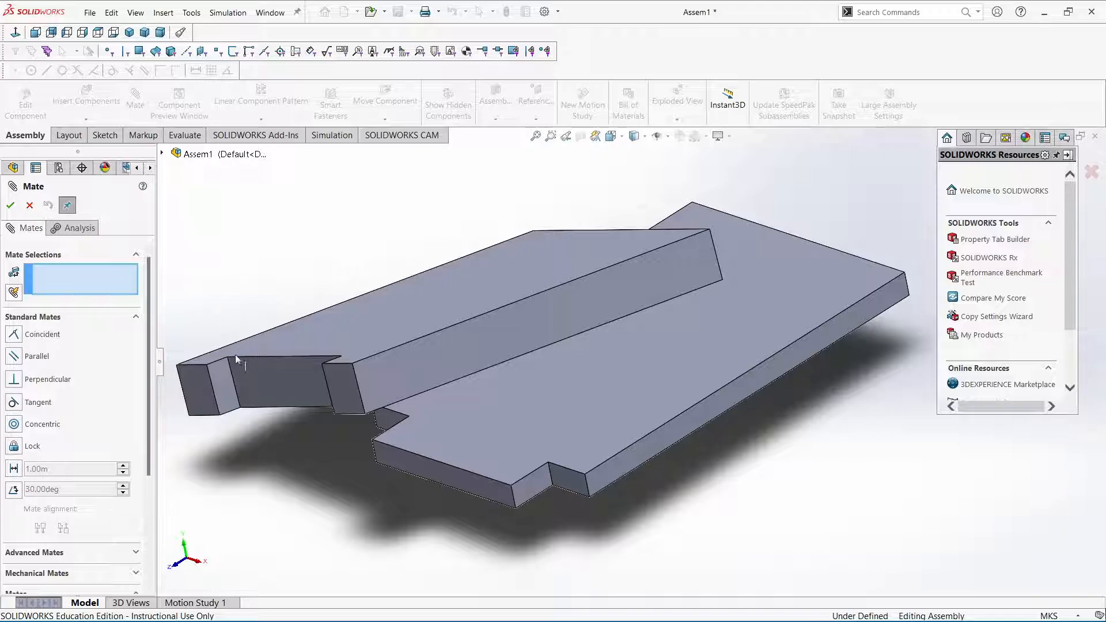
{"action": "left_click", "coordinate": [226, 382]}
{"action": "middle_click_drag", "start_coordinate": [245, 423], "coordinate": [331, 493]}
{"action": "left_click", "coordinate": [262, 438]}
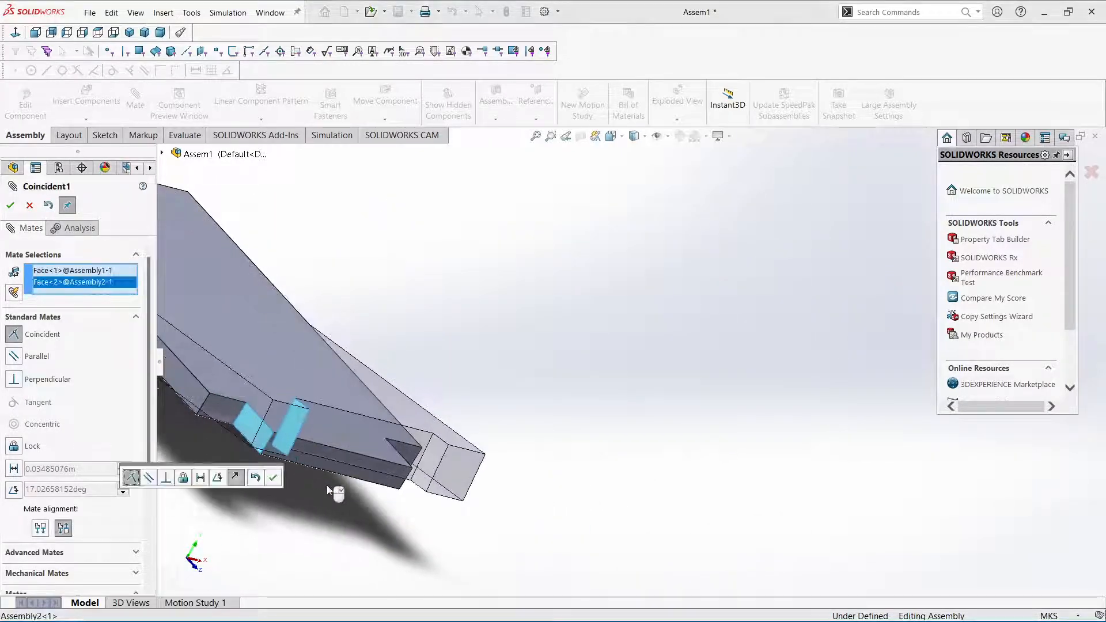
{"action": "left_click", "coordinate": [11, 205]}
Step: Reposition Assembly1 and add a Coincident mate between the end face of a prong beside its notch and Assembly2's large underside face
{"action": "mouse_move", "coordinate": [489, 276]}
{"action": "right_mouse_down"}
{"action": "mouse_move", "coordinate": [452, 284]}
{"action": "mouse_move", "coordinate": [485, 273]}
{"action": "right_mouse_up"}
{"action": "middle_click_drag", "start_coordinate": [447, 282], "coordinate": [344, 334]}
{"action": "mouse_move", "coordinate": [281, 358]}
{"action": "left_mouse_down"}
{"action": "mouse_move", "coordinate": [297, 234]}
{"action": "mouse_move", "coordinate": [277, 307]}
{"action": "mouse_move", "coordinate": [299, 368]}
{"action": "left_mouse_up"}
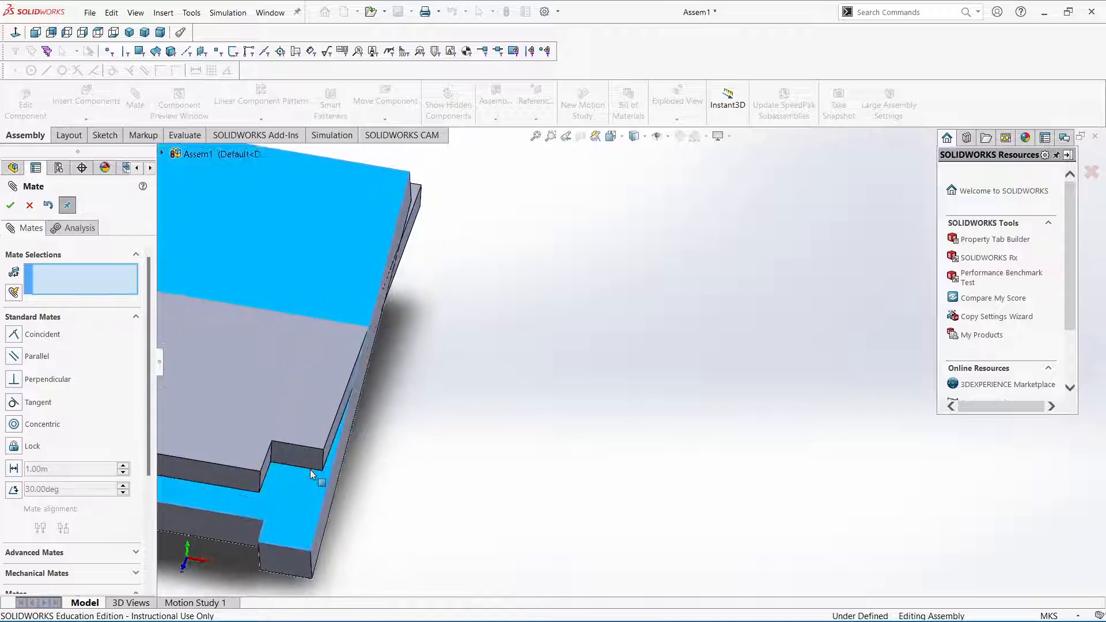
{"action": "middle_click_drag", "start_coordinate": [421, 507], "coordinate": [419, 397]}
{"action": "left_click", "coordinate": [339, 437]}
{"action": "middle_click_drag", "start_coordinate": [340, 436], "coordinate": [369, 378]}
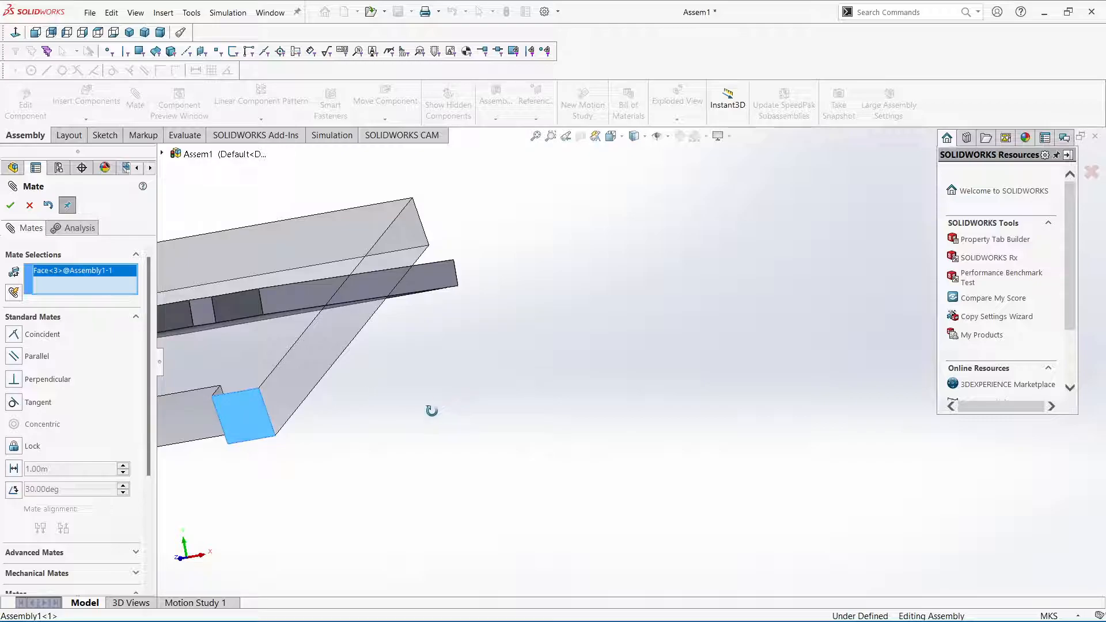
{"action": "middle_click_drag", "start_coordinate": [432, 407], "coordinate": [553, 417]}
{"action": "left_click", "coordinate": [387, 325]}
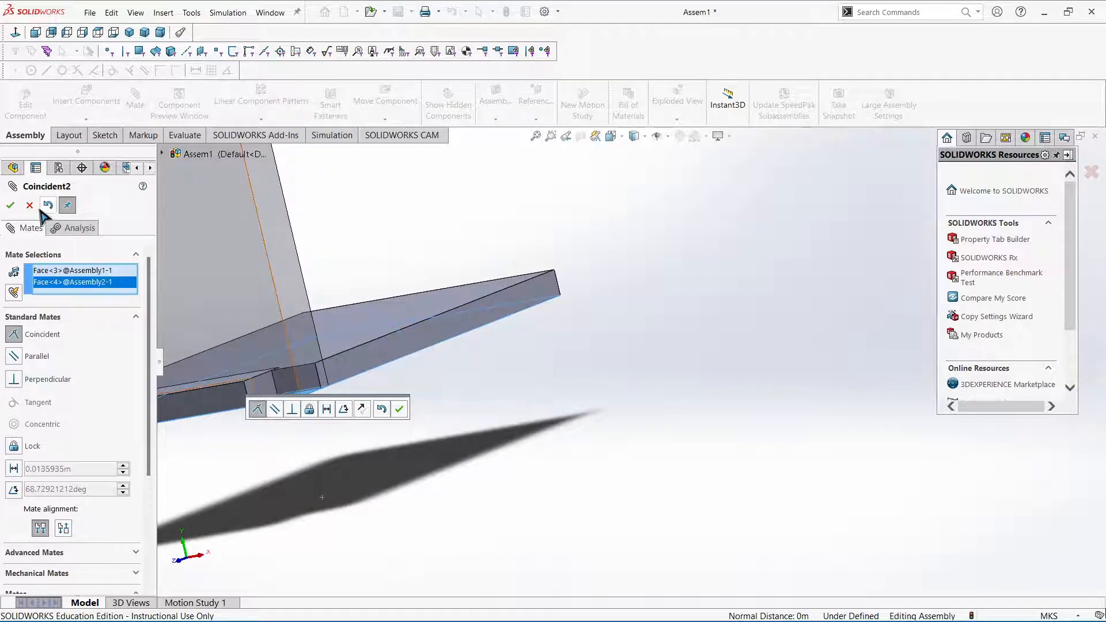
{"action": "left_click", "coordinate": [11, 205]}
{"action": "middle_click_drag", "start_coordinate": [414, 400], "coordinate": [575, 326]}
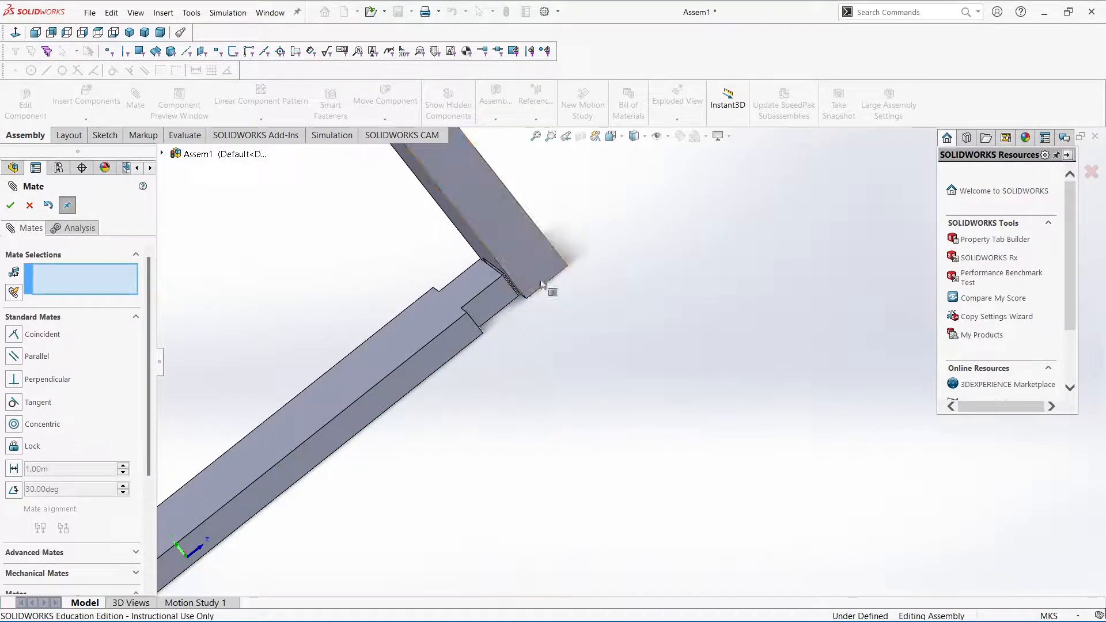
Step: Add a Coincident mate between Assembly1's large inner face and the shoulder face beside Assembly2's tab
{"action": "scroll", "coordinate": [576, 334], "scroll_direction": "up", "scroll_amount": 5}
{"action": "left_click", "coordinate": [491, 244]}
{"action": "middle_click_drag", "start_coordinate": [492, 244], "coordinate": [509, 387]}
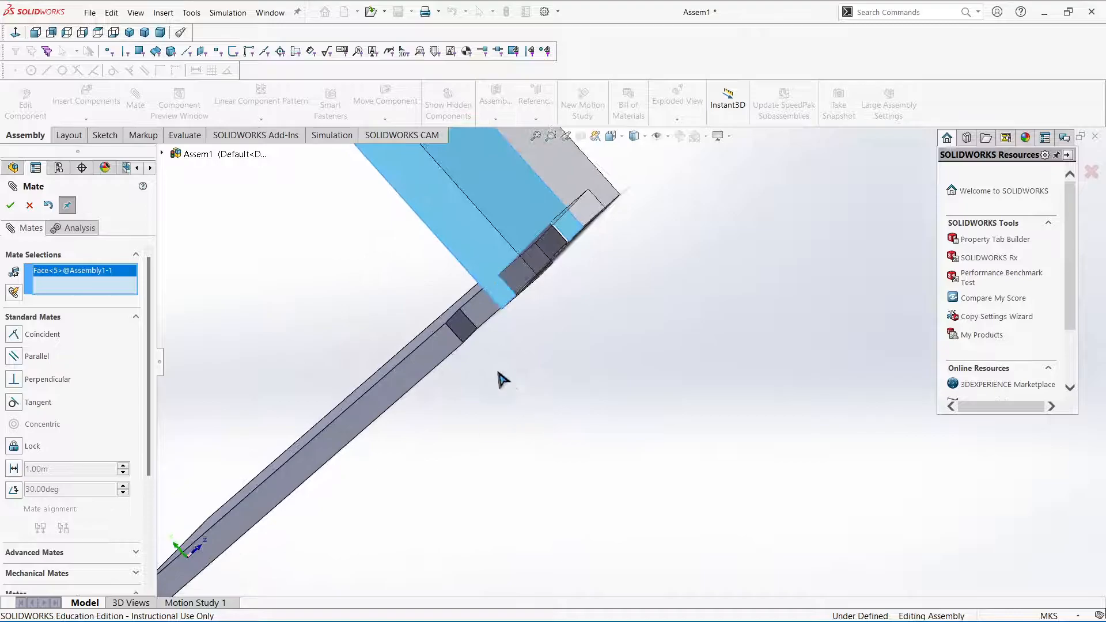
{"action": "left_click", "coordinate": [470, 330]}
{"action": "left_click", "coordinate": [10, 205]}
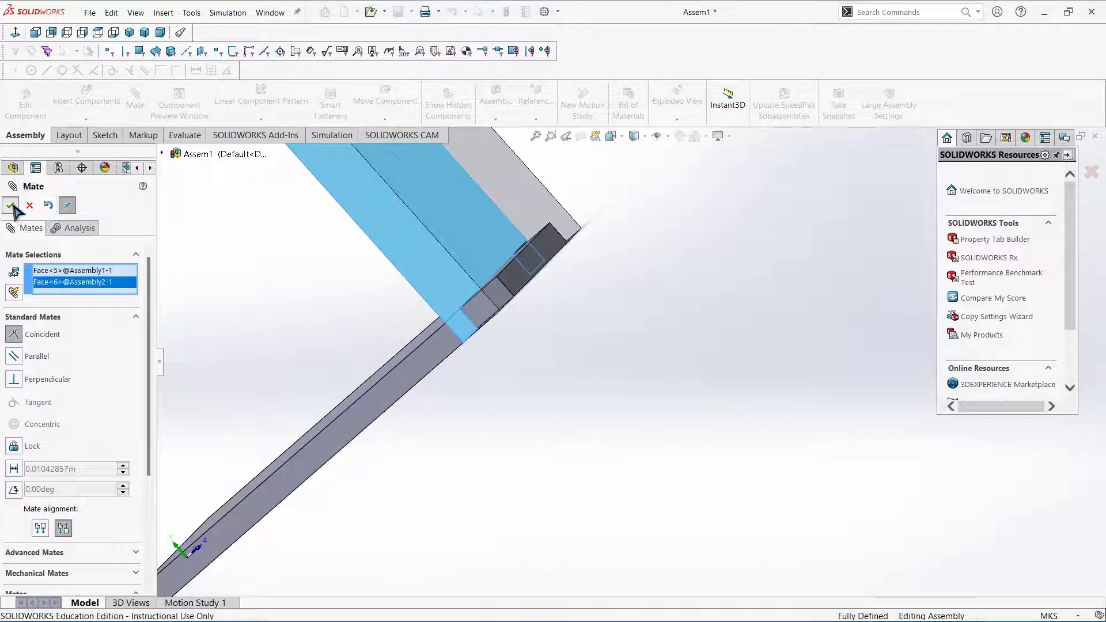
Step: Examine the joint between the two mated plates from several angles, ending with a view square to the Assembly2 plate
{"action": "middle_click_drag", "start_coordinate": [274, 302], "coordinate": [588, 460]}
{"action": "scroll", "coordinate": [709, 320], "scroll_direction": "up", "scroll_amount": 4}
{"action": "scroll", "coordinate": [709, 319], "scroll_direction": "down", "scroll_amount": 4}
{"action": "mouse_move", "coordinate": [537, 377]}
{"action": "middle_mouse_down"}
{"action": "mouse_move", "coordinate": [600, 343]}
{"action": "mouse_move", "coordinate": [546, 361]}
{"action": "mouse_move", "coordinate": [407, 338]}
{"action": "mouse_move", "coordinate": [518, 330]}
{"action": "mouse_move", "coordinate": [537, 370]}
{"action": "middle_mouse_up"}
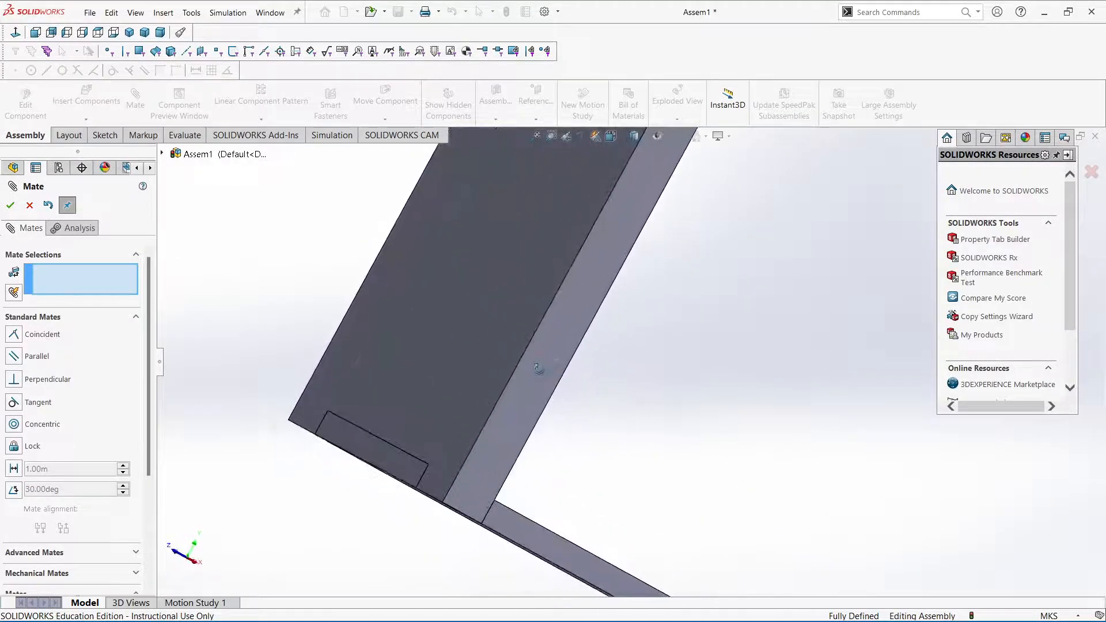
{"action": "key", "text": "space"}
{"action": "left_click", "coordinate": [514, 351]}
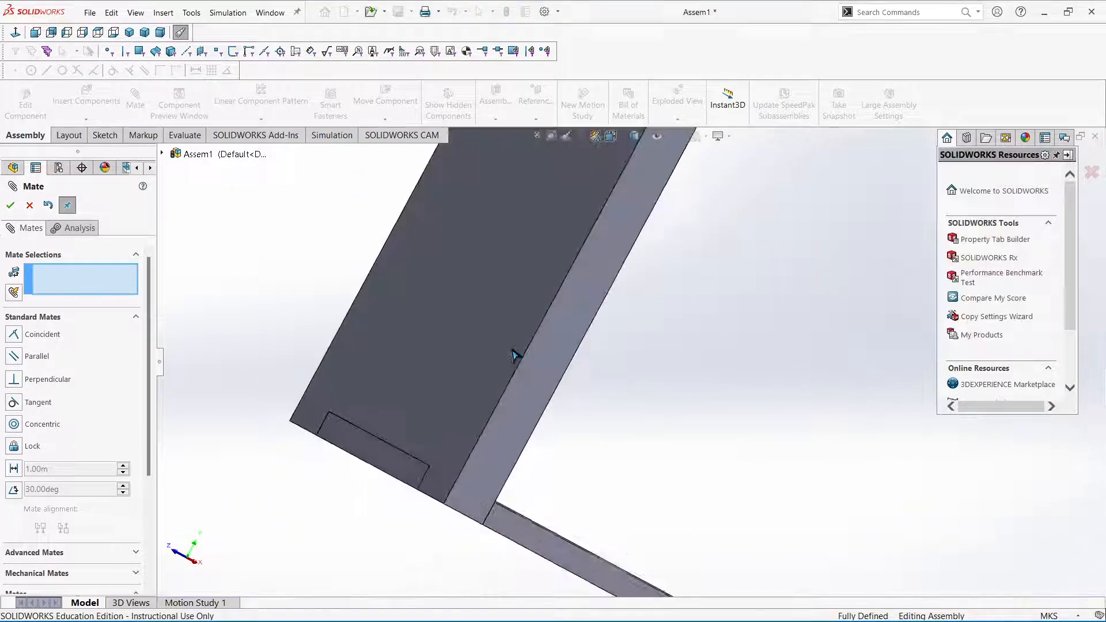
{"action": "middle_click_drag", "start_coordinate": [758, 492], "coordinate": [505, 391]}
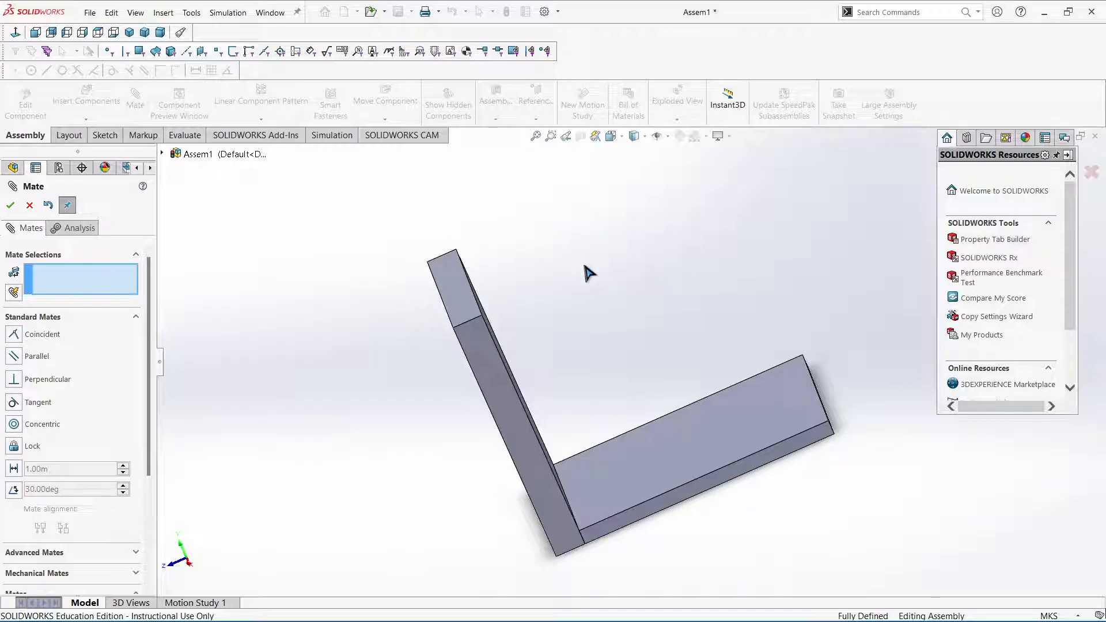
{"action": "middle_click_drag", "start_coordinate": [612, 312], "coordinate": [698, 340]}
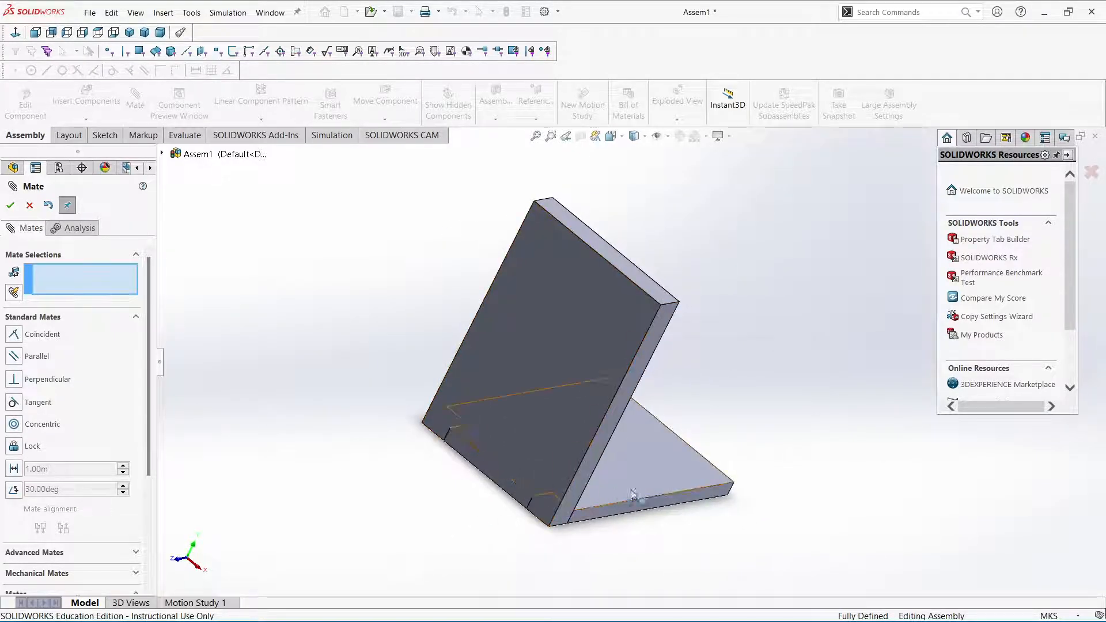
{"action": "scroll", "coordinate": [414, 501], "scroll_direction": "up", "scroll_amount": 3}
{"action": "scroll", "coordinate": [415, 501], "scroll_direction": "down", "scroll_amount": 2}
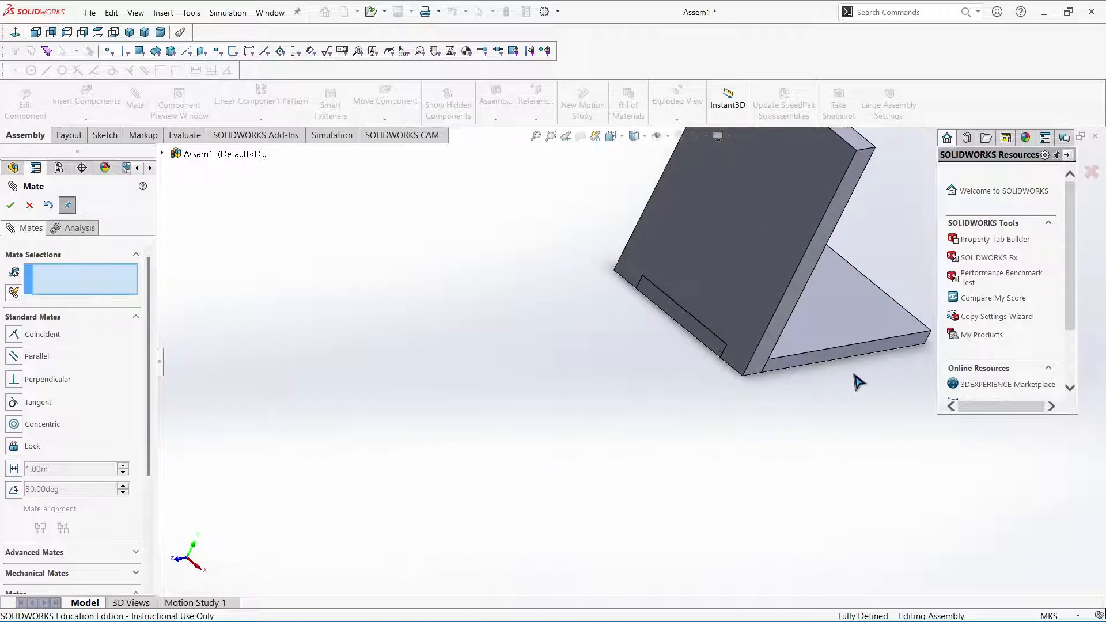
{"action": "scroll", "coordinate": [852, 380], "scroll_direction": "down", "scroll_amount": 4}
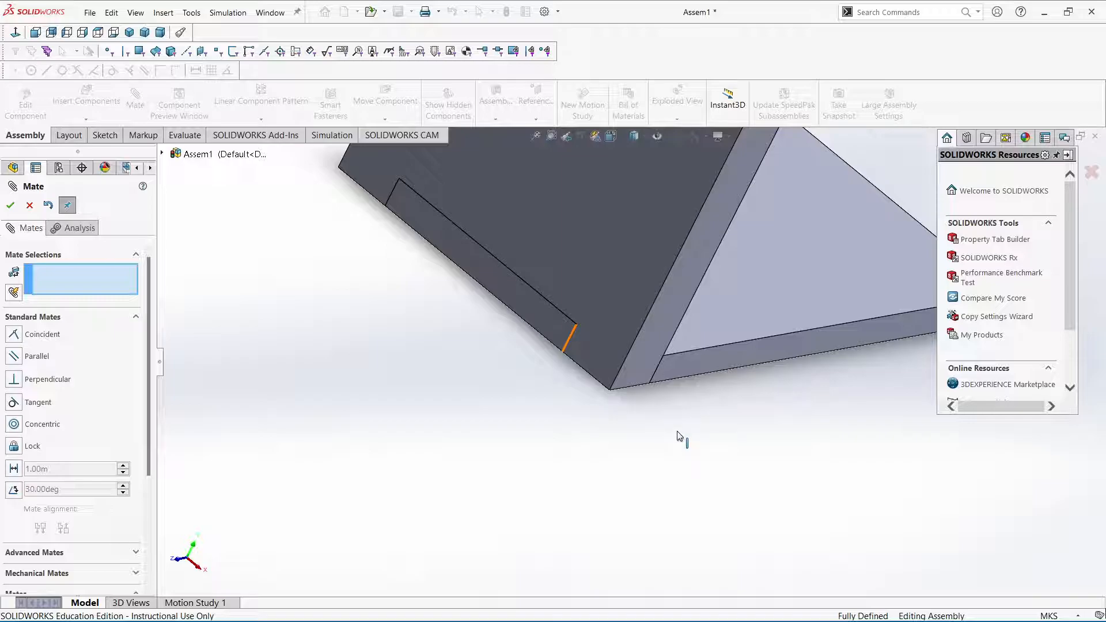
{"action": "middle_click_drag", "start_coordinate": [612, 443], "coordinate": [523, 392]}
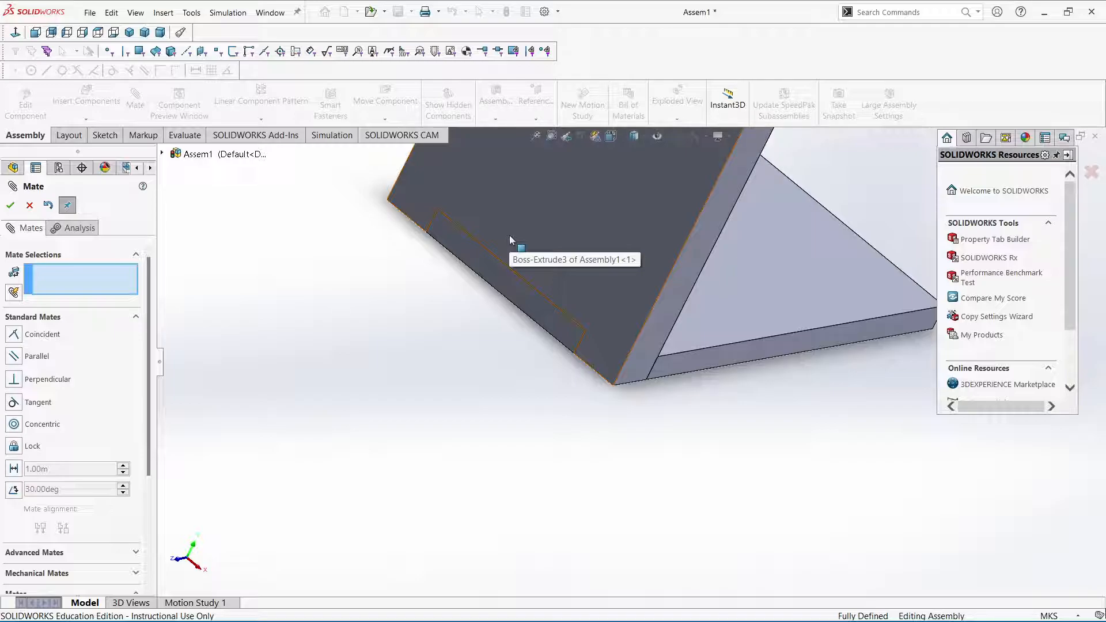
{"action": "middle_click_drag", "start_coordinate": [779, 469], "coordinate": [726, 535]}
{"action": "middle_click_drag", "start_coordinate": [768, 419], "coordinate": [764, 464]}
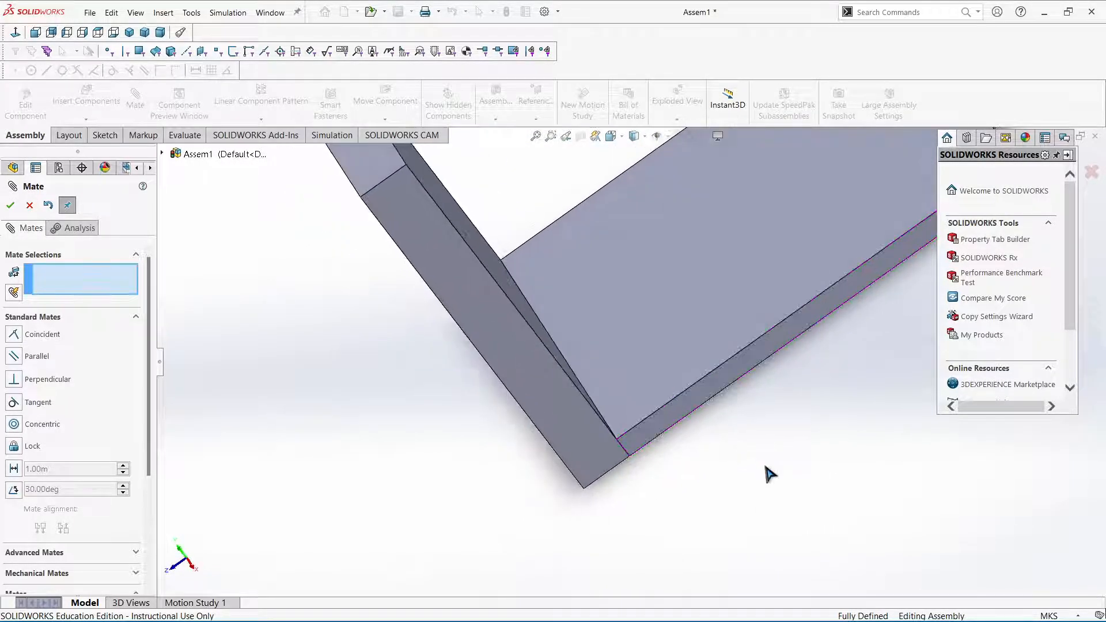
{"action": "middle_click_drag", "start_coordinate": [699, 336], "coordinate": [772, 402]}
{"action": "key", "text": "space"}
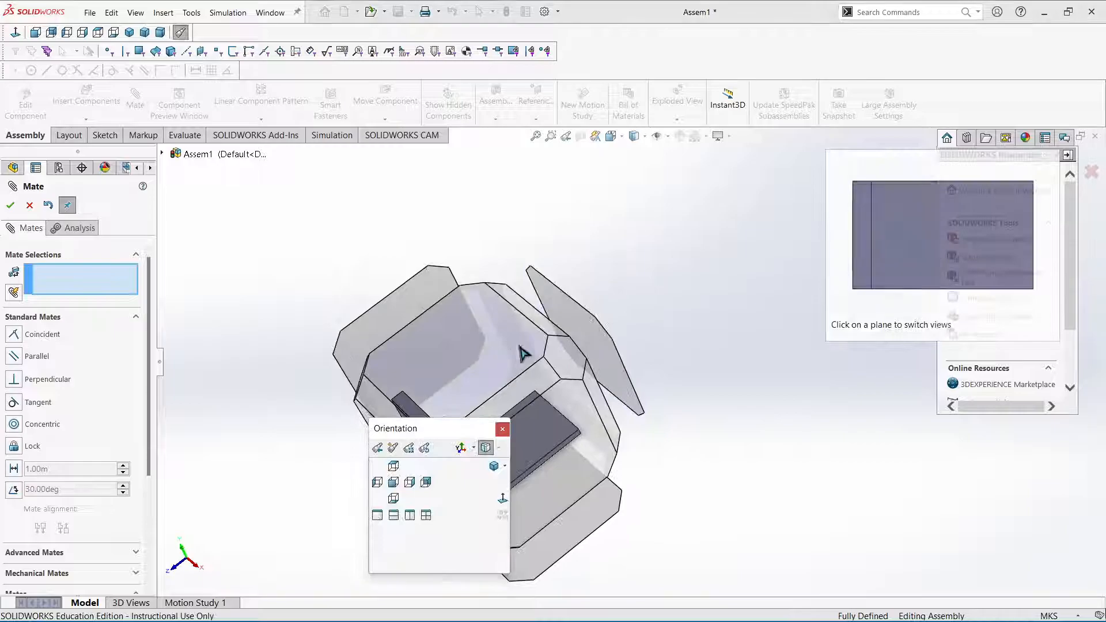
{"action": "left_click", "coordinate": [518, 348]}
Step: Switch to the Assembly2 part window and inspect its tab and large face, finishing in a view square to the face
{"action": "mouse_move", "coordinate": [727, 605]}
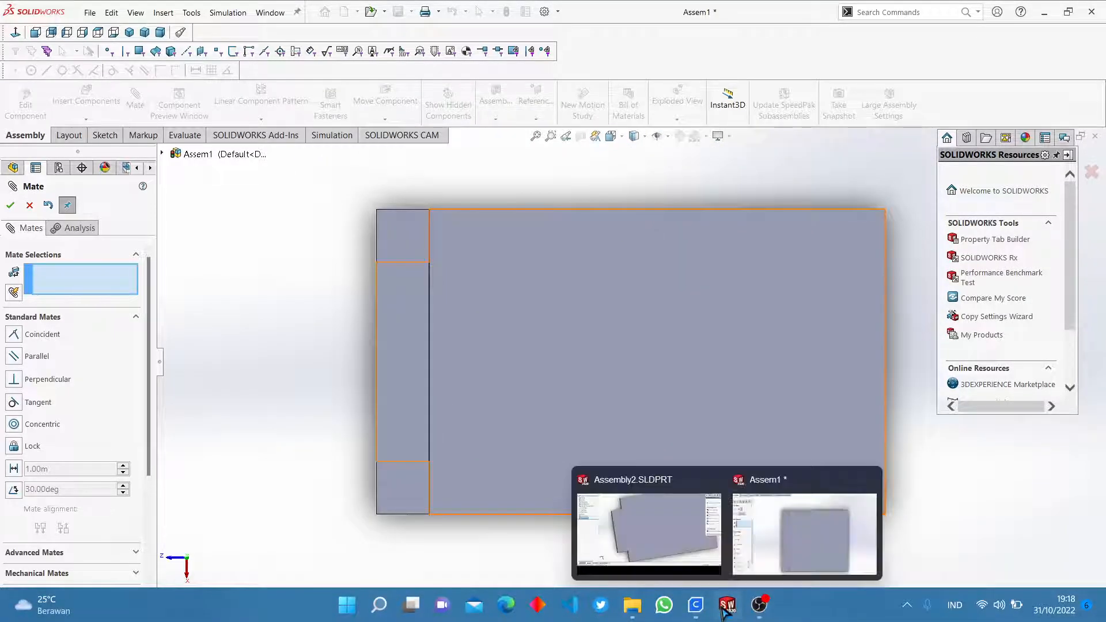
{"action": "left_click", "coordinate": [677, 555]}
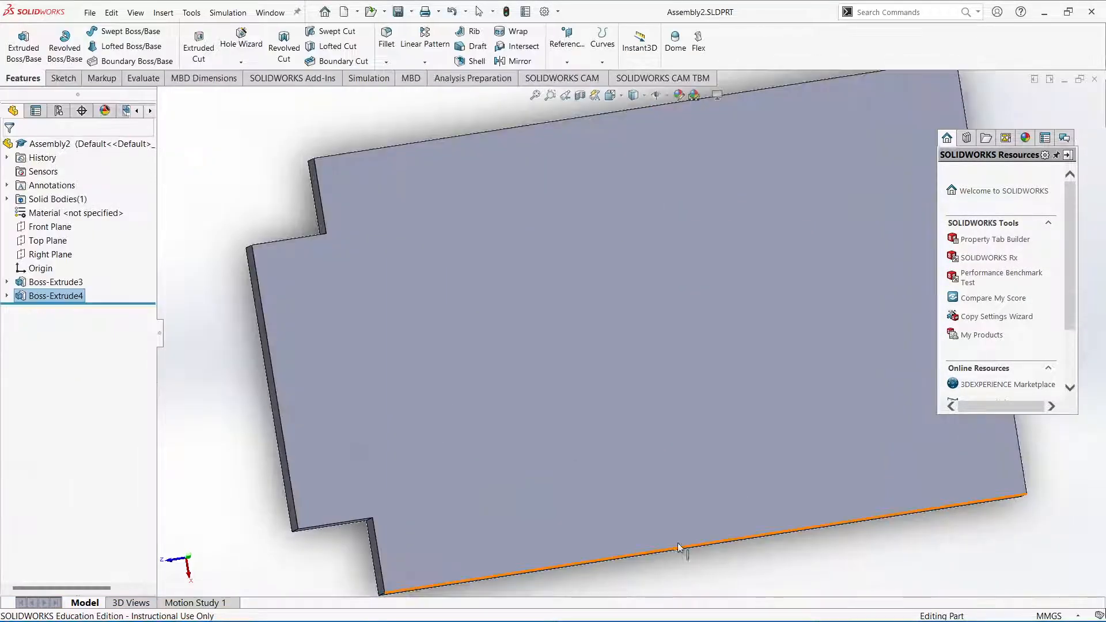
{"action": "key", "text": "space"}
{"action": "left_click", "coordinate": [527, 354]}
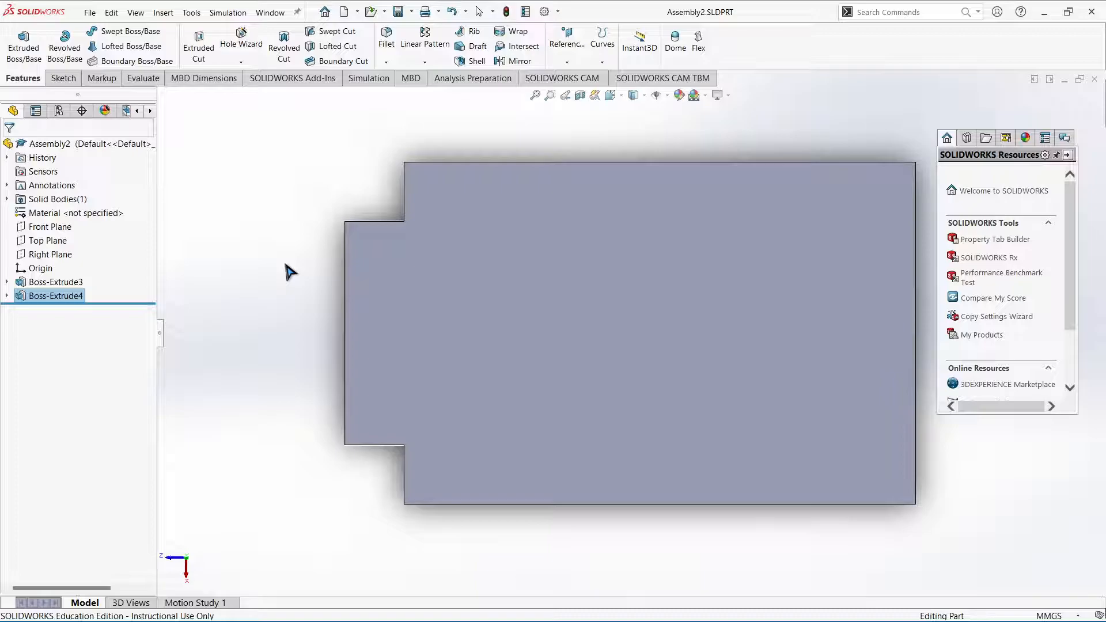
{"action": "middle_click_drag", "start_coordinate": [286, 266], "coordinate": [421, 242]}
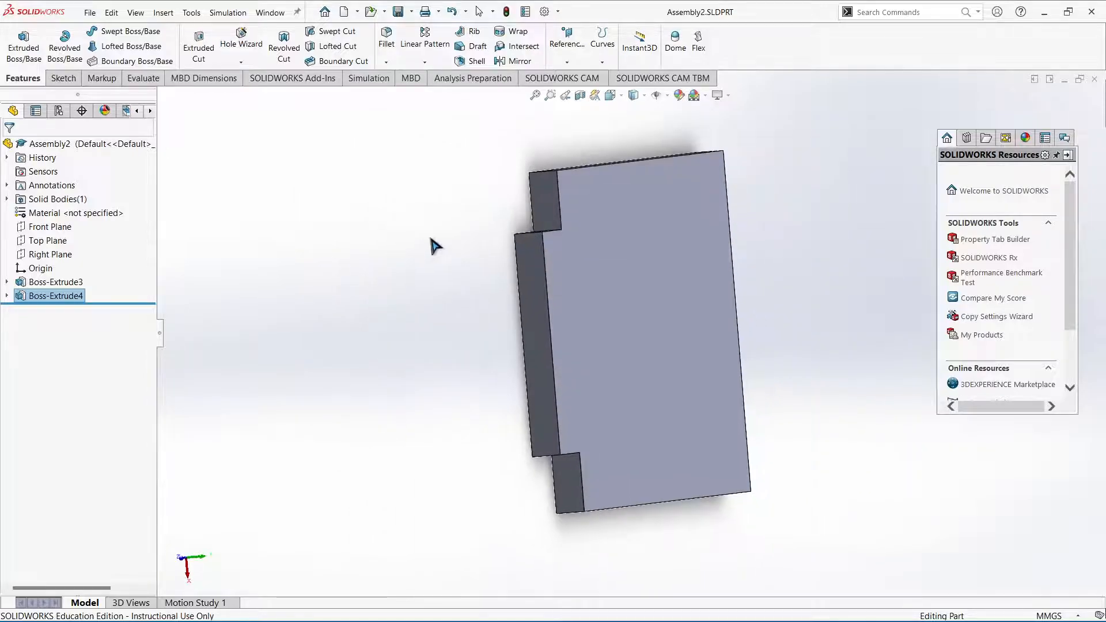
{"action": "left_click", "coordinate": [770, 286]}
{"action": "middle_click_drag", "start_coordinate": [771, 286], "coordinate": [703, 279]}
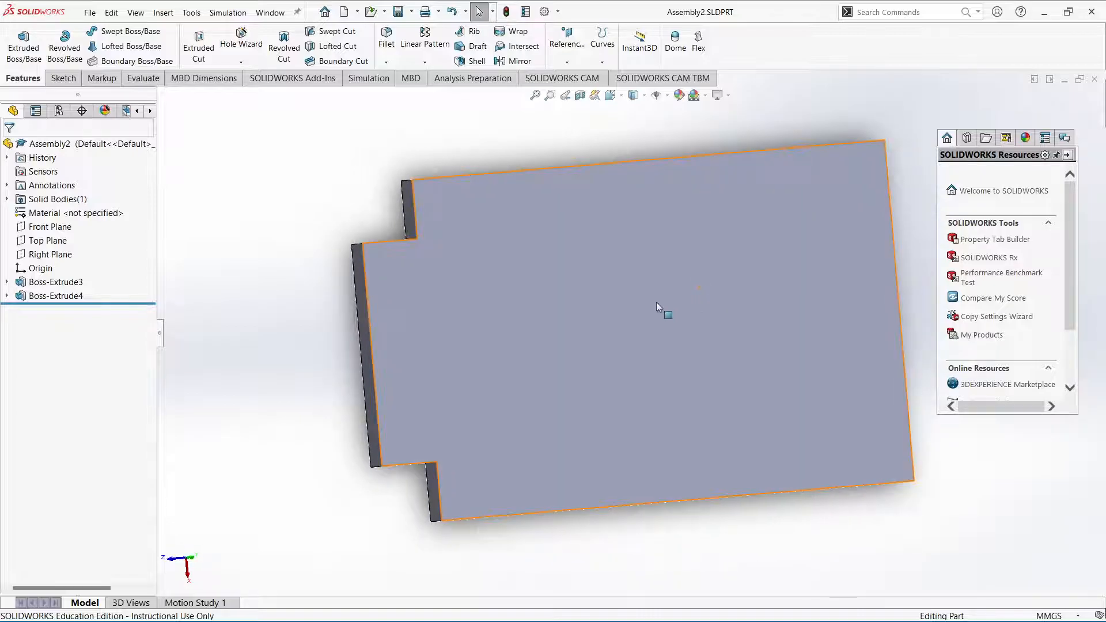
{"action": "key", "text": "space"}
{"action": "left_click", "coordinate": [576, 328]}
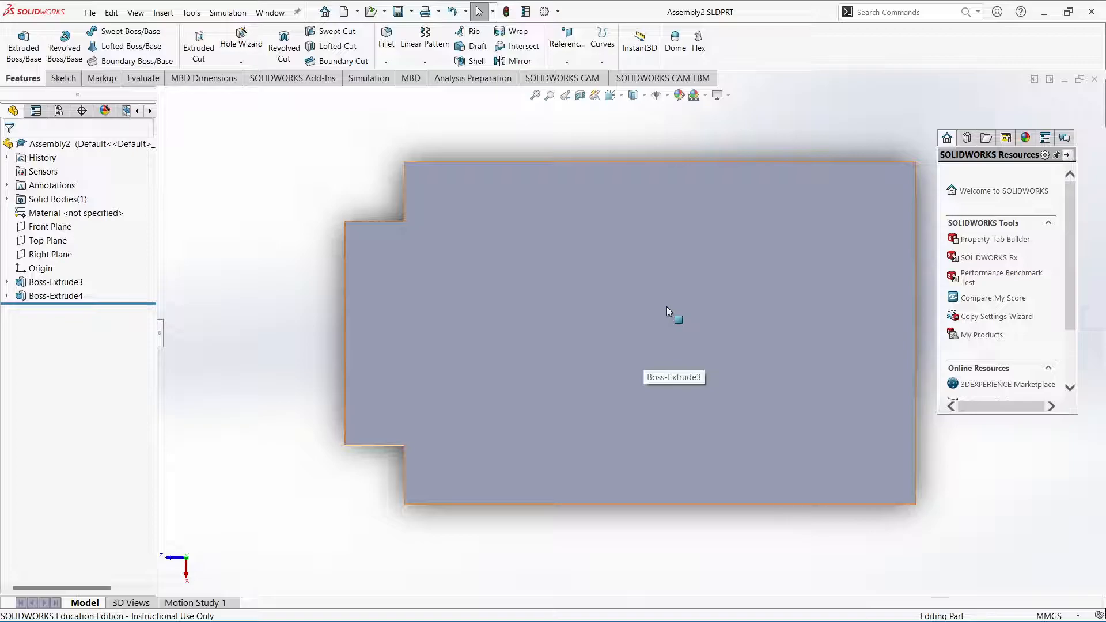
Step: Return to the Assem1 assembly window and close the Mate command
{"action": "mouse_move", "coordinate": [728, 614]}
{"action": "left_click", "coordinate": [758, 576]}
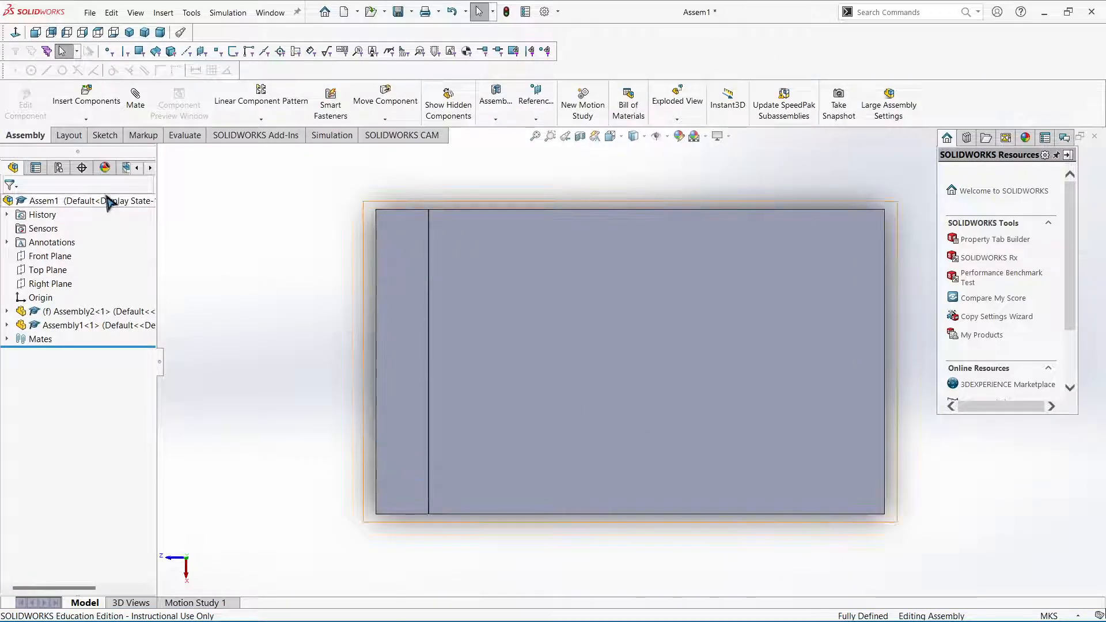
{"action": "left_click", "coordinate": [74, 140]}
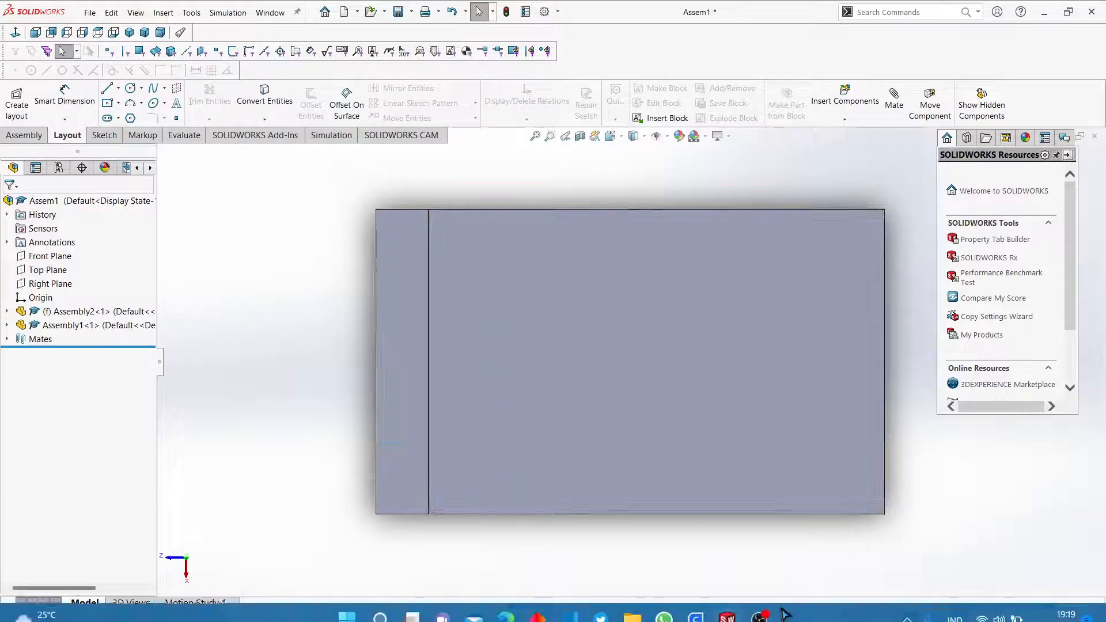
Step: Switch to the Assembly2 part and export it in STL format as Assembly2.STL in the 3D Printing folder
{"action": "mouse_move", "coordinate": [729, 610]}
{"action": "left_click", "coordinate": [665, 550]}
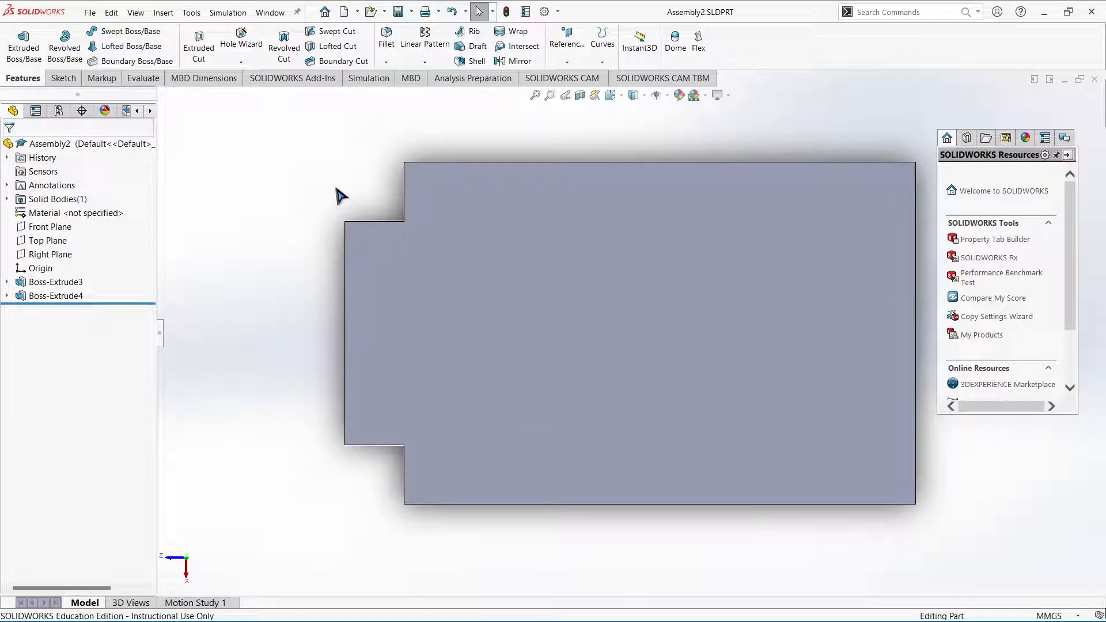
{"action": "key", "text": "z"}
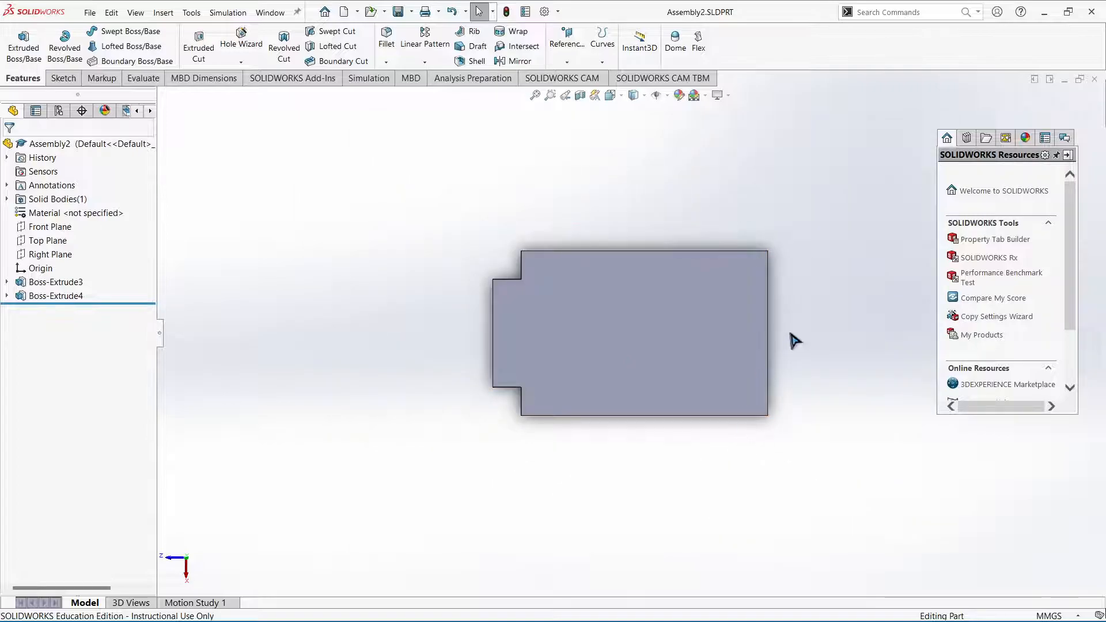
{"action": "scroll", "coordinate": [801, 334], "scroll_direction": "down", "scroll_amount": 3}
{"action": "scroll", "coordinate": [564, 349], "scroll_direction": "down", "scroll_amount": 2}
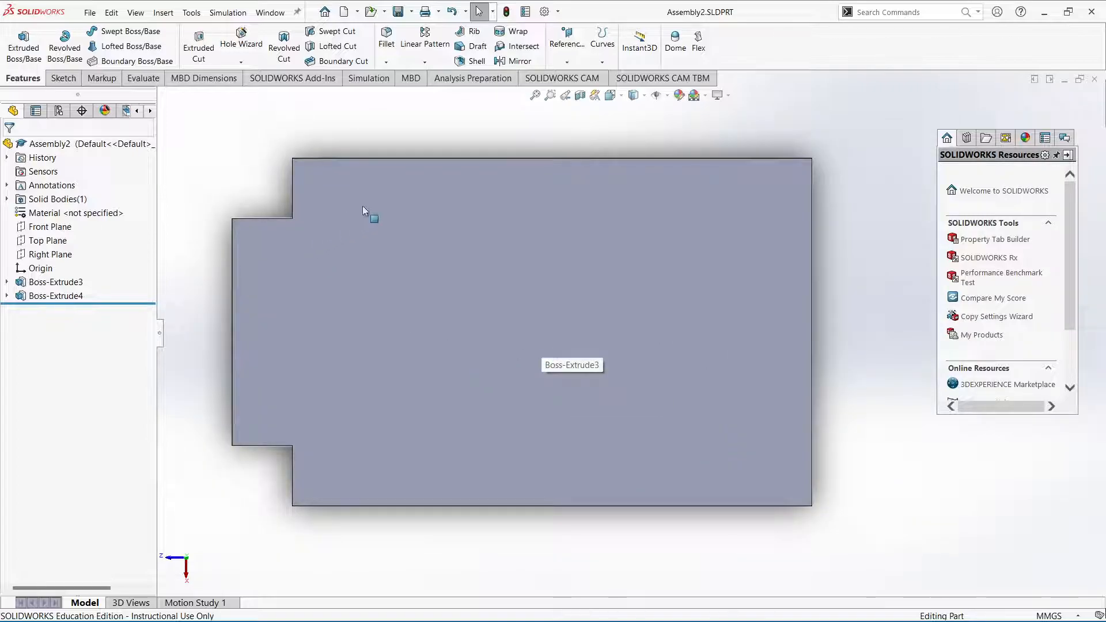
{"action": "left_click", "coordinate": [91, 14]}
{"action": "left_click", "coordinate": [130, 162]}
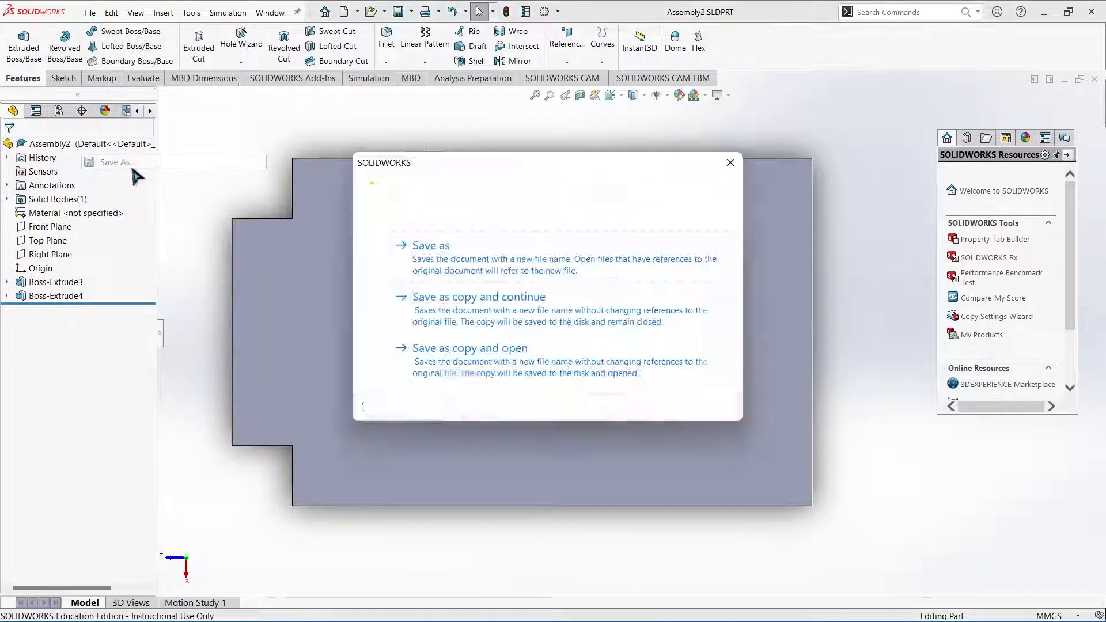
{"action": "left_click", "coordinate": [521, 269]}
{"action": "left_click", "coordinate": [474, 342]}
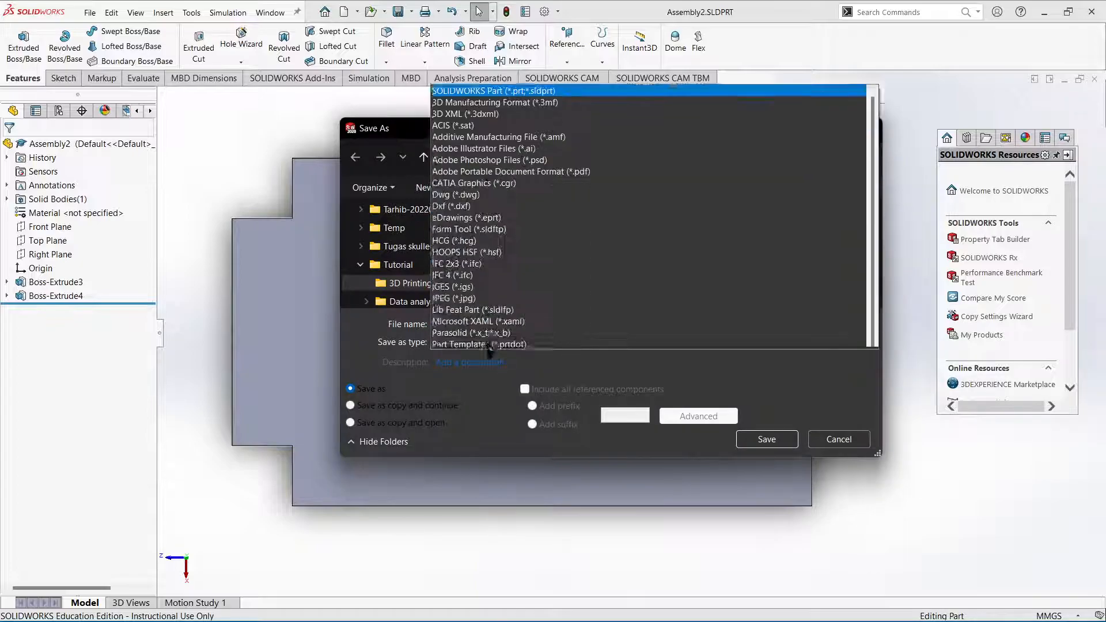
{"action": "left_click", "coordinate": [481, 344]}
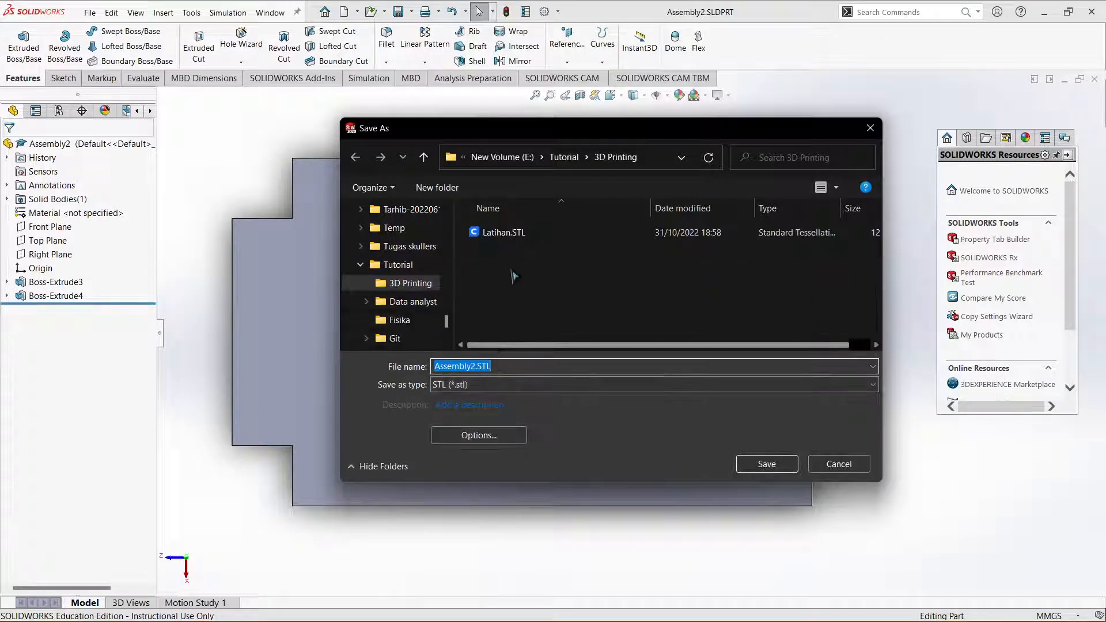
{"action": "left_click", "coordinate": [768, 465]}
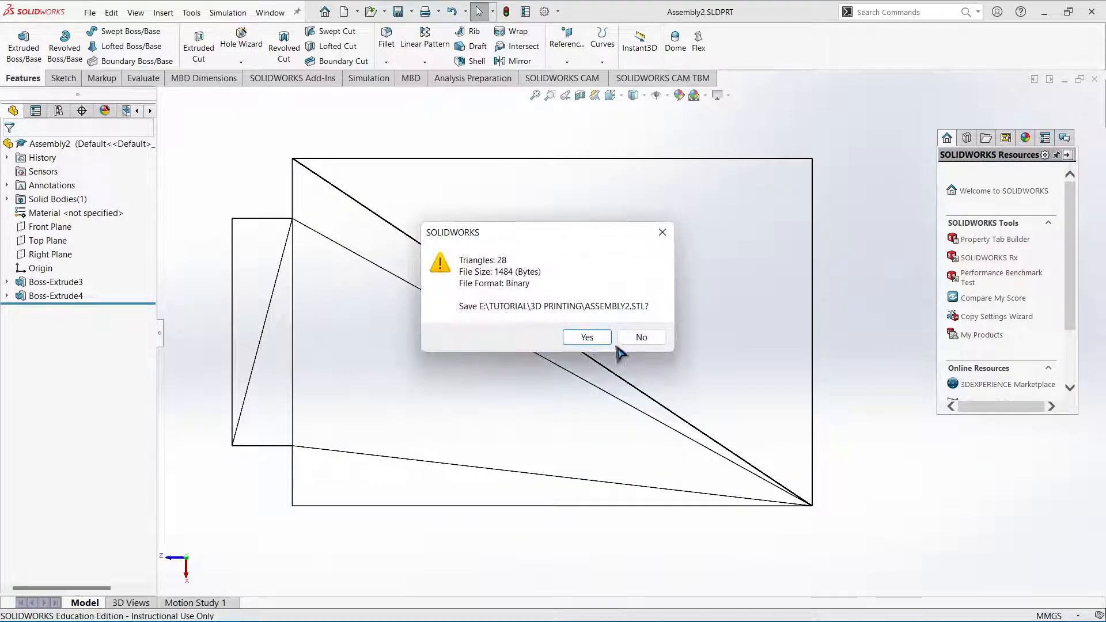
{"action": "left_click", "coordinate": [586, 337]}
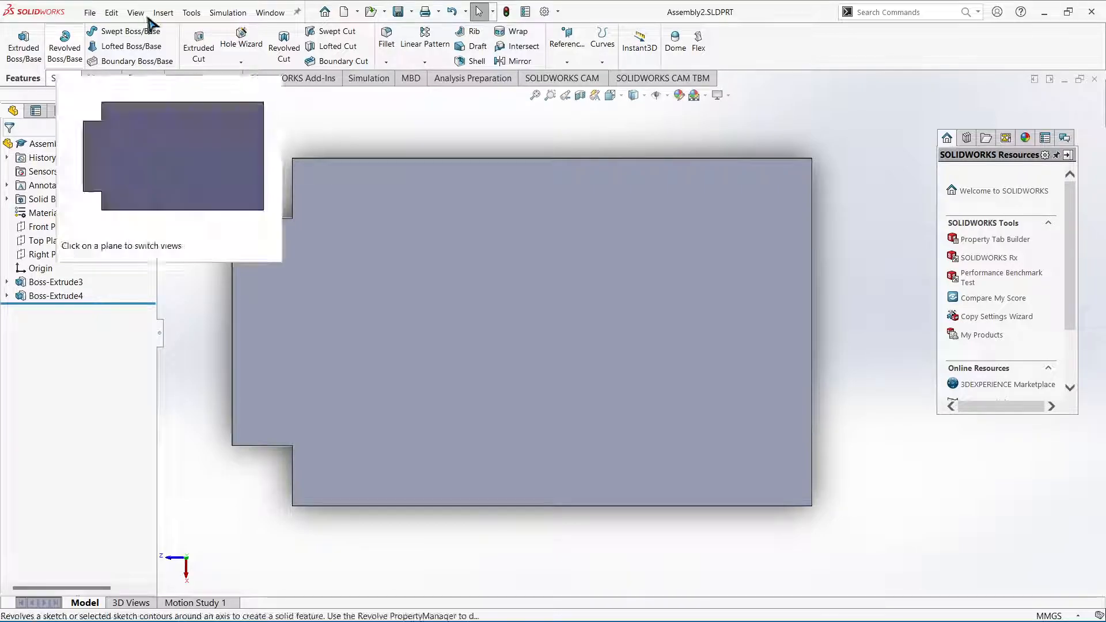
Step: Save the Assembly2 part in DXF format as Assembly2.DXF in the 3D Printing folder to begin the DXF output
{"action": "left_click", "coordinate": [91, 14]}
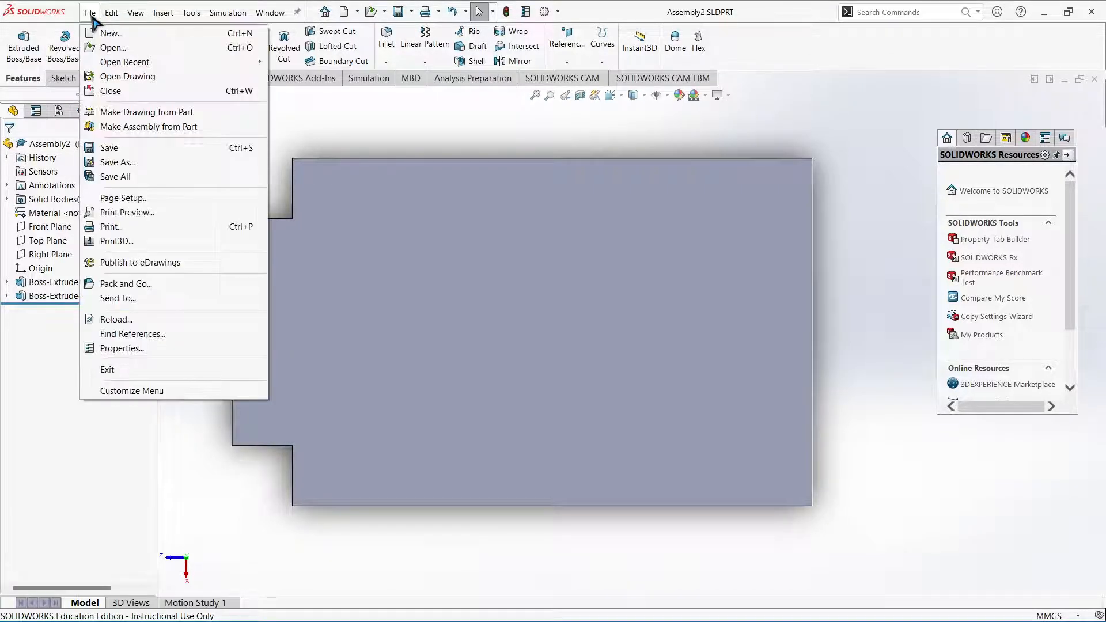
{"action": "left_click", "coordinate": [150, 167]}
{"action": "left_click", "coordinate": [468, 262]}
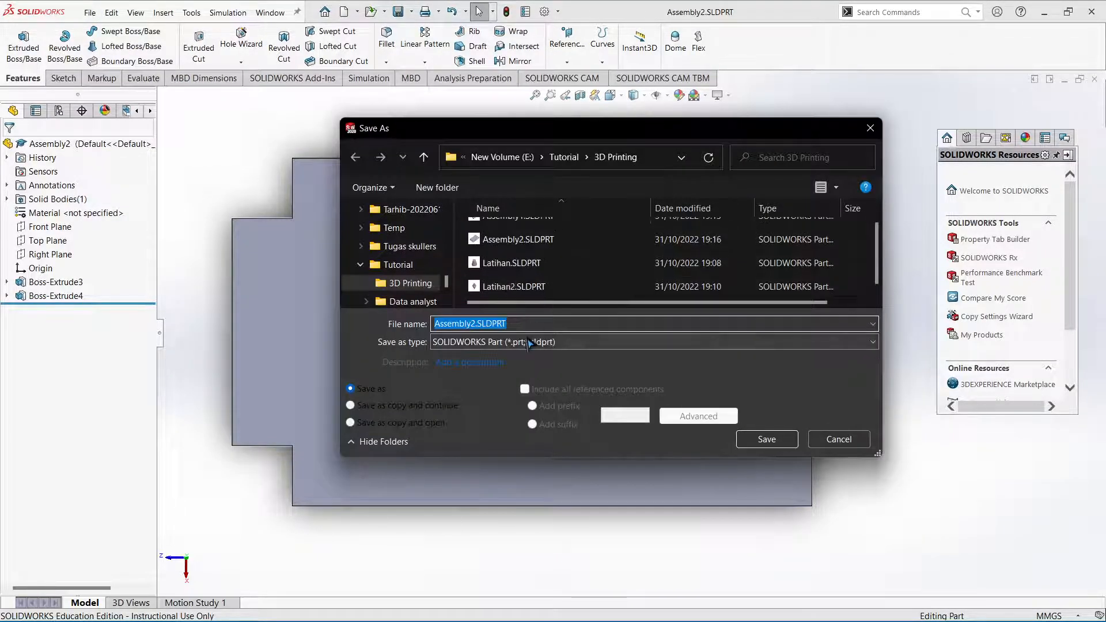
{"action": "left_click", "coordinate": [529, 343]}
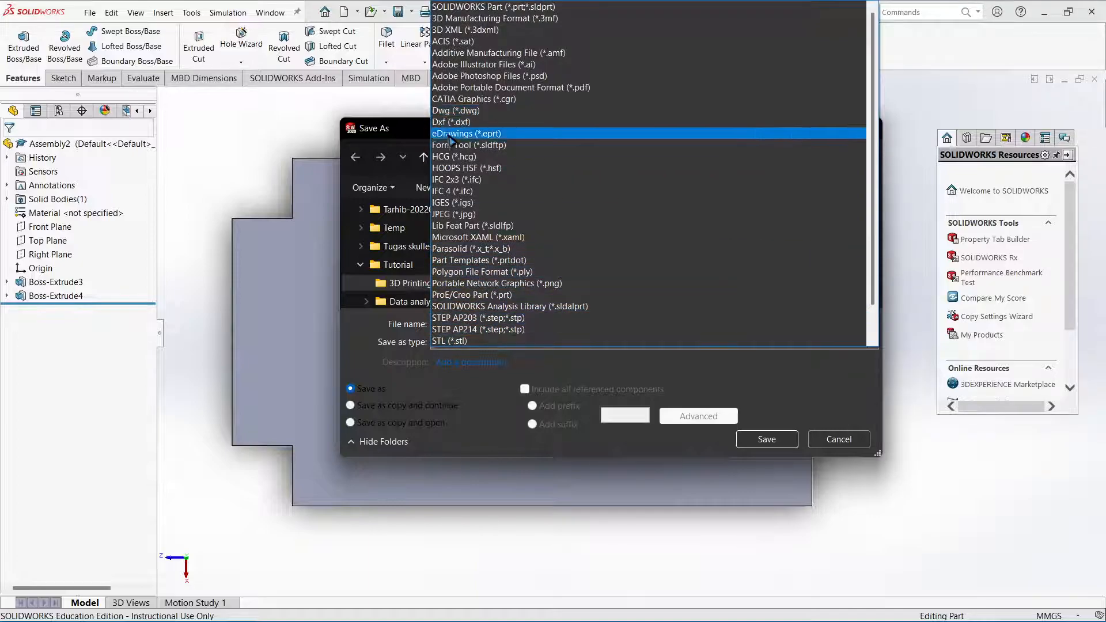
{"action": "left_click", "coordinate": [461, 124]}
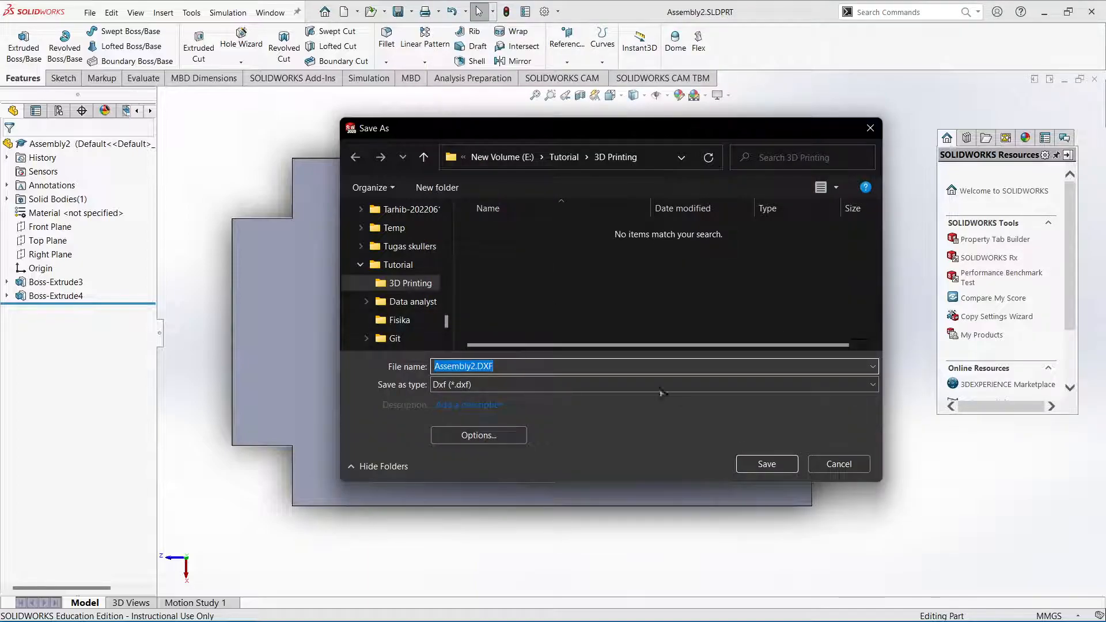
{"action": "left_click", "coordinate": [781, 464]}
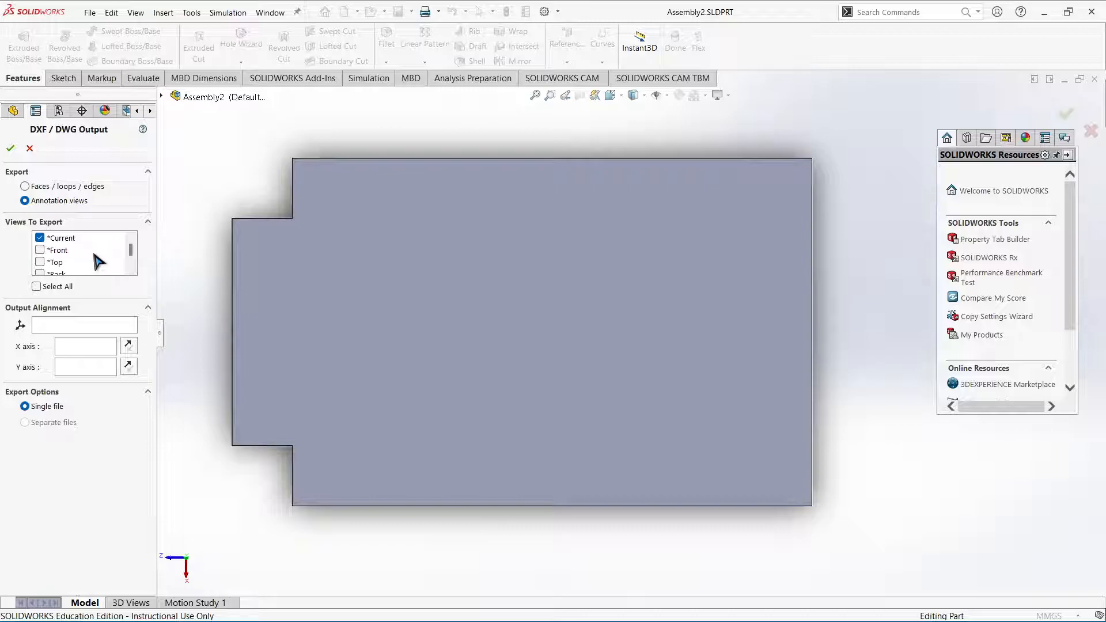
Step: Include the standard annotation views along with the current view in the DXF output and save the result from the cleanup preview
{"action": "scroll", "coordinate": [97, 262], "scroll_direction": "down", "scroll_amount": 1}
{"action": "scroll", "coordinate": [97, 263], "scroll_direction": "up", "scroll_amount": 1}
{"action": "left_click", "coordinate": [39, 250]}
{"action": "left_click", "coordinate": [40, 262]}
{"action": "scroll", "coordinate": [81, 260], "scroll_direction": "down", "scroll_amount": 2}
{"action": "scroll", "coordinate": [81, 261], "scroll_direction": "down", "scroll_amount": 3}
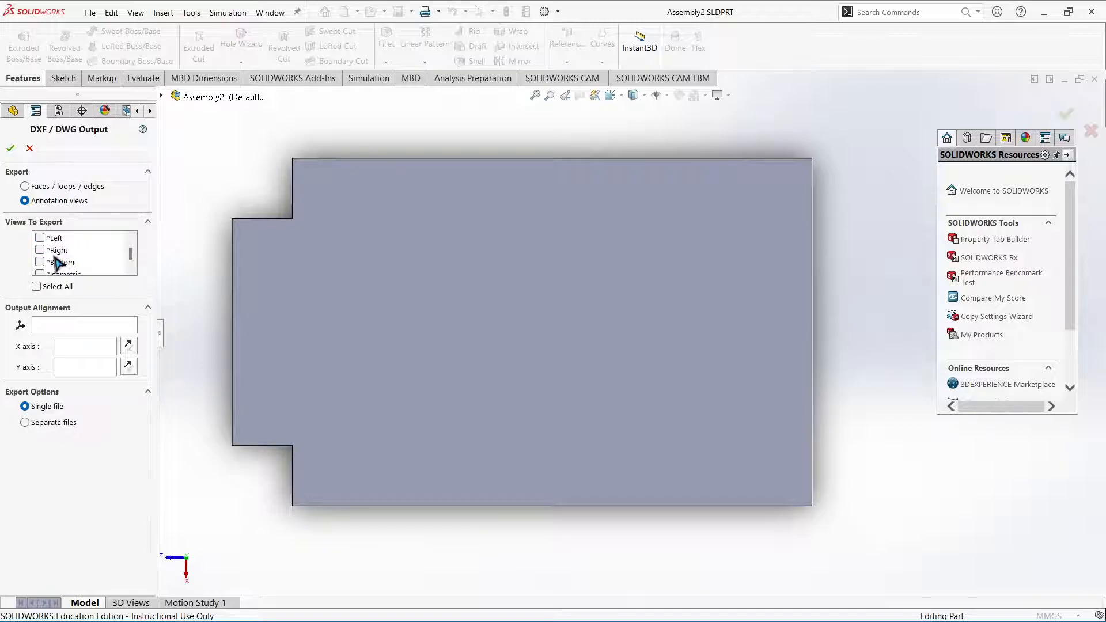
{"action": "scroll", "coordinate": [61, 262], "scroll_direction": "up", "scroll_amount": 5}
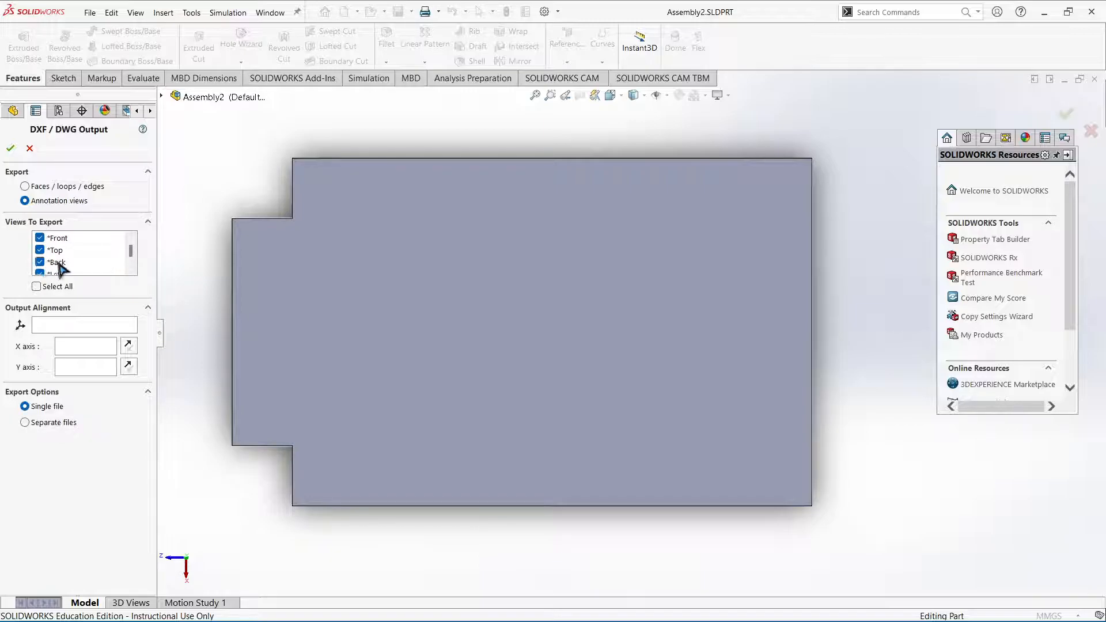
{"action": "scroll", "coordinate": [76, 266], "scroll_direction": "down", "scroll_amount": 4}
{"action": "left_click", "coordinate": [40, 250]}
{"action": "left_click", "coordinate": [40, 262]}
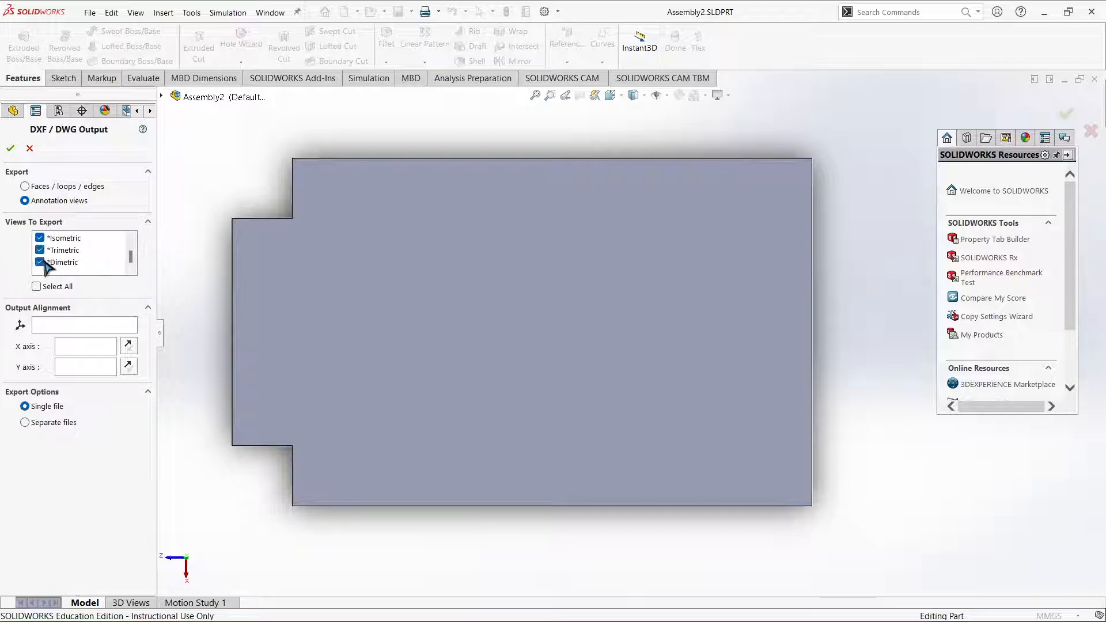
{"action": "left_click", "coordinate": [11, 149]}
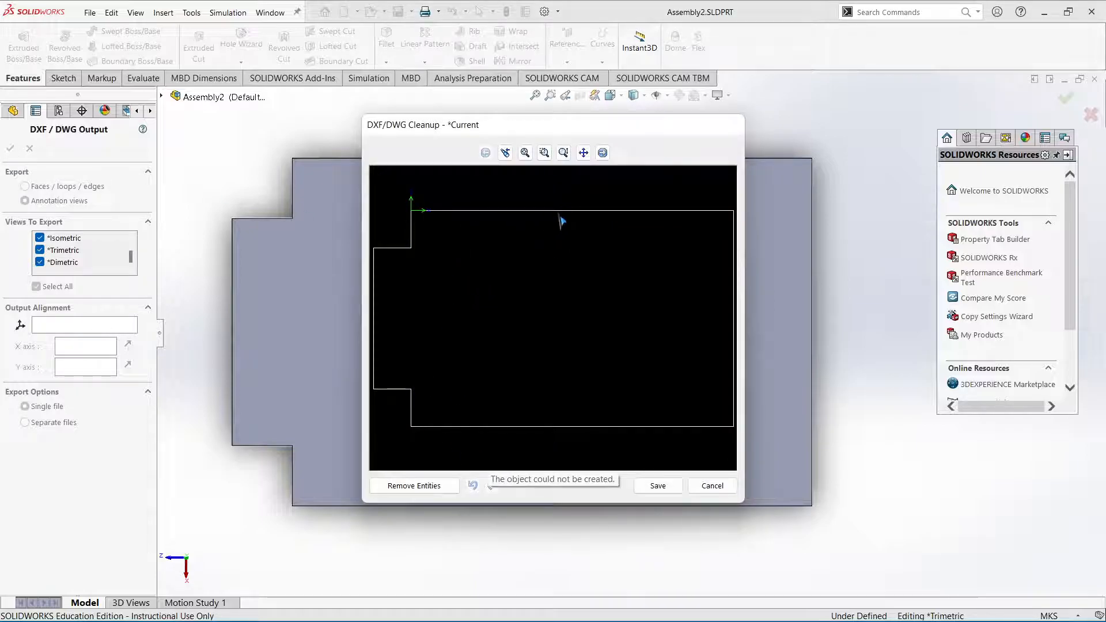
{"action": "left_click", "coordinate": [662, 485]}
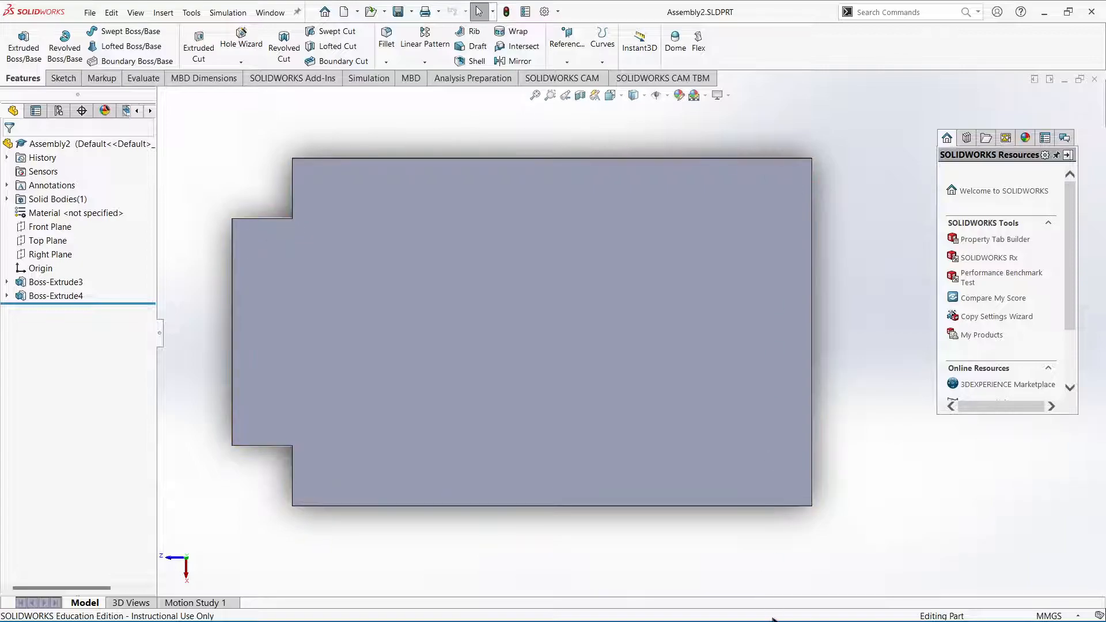
Step: Switch to Ultimaker Cura and examine the Latihan.STL disc on the build plate
{"action": "mouse_move", "coordinate": [792, 619]}
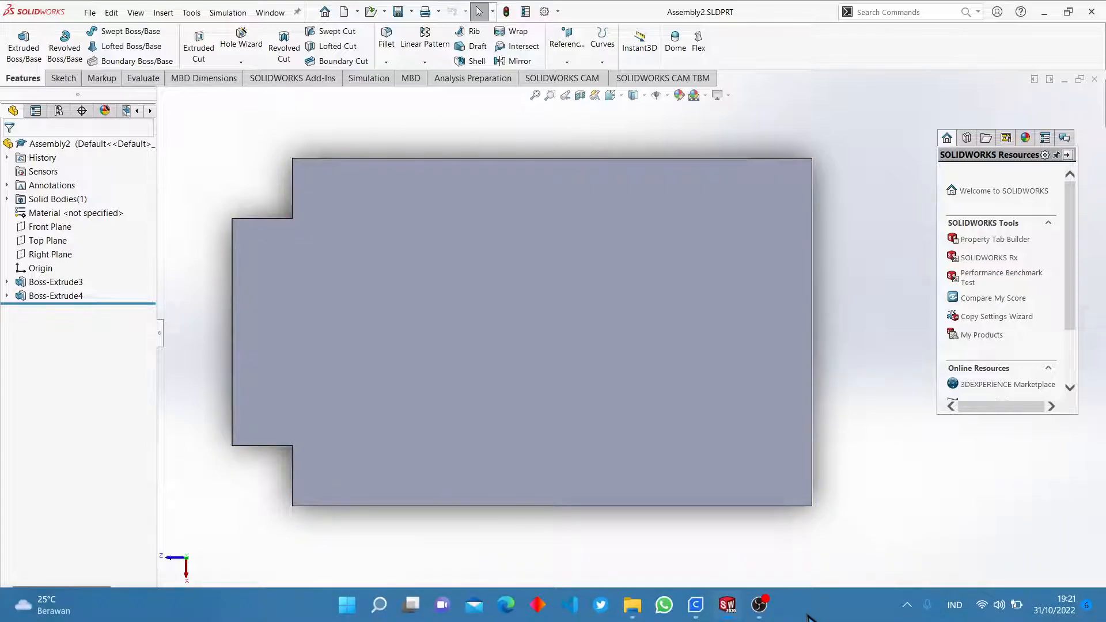
{"action": "left_click", "coordinate": [695, 605]}
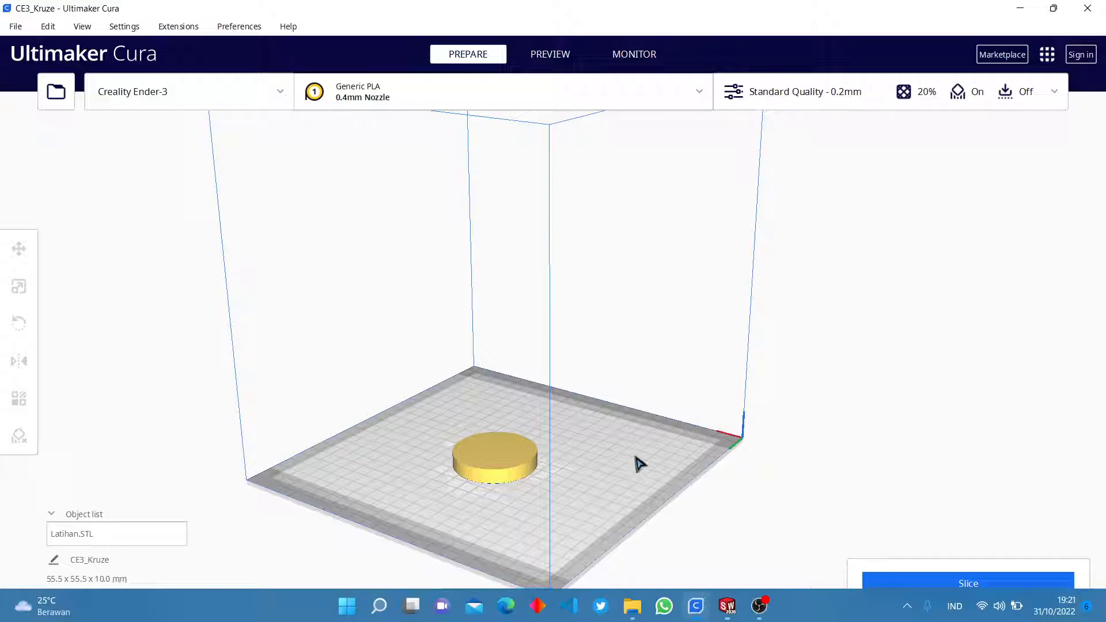
{"action": "scroll", "coordinate": [565, 452], "scroll_direction": "up", "scroll_amount": 6}
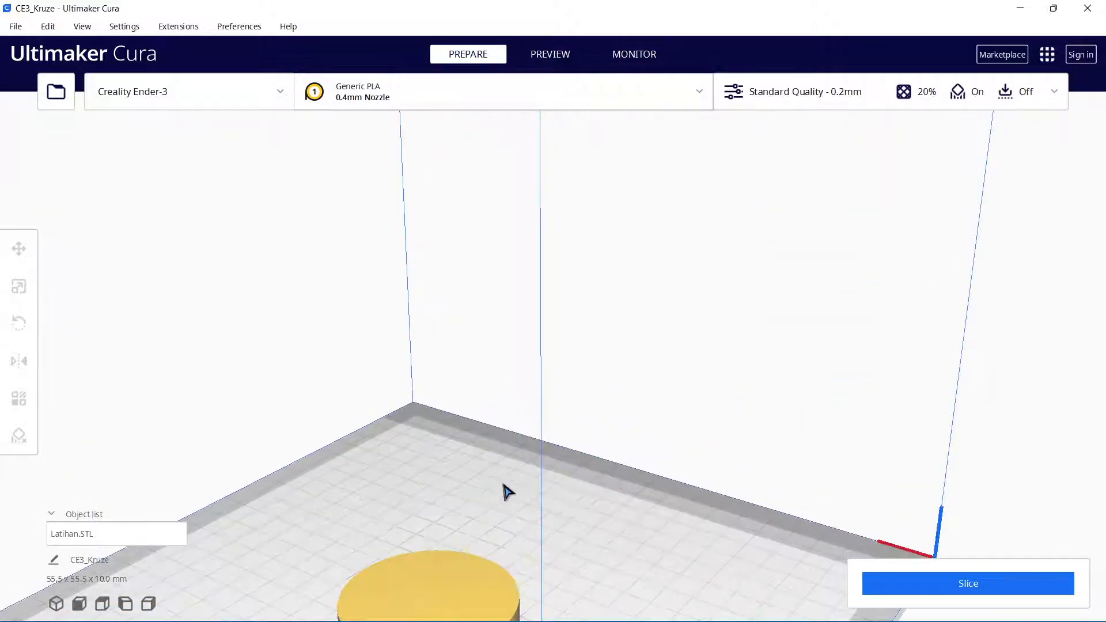
{"action": "scroll", "coordinate": [468, 490], "scroll_direction": "down", "scroll_amount": 8}
{"action": "scroll", "coordinate": [395, 544], "scroll_direction": "up", "scroll_amount": 5}
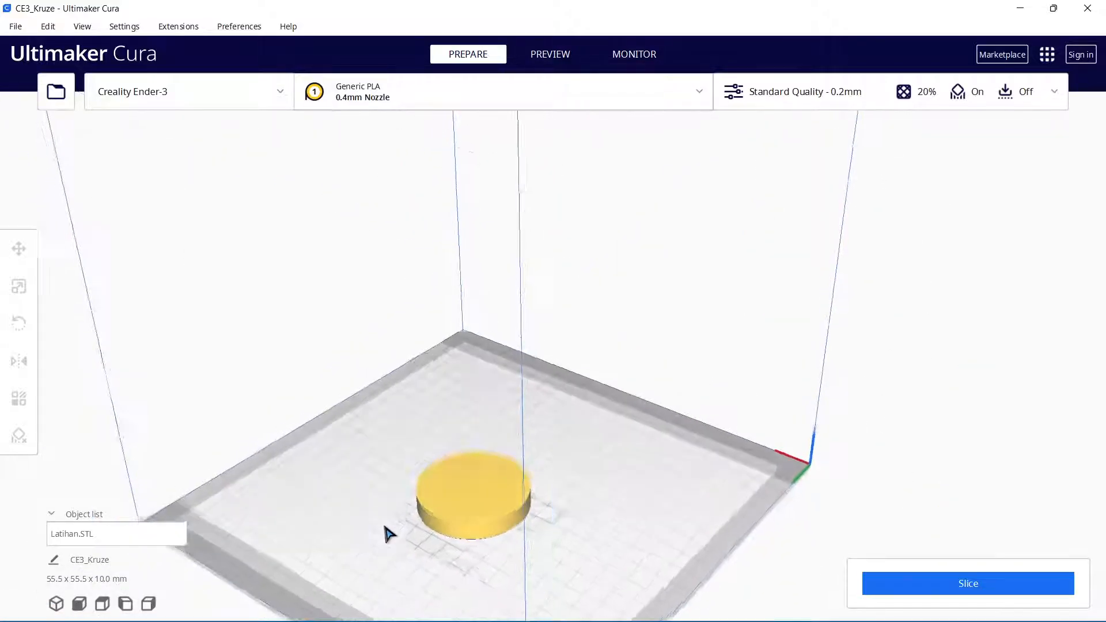
{"action": "middle_click_drag", "start_coordinate": [366, 491], "coordinate": [321, 302]}
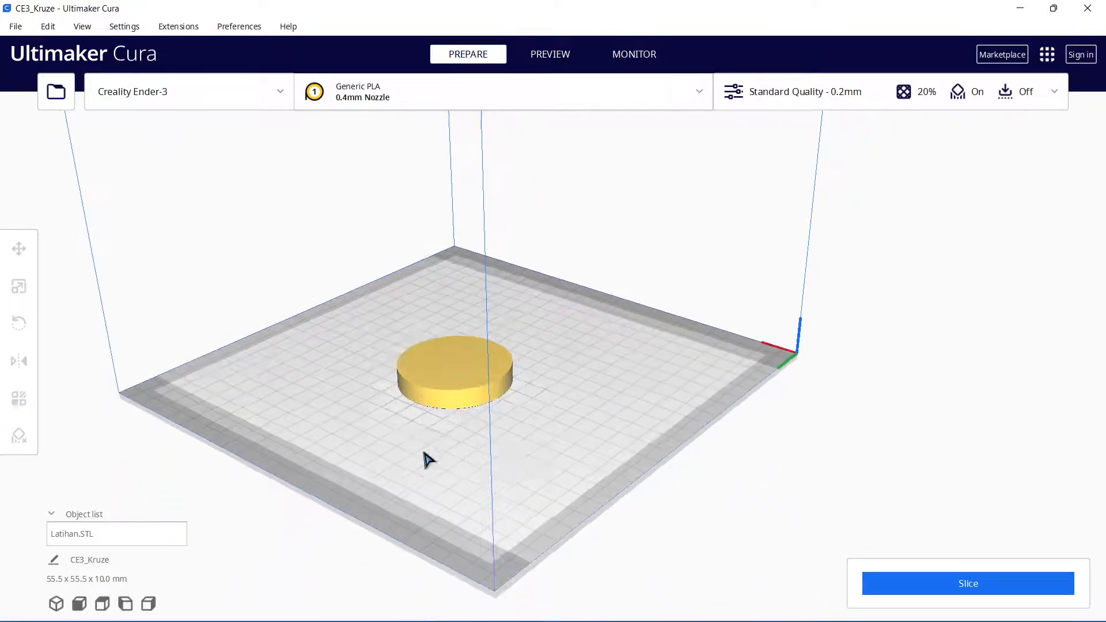
{"action": "middle_click_drag", "start_coordinate": [424, 453], "coordinate": [382, 403]}
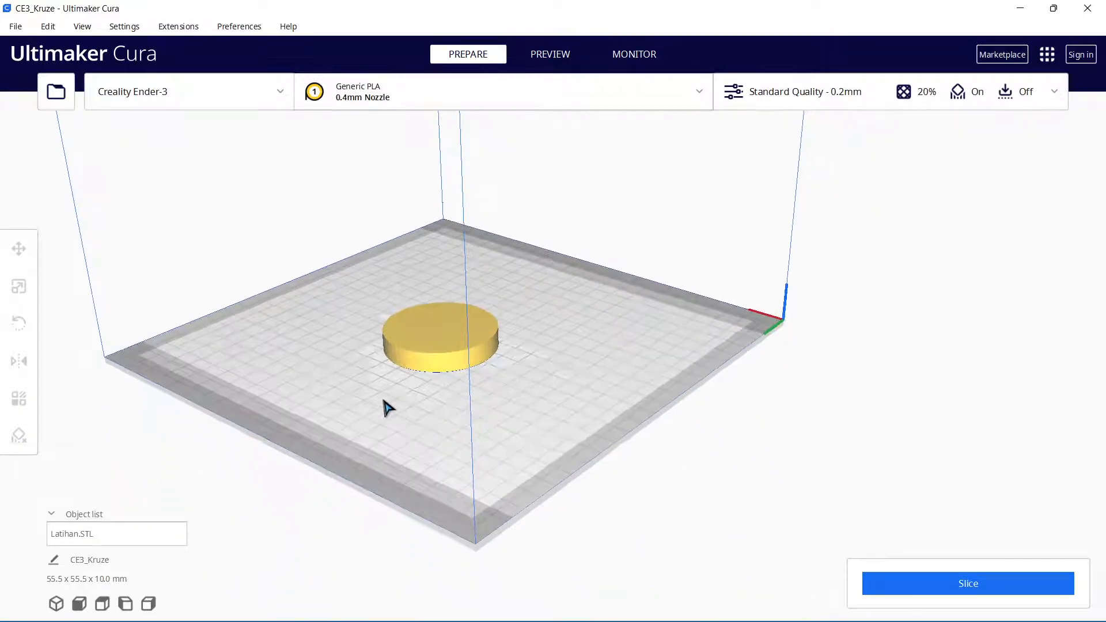
Step: Review the print settings of the Standard Quality 0.2 mm profile, including cooling, support and build plate adhesion
{"action": "left_click", "coordinate": [852, 97]}
{"action": "scroll", "coordinate": [876, 333], "scroll_direction": "down", "scroll_amount": 10}
{"action": "scroll", "coordinate": [878, 340], "scroll_direction": "up", "scroll_amount": 3}
{"action": "scroll", "coordinate": [879, 340], "scroll_direction": "down", "scroll_amount": 3}
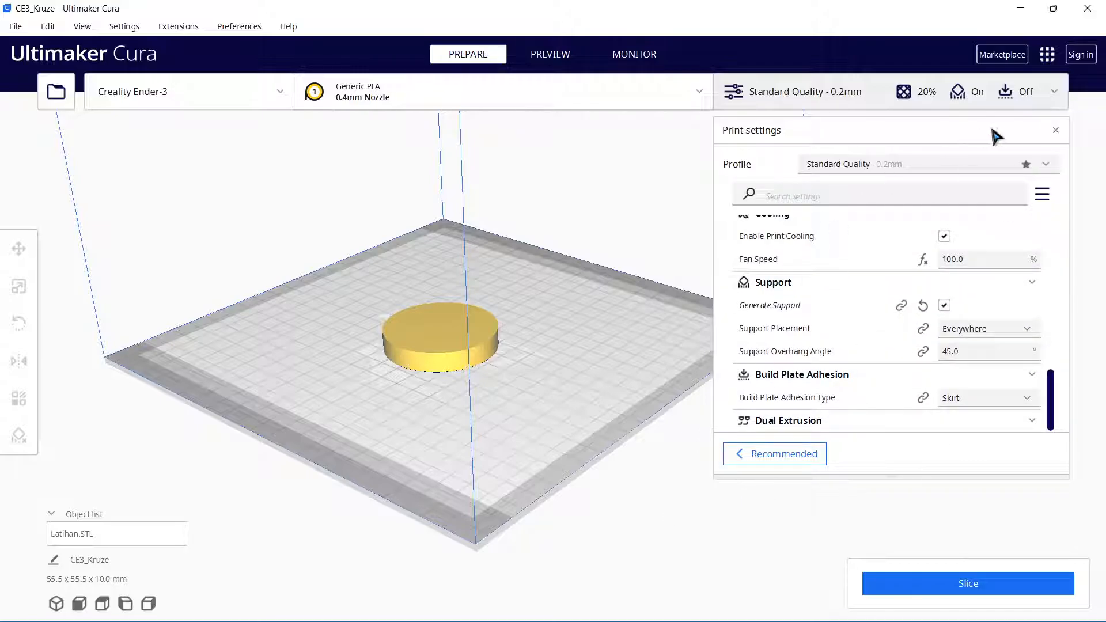
{"action": "left_click", "coordinate": [1055, 130]}
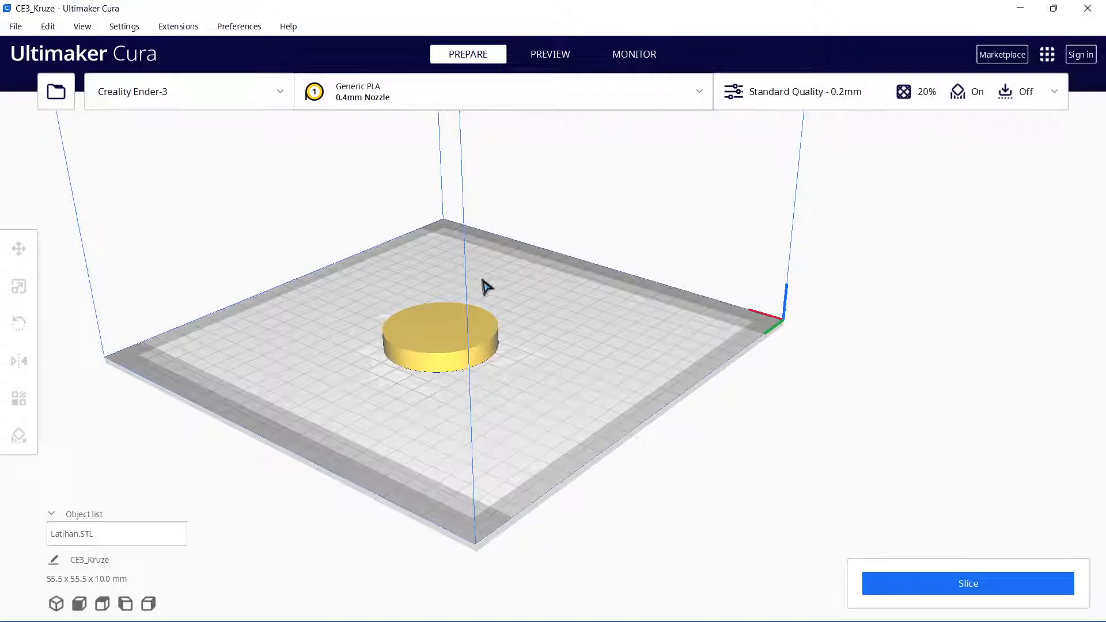
Step: Slice the Latihan.STL disc and inspect its layers in the preview
{"action": "left_click", "coordinate": [952, 580]}
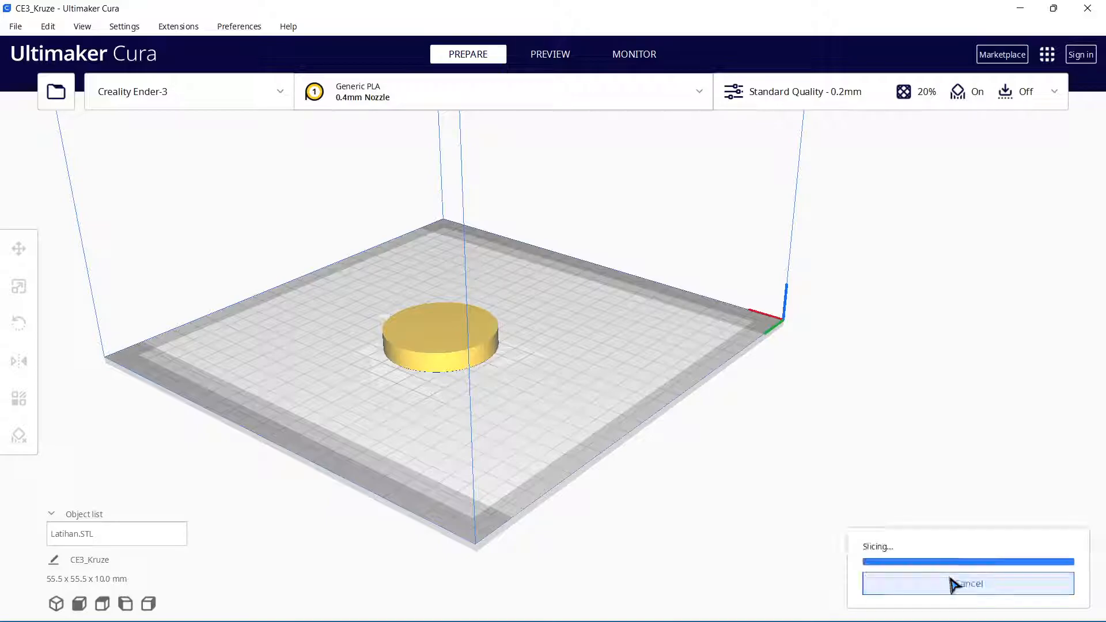
{"action": "right_click_drag", "start_coordinate": [672, 316], "coordinate": [562, 318]}
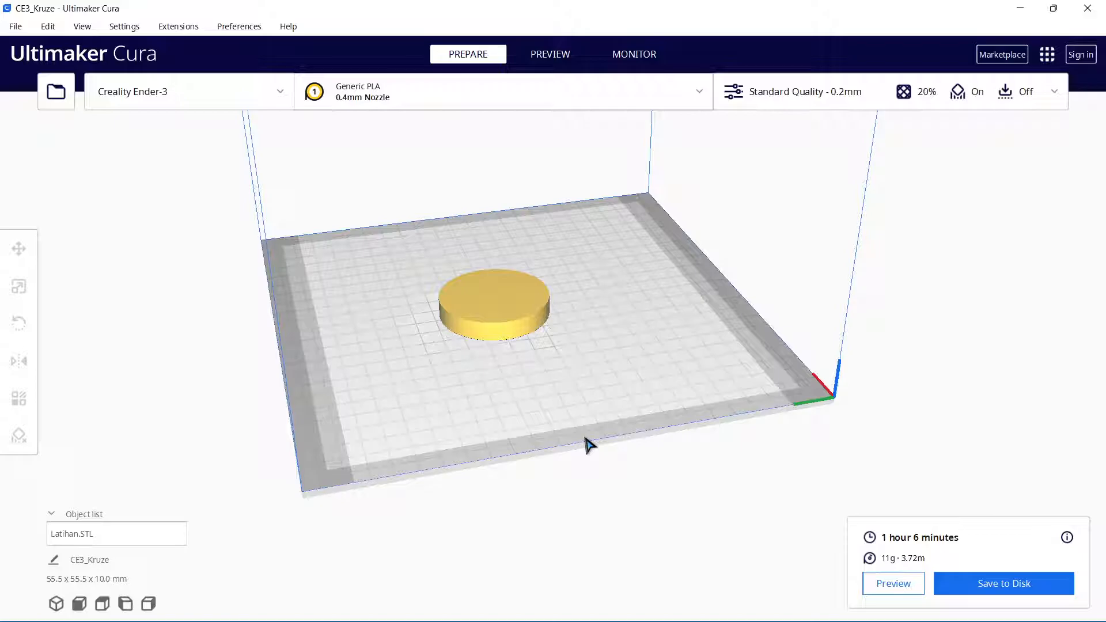
{"action": "middle_click_drag", "start_coordinate": [578, 375], "coordinate": [563, 381]}
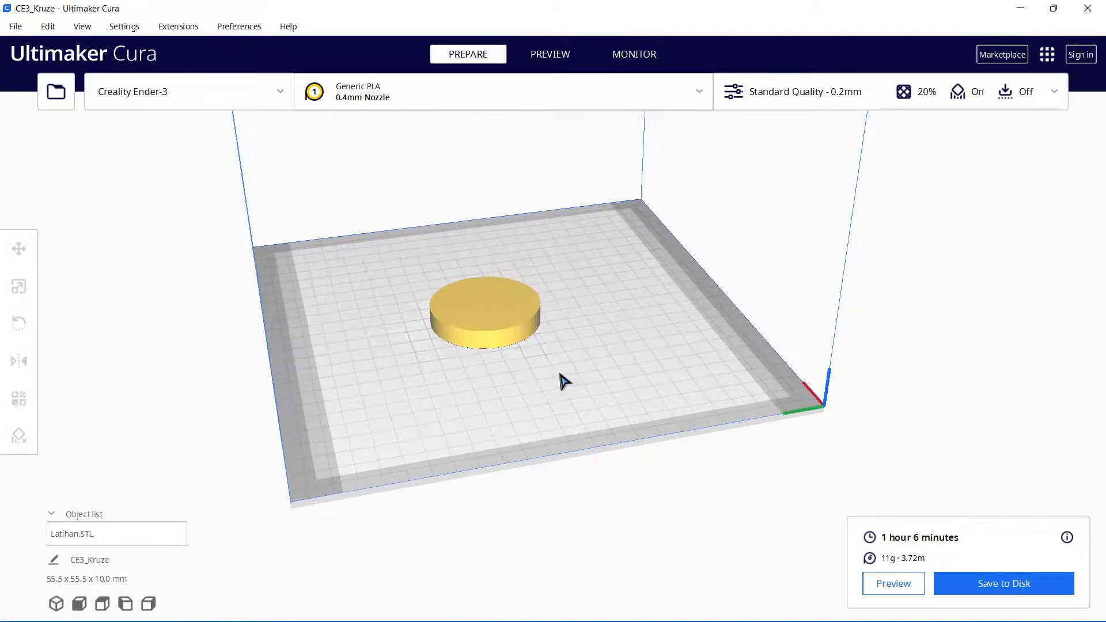
{"action": "left_click", "coordinate": [903, 585]}
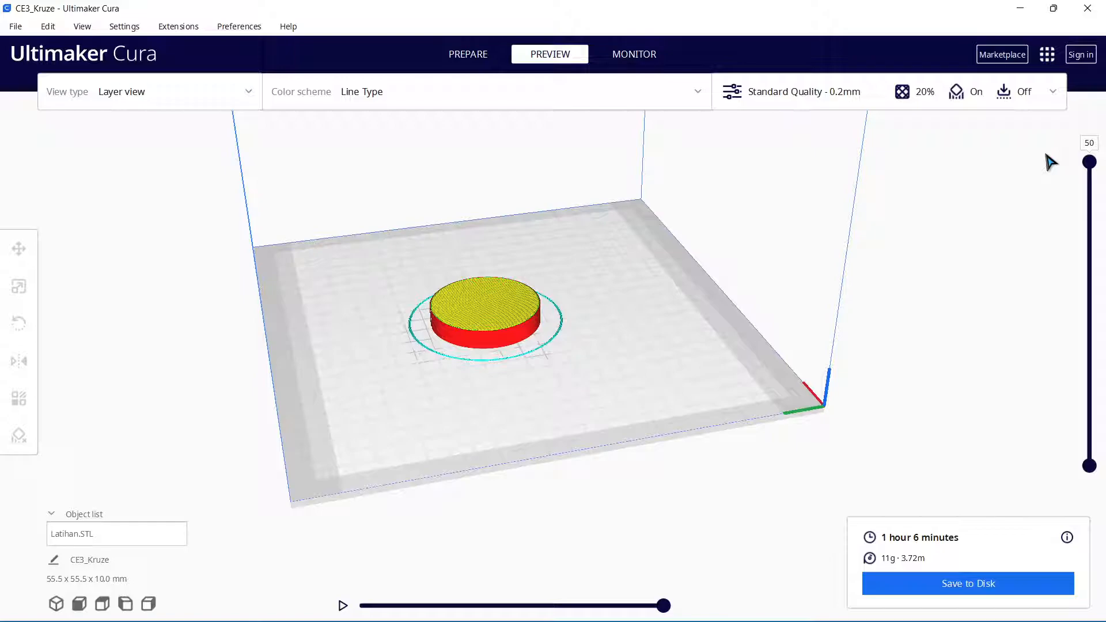
{"action": "mouse_move", "coordinate": [1089, 162]}
{"action": "left_mouse_down"}
{"action": "mouse_move", "coordinate": [1075, 417]}
{"action": "mouse_move", "coordinate": [1085, 488]}
{"action": "mouse_move", "coordinate": [1104, 148]}
{"action": "left_mouse_up"}
{"action": "right_click_drag", "start_coordinate": [836, 222], "coordinate": [746, 264]}
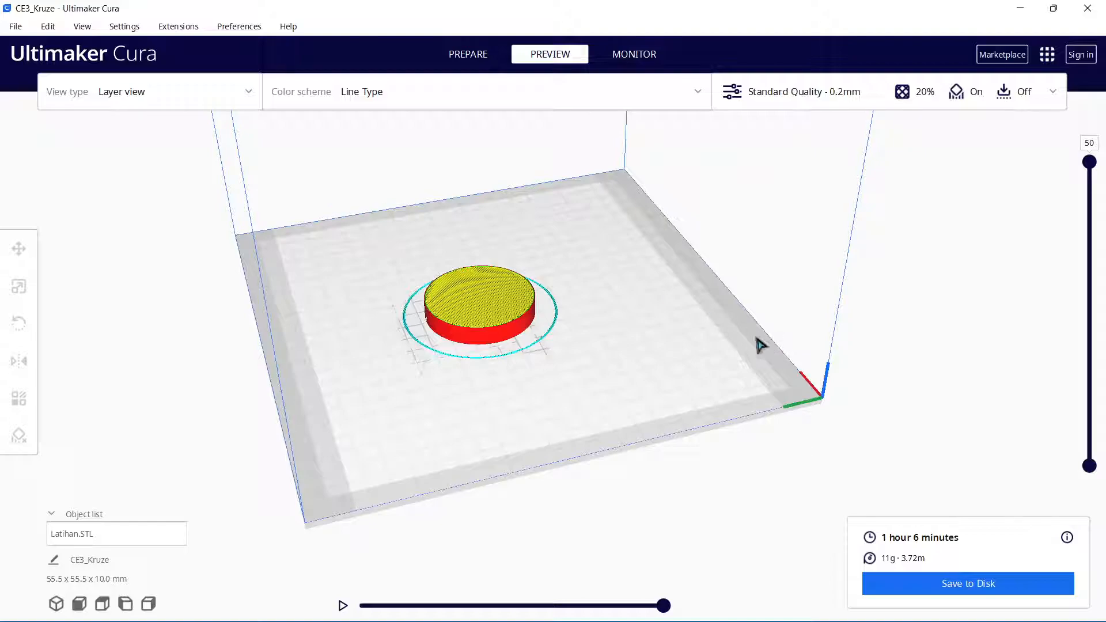
Step: Switch back to SOLIDWORKS and open the Latihan2.SLDPRT part from the 3D Printing folder
{"action": "mouse_move", "coordinate": [789, 609]}
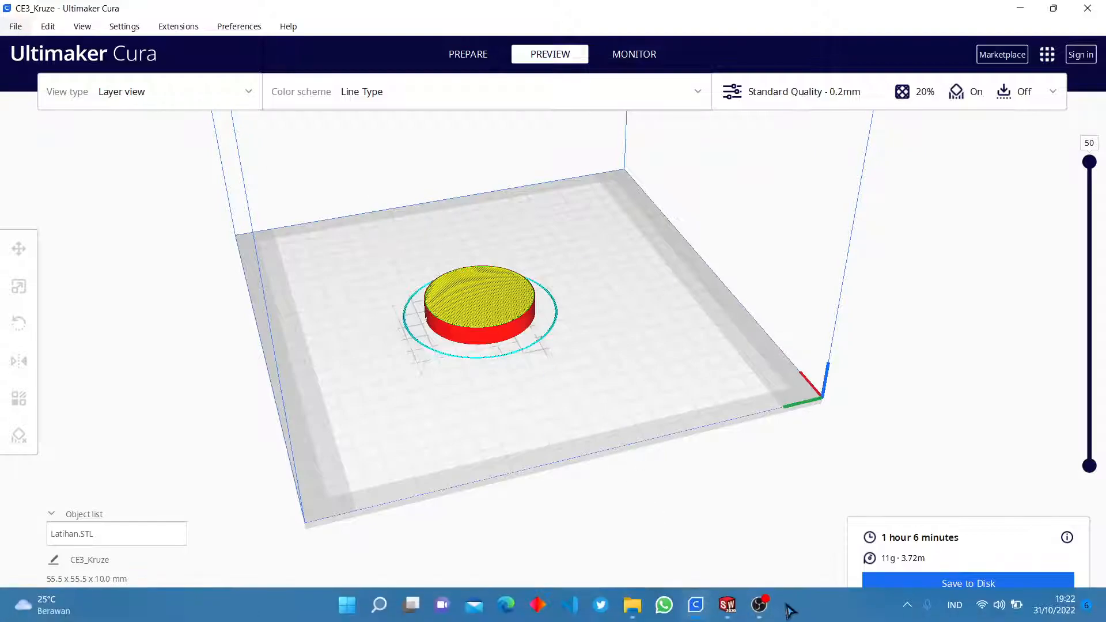
{"action": "mouse_move", "coordinate": [723, 609]}
{"action": "left_click", "coordinate": [661, 538]}
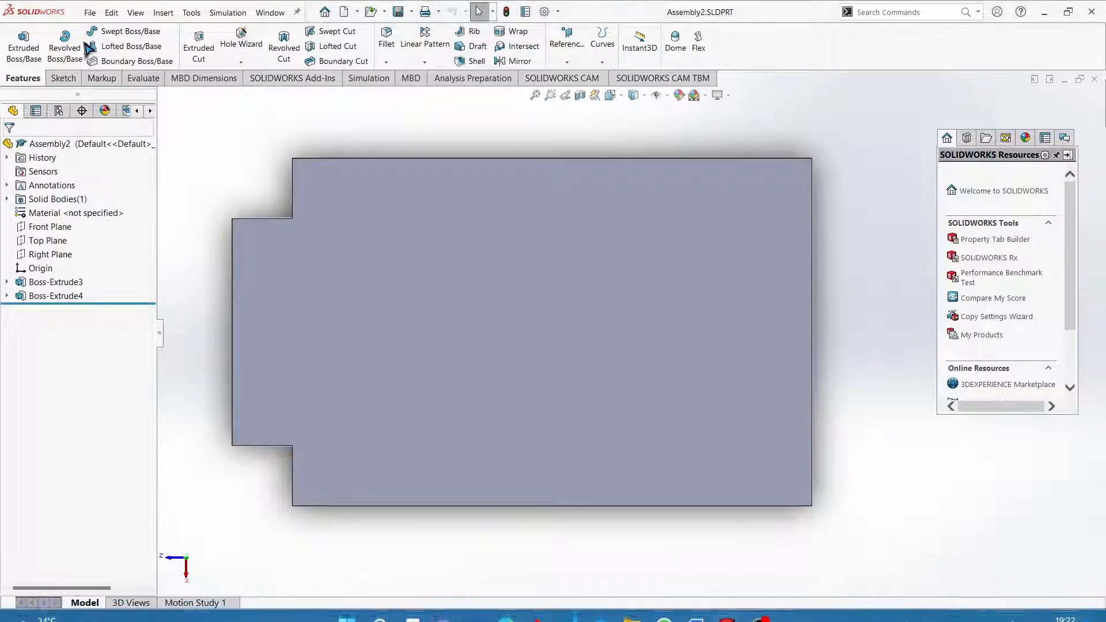
{"action": "left_click", "coordinate": [90, 12]}
{"action": "key", "text": "Escape"}
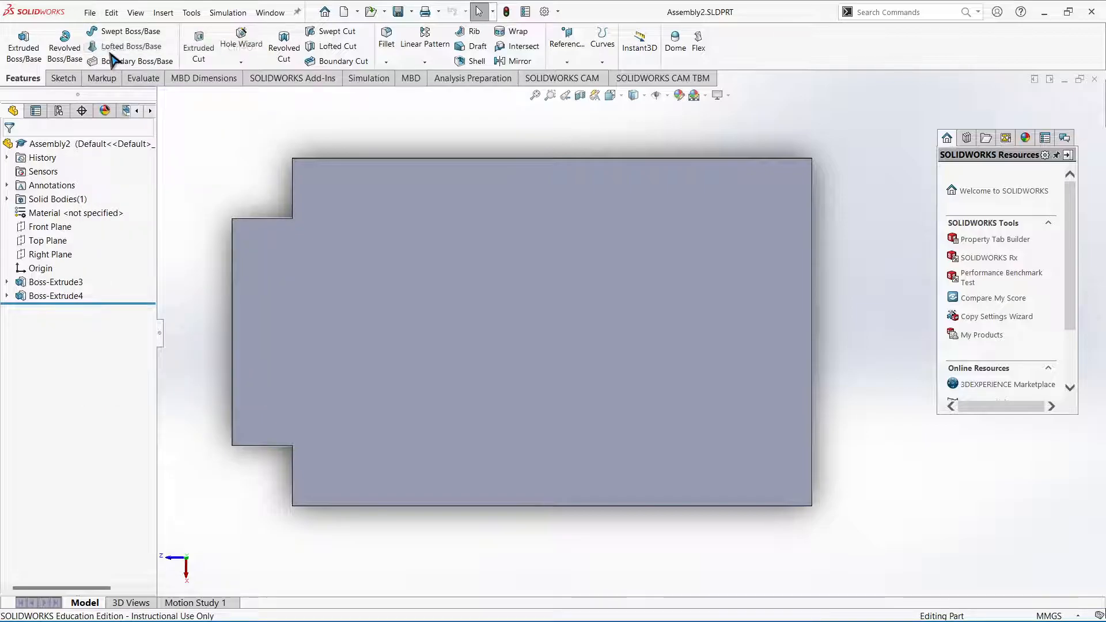
{"action": "key", "text": "ctrl+o"}
{"action": "left_click", "coordinate": [296, 256]}
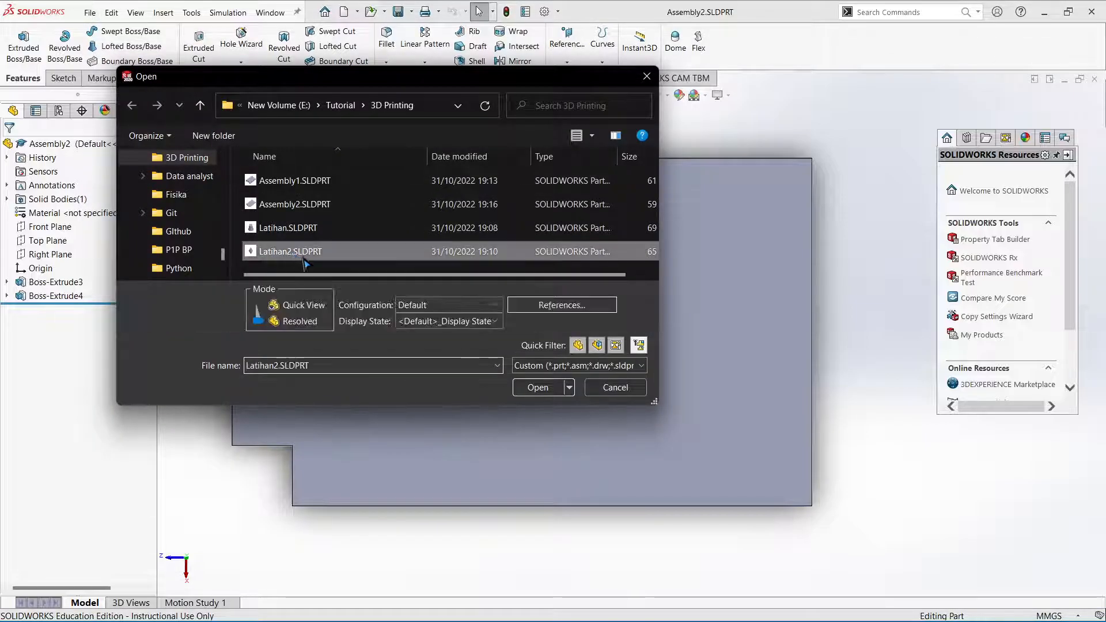
{"action": "left_click", "coordinate": [538, 387]}
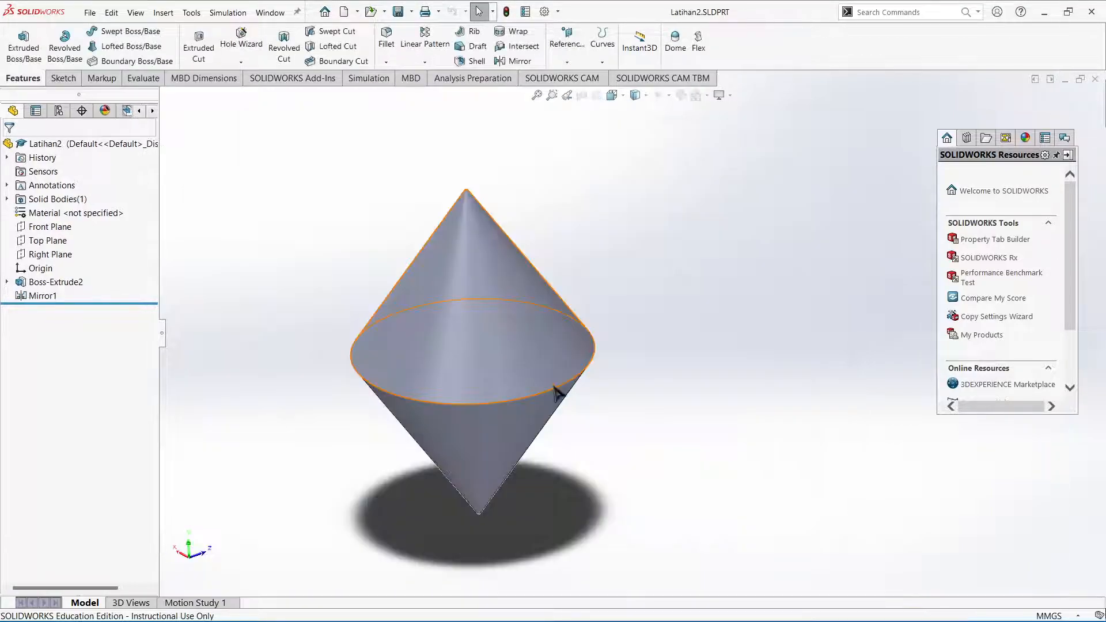
Step: Export the Latihan2 double-cone part in STL format as Latihan2.STL in the 3D Printing folder
{"action": "left_click", "coordinate": [62, 77]}
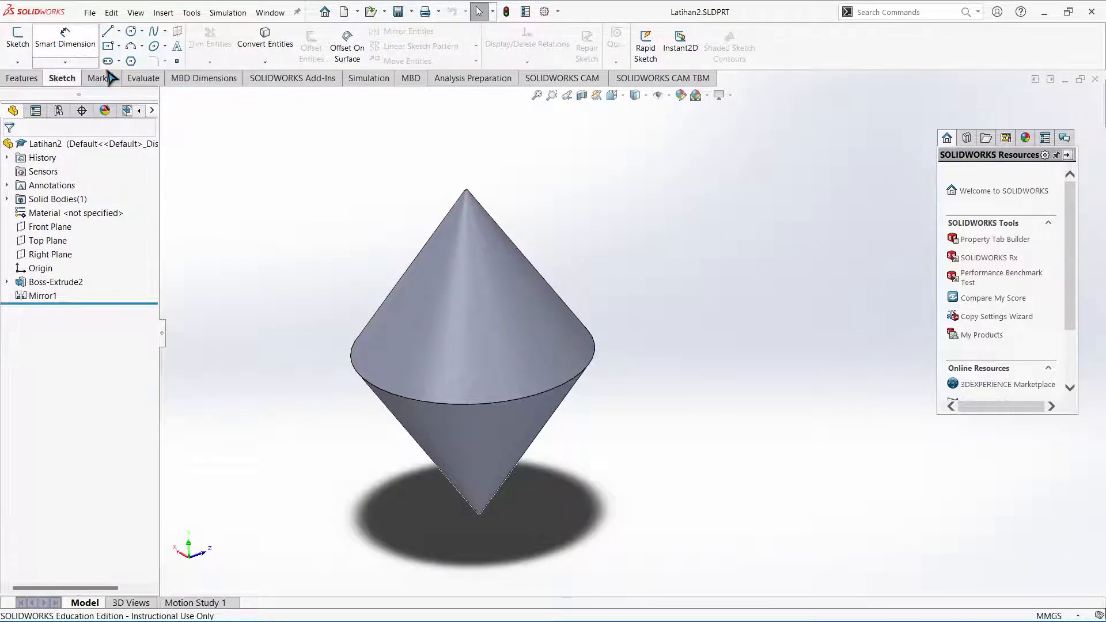
{"action": "left_click", "coordinate": [22, 78]}
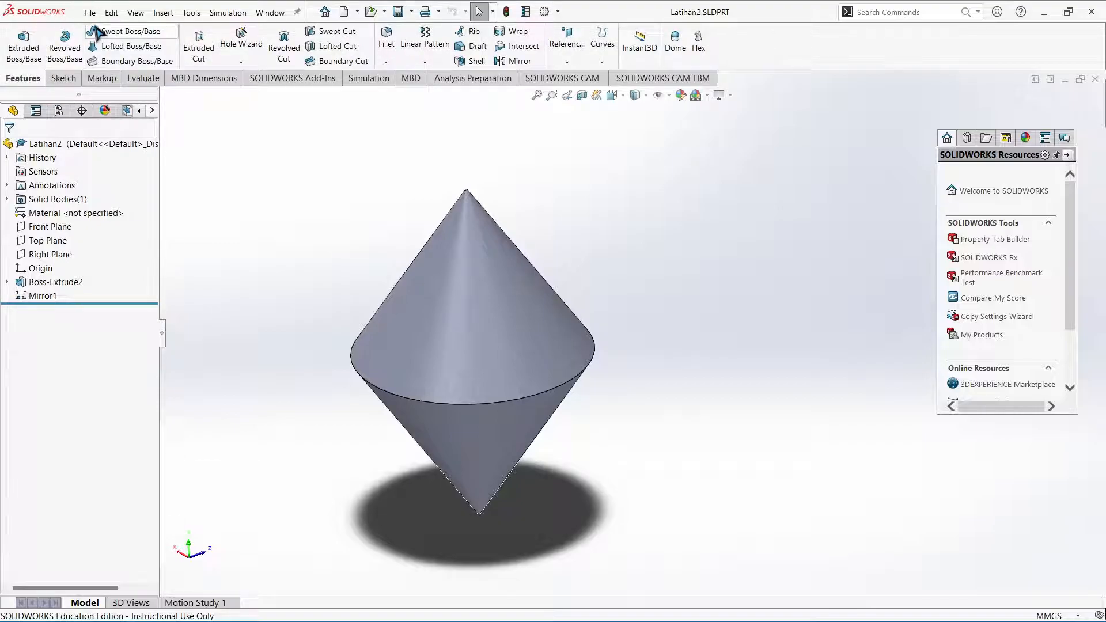
{"action": "left_click", "coordinate": [90, 13]}
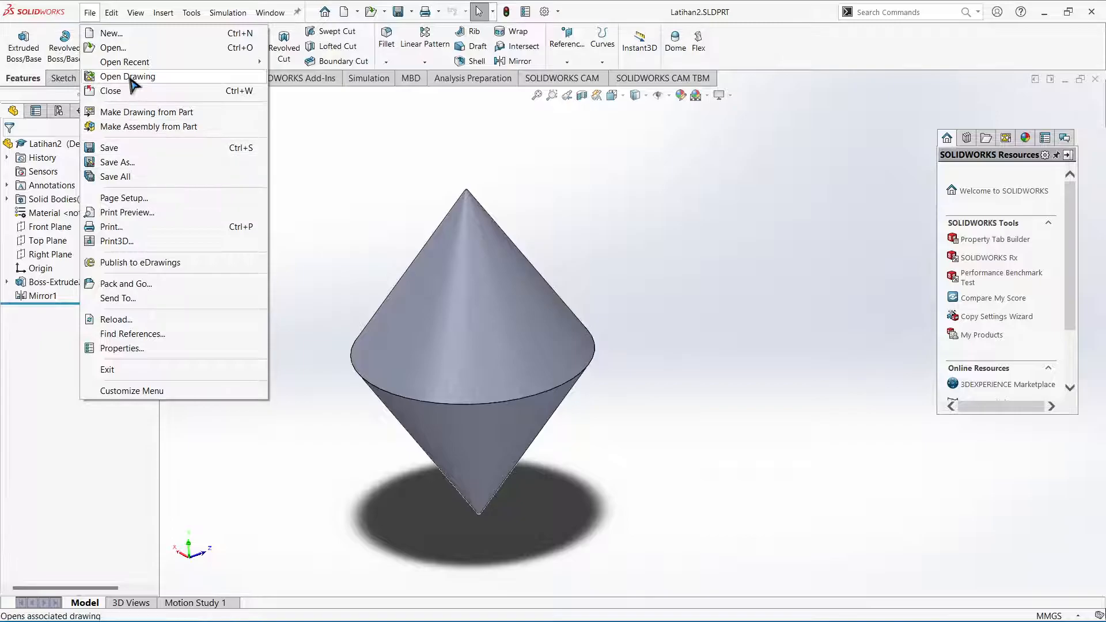
{"action": "left_click", "coordinate": [136, 162]}
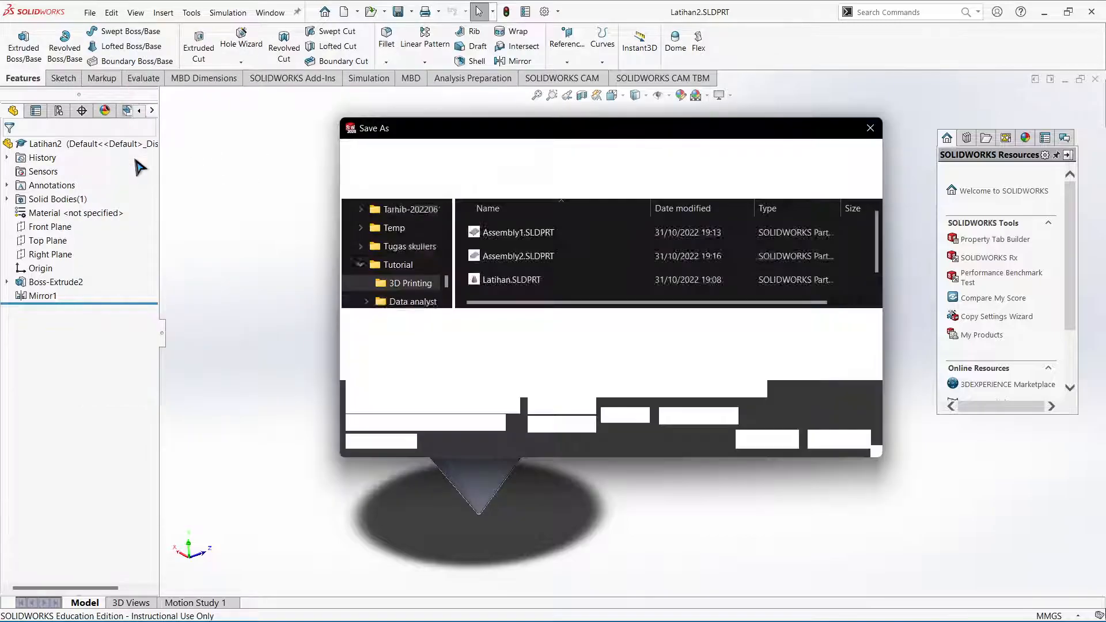
{"action": "left_click", "coordinate": [460, 344]}
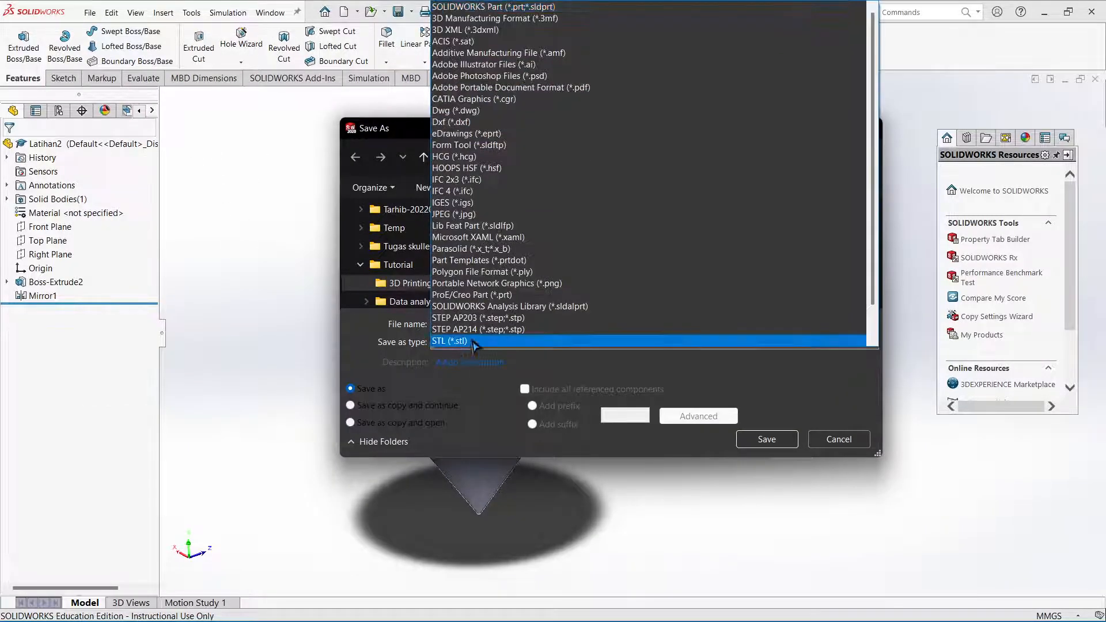
{"action": "left_click", "coordinate": [480, 343]}
{"action": "left_click", "coordinate": [743, 462]}
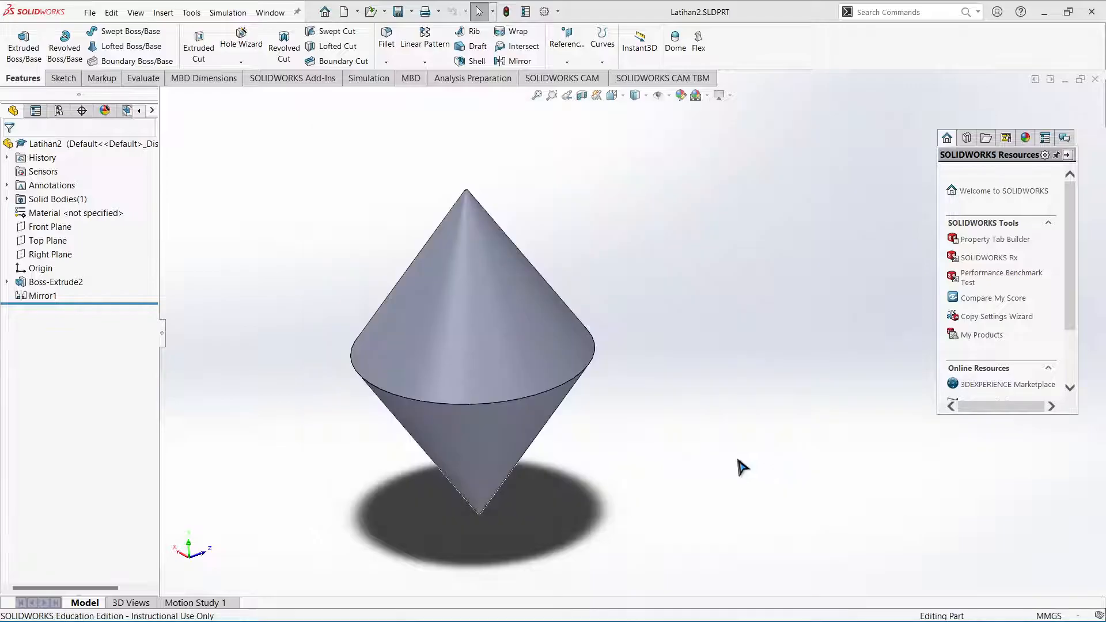
{"action": "left_click", "coordinate": [587, 337]}
Step: Switch to Ultimaker Cura and delete the Latihan.STL disc from the build plate
{"action": "mouse_move", "coordinate": [770, 607]}
{"action": "left_click", "coordinate": [695, 606]}
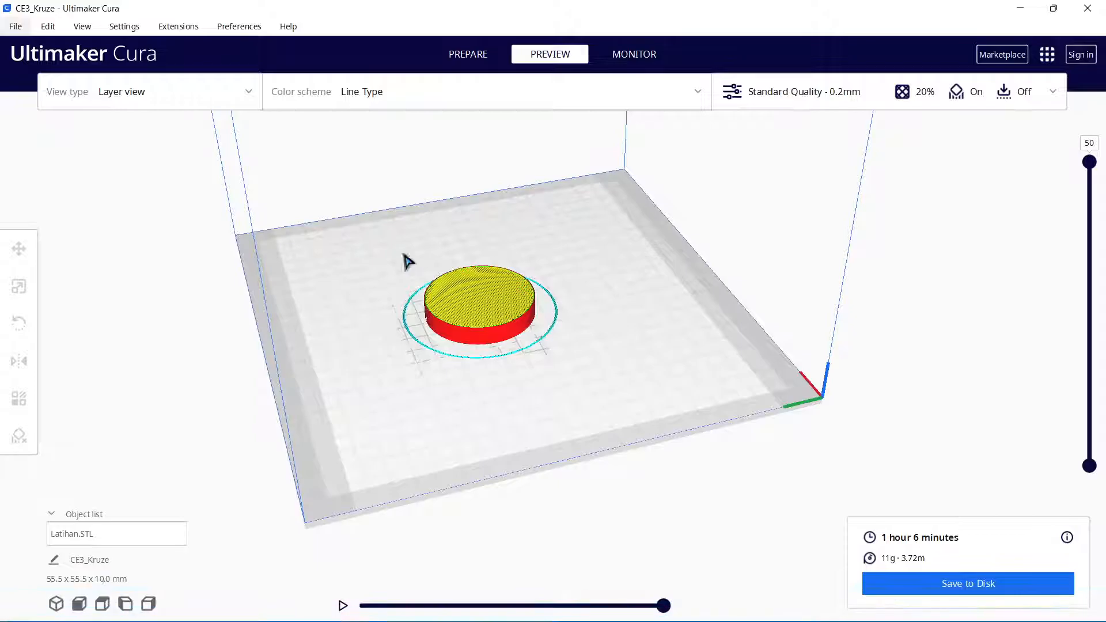
{"action": "left_click", "coordinate": [109, 531]}
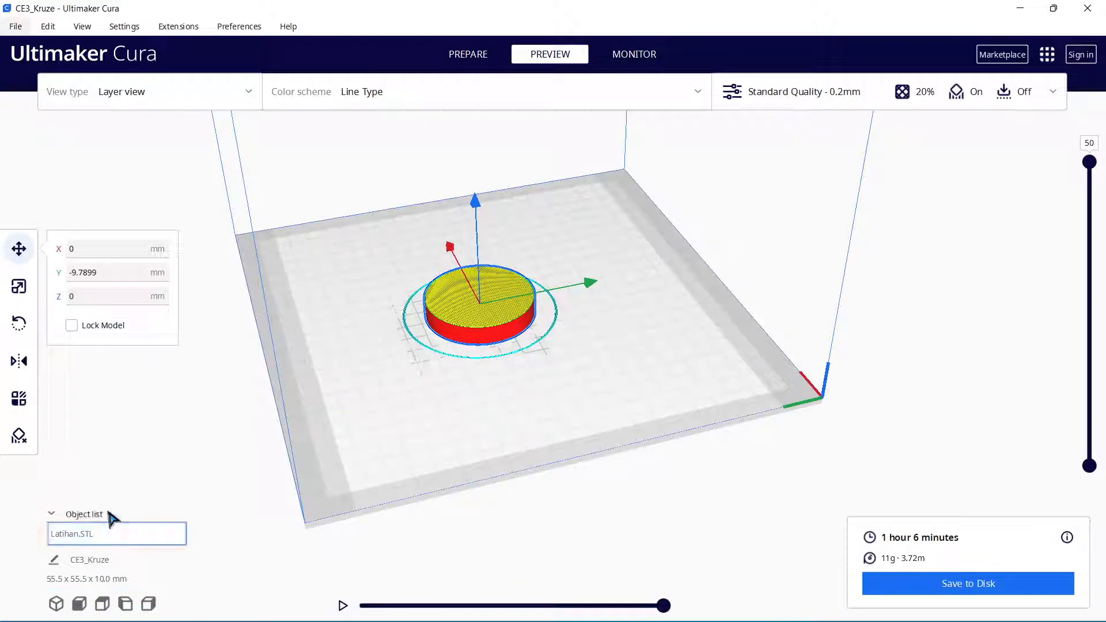
{"action": "key", "text": "Delete"}
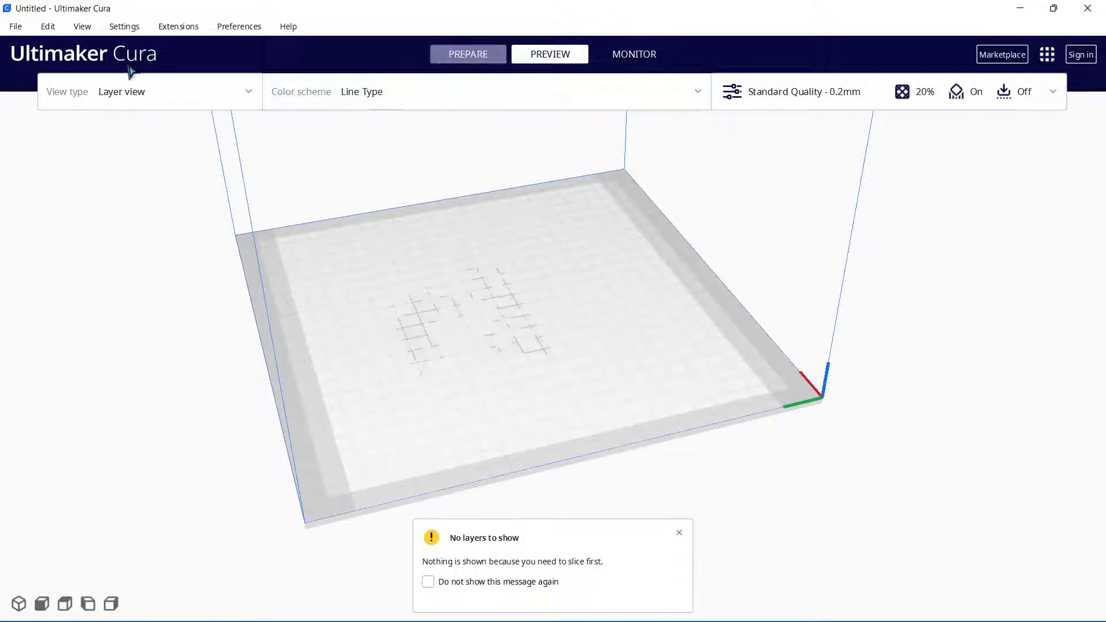
Step: Load Latihan2.STL from the 3D Printing folder onto the build plate and select the model
{"action": "left_click", "coordinate": [22, 28]}
{"action": "left_click", "coordinate": [26, 68]}
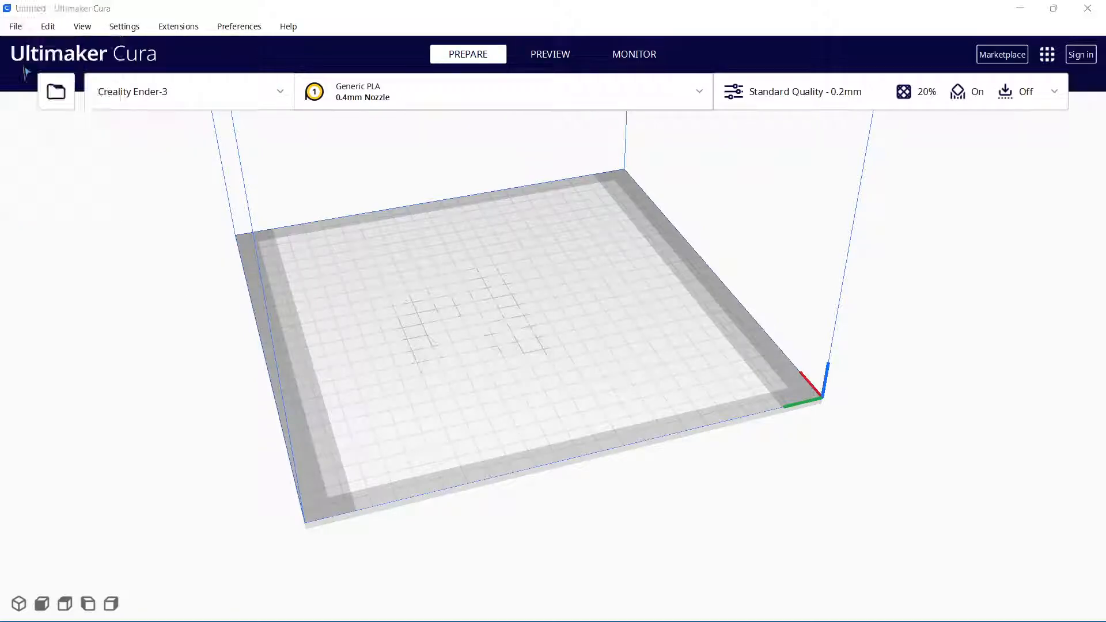
{"action": "left_click", "coordinate": [171, 179]}
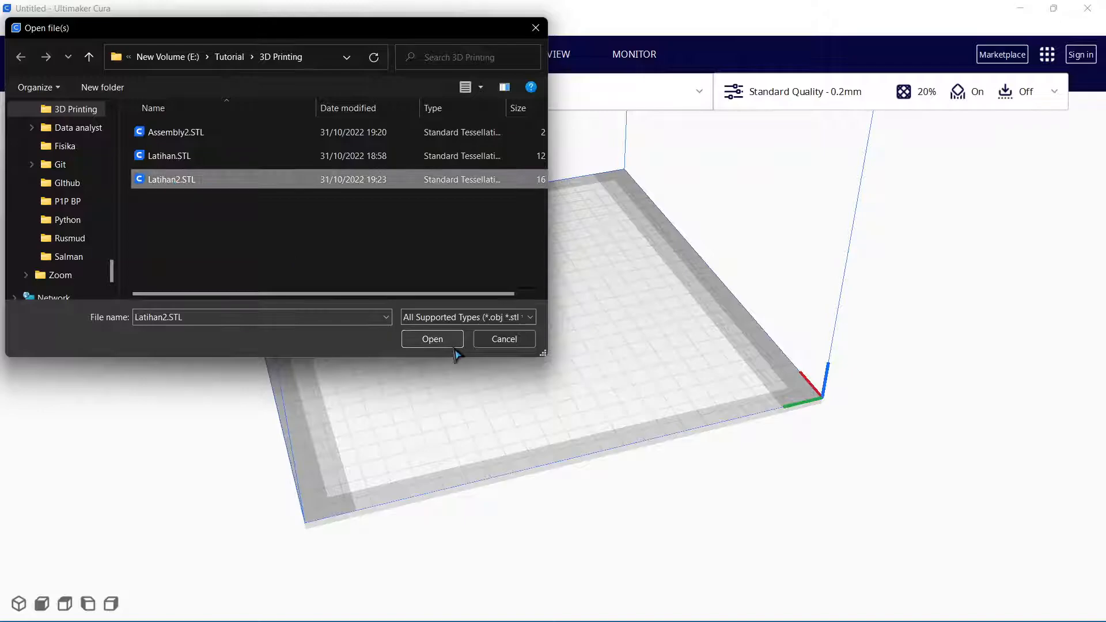
{"action": "left_click", "coordinate": [453, 345]}
{"action": "right_click_drag", "start_coordinate": [402, 299], "coordinate": [633, 346]}
{"action": "left_click", "coordinate": [582, 340]}
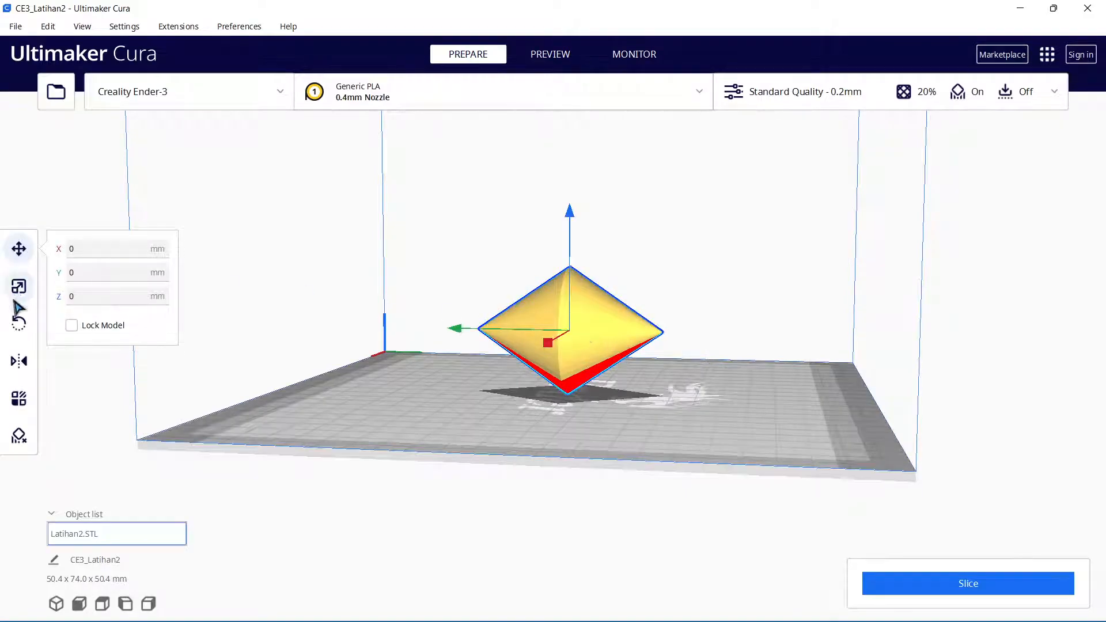
Step: Rotate the Latihan2.STL double cone about its horizontal axis so it stands upright on one tip, and deselect it
{"action": "left_click", "coordinate": [19, 323]}
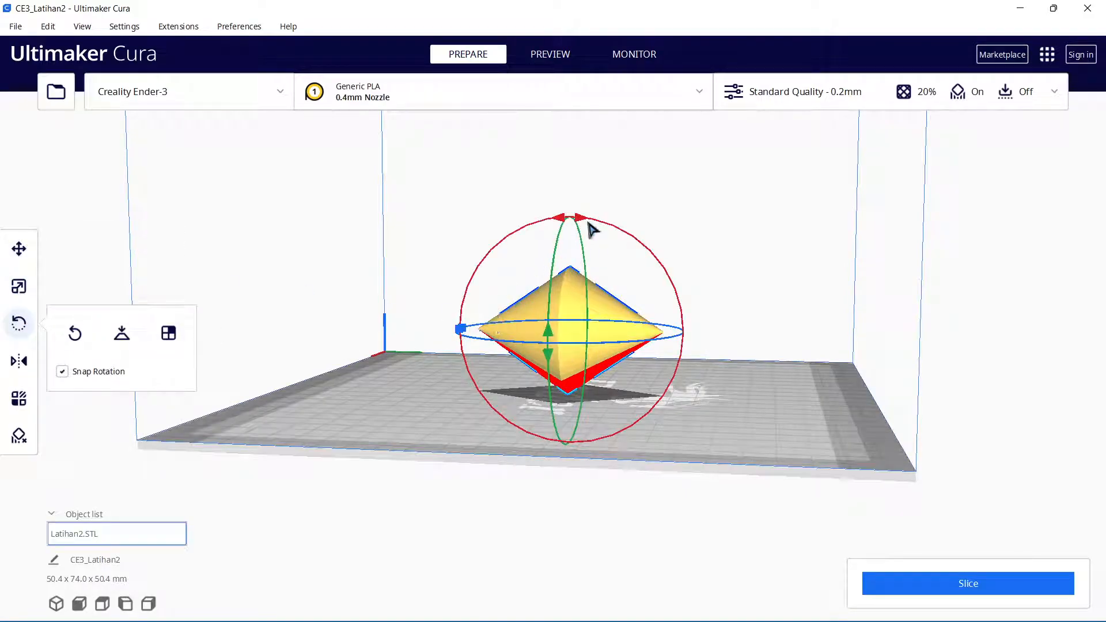
{"action": "left_click_drag", "start_coordinate": [563, 224], "coordinate": [506, 346]}
{"action": "left_click", "coordinate": [754, 443]}
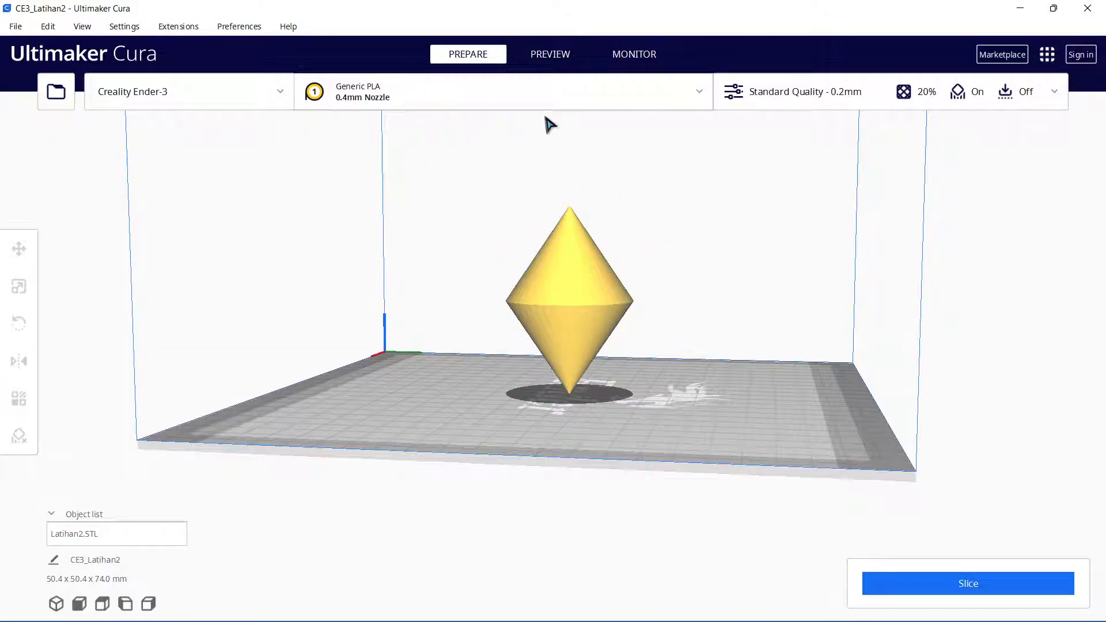
Step: Slice the upright double cone and show its layer preview
{"action": "left_click", "coordinate": [929, 583]}
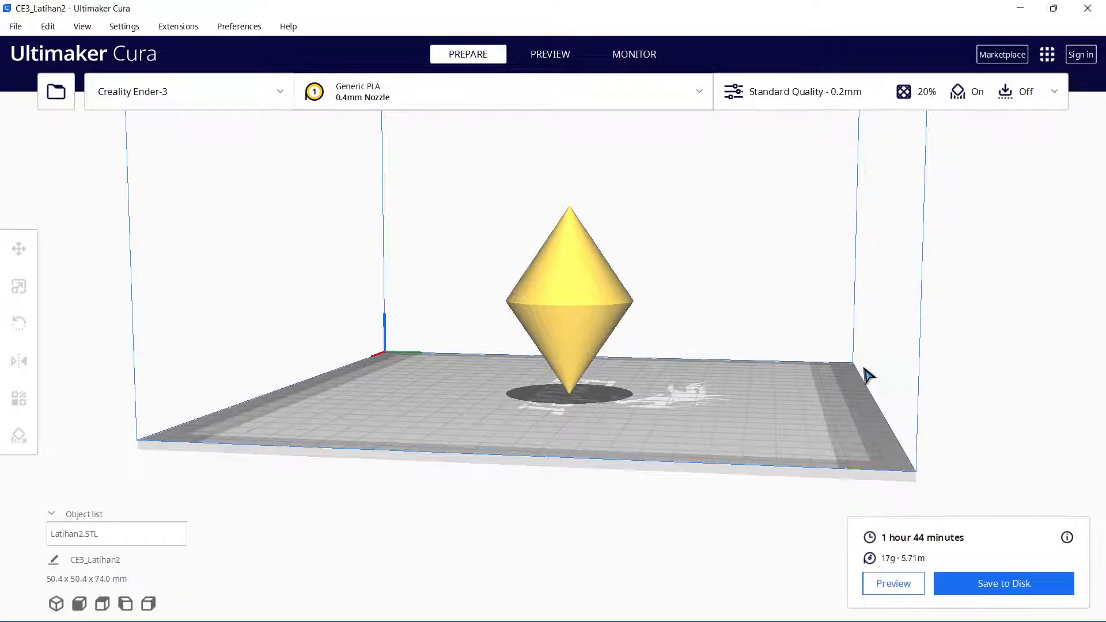
{"action": "right_click_drag", "start_coordinate": [858, 347], "coordinate": [838, 417]}
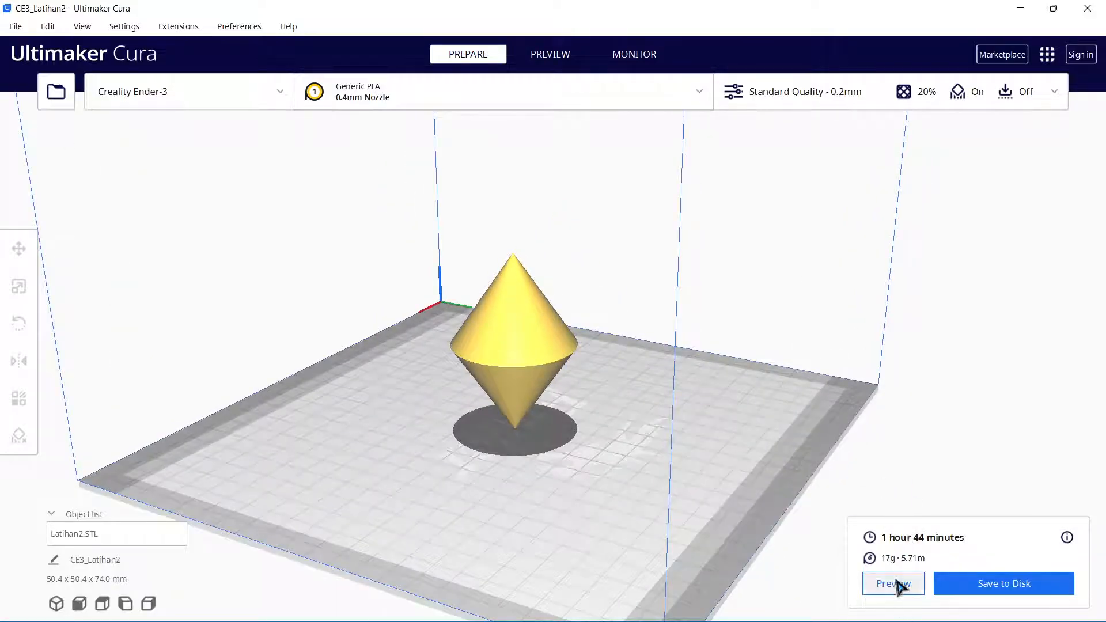
{"action": "left_click", "coordinate": [871, 583]}
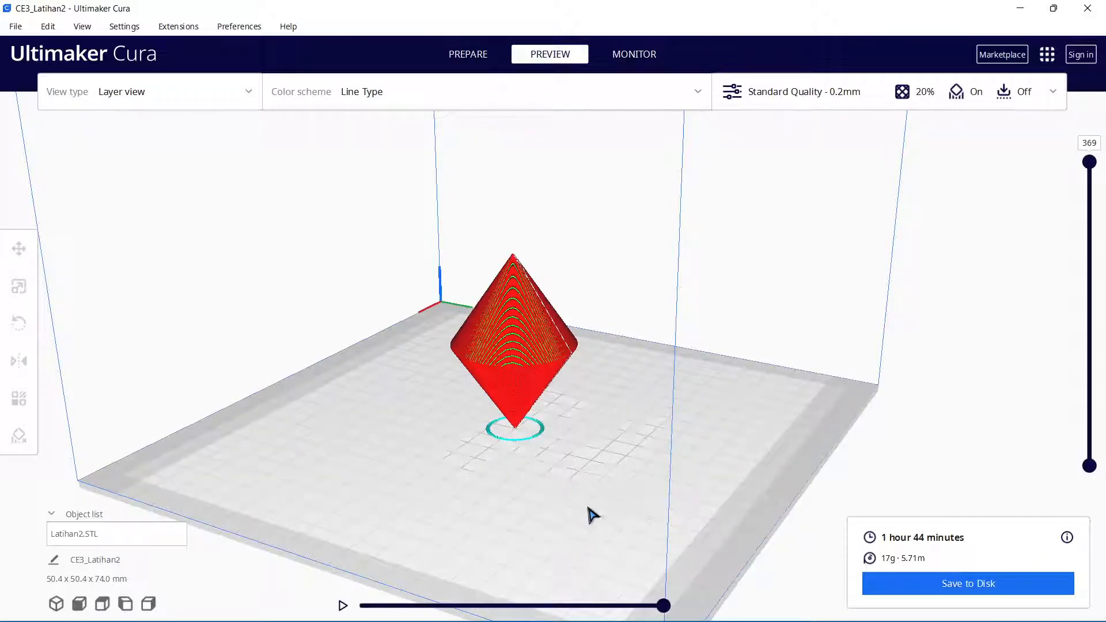
Step: Examine the custom print settings for material, speed, cooling, support and build plate adhesion, including the adhesion type options
{"action": "left_click", "coordinate": [862, 99]}
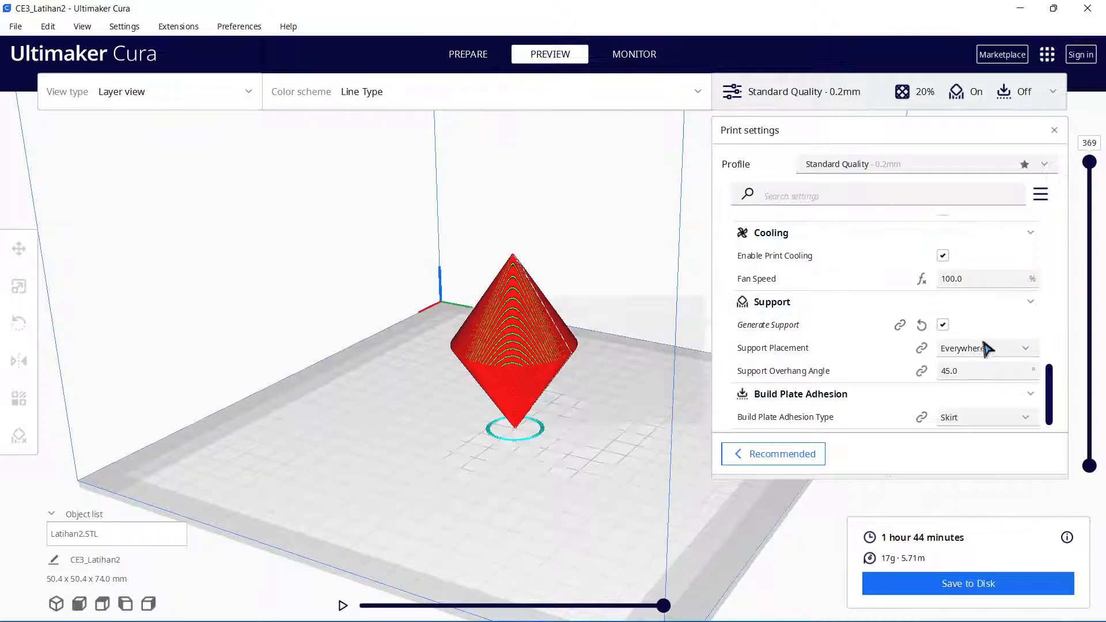
{"action": "scroll", "coordinate": [987, 334], "scroll_direction": "down", "scroll_amount": 1}
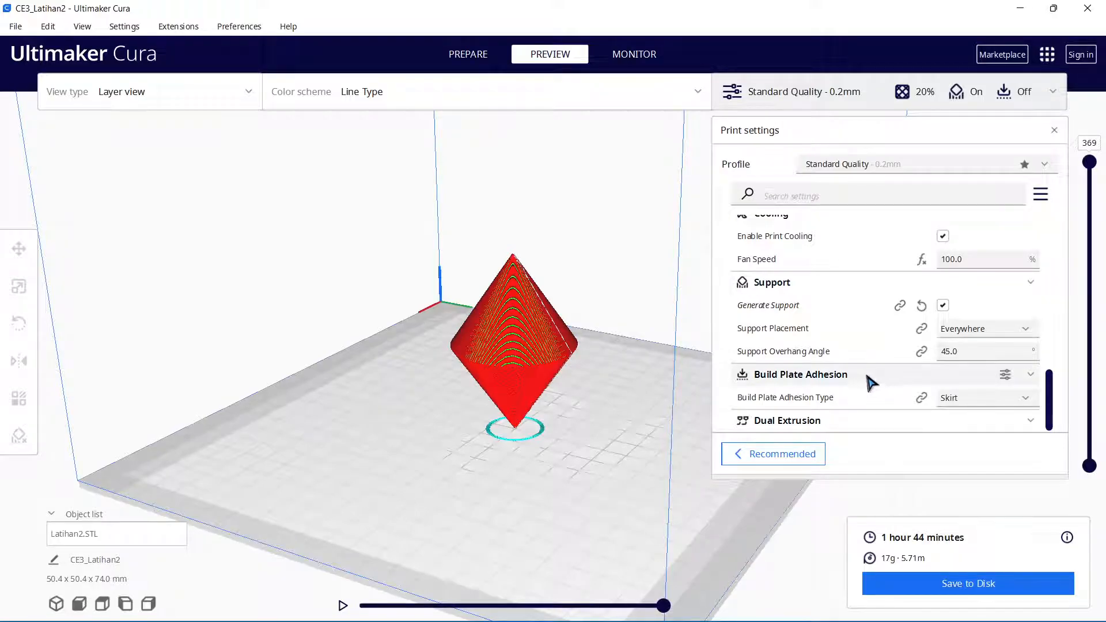
{"action": "mouse_move", "coordinate": [945, 358]}
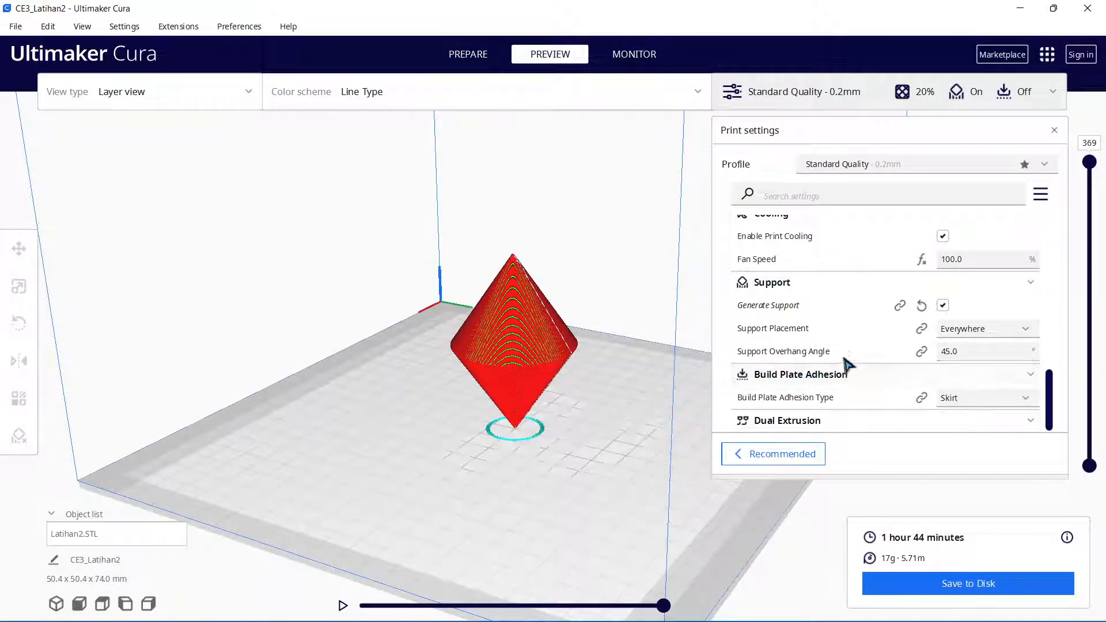
{"action": "mouse_move", "coordinate": [959, 404]}
{"action": "left_click", "coordinate": [962, 398]}
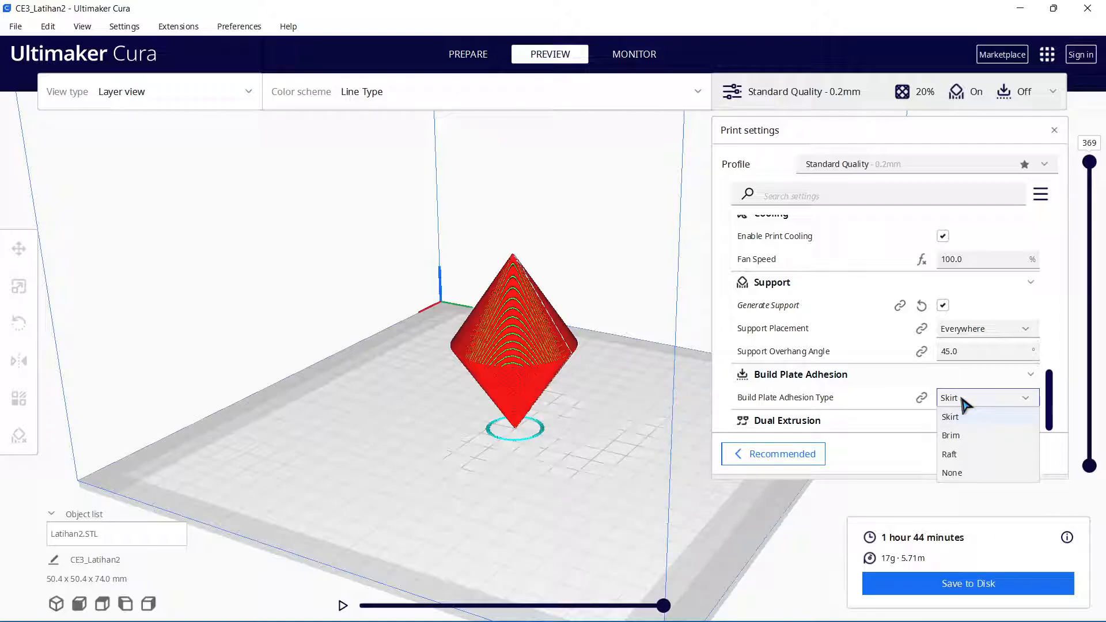
{"action": "left_click", "coordinate": [963, 401]}
{"action": "scroll", "coordinate": [864, 360], "scroll_direction": "up", "scroll_amount": 3}
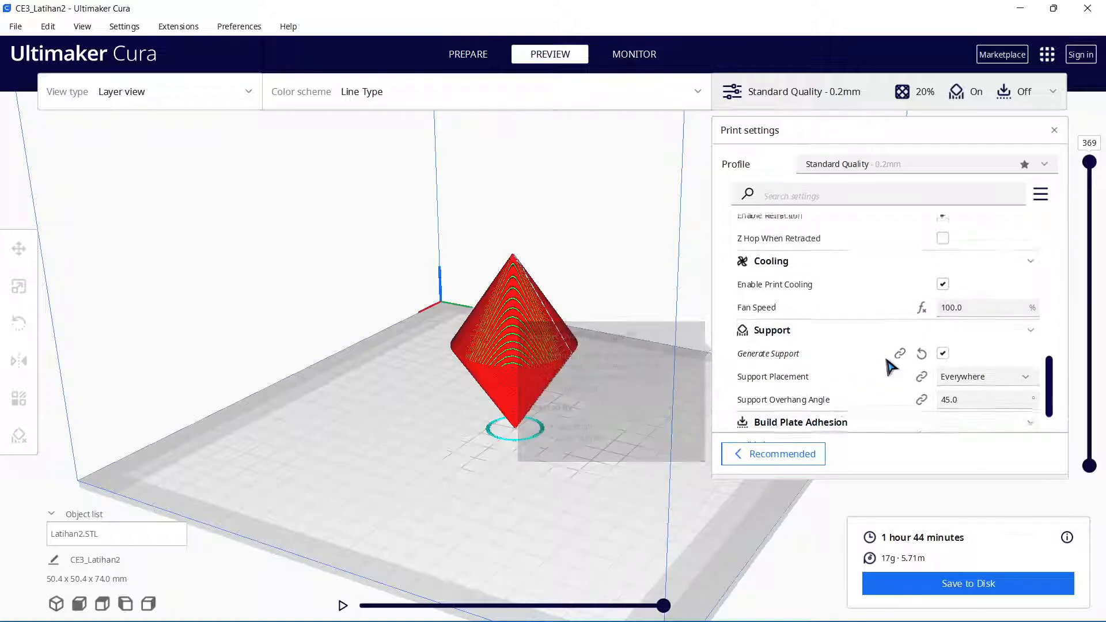
{"action": "scroll", "coordinate": [885, 359], "scroll_direction": "up", "scroll_amount": 6}
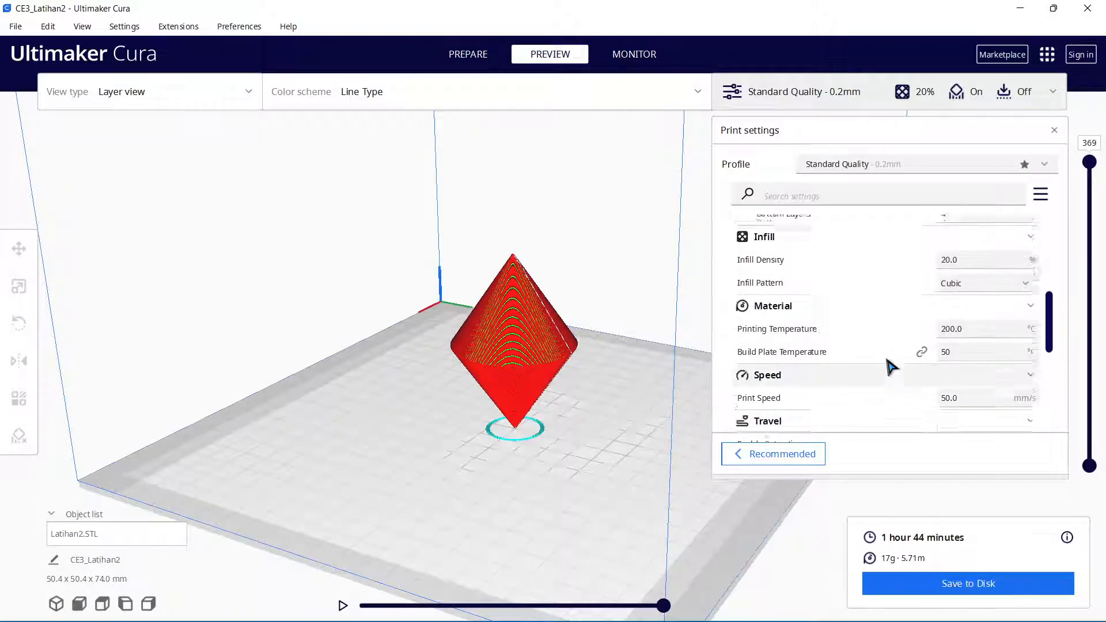
{"action": "scroll", "coordinate": [890, 367], "scroll_direction": "up", "scroll_amount": 3}
{"action": "scroll", "coordinate": [893, 369], "scroll_direction": "down", "scroll_amount": 1}
{"action": "scroll", "coordinate": [891, 368], "scroll_direction": "down", "scroll_amount": 6}
{"action": "scroll", "coordinate": [892, 369], "scroll_direction": "up", "scroll_amount": 3}
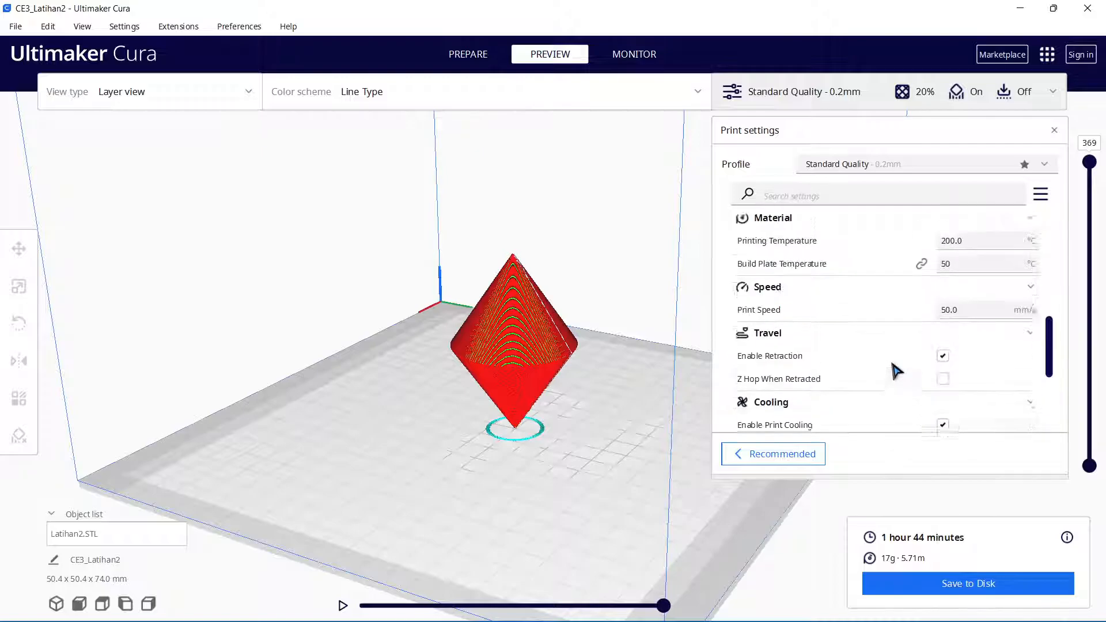
{"action": "scroll", "coordinate": [892, 363], "scroll_direction": "down", "scroll_amount": 5}
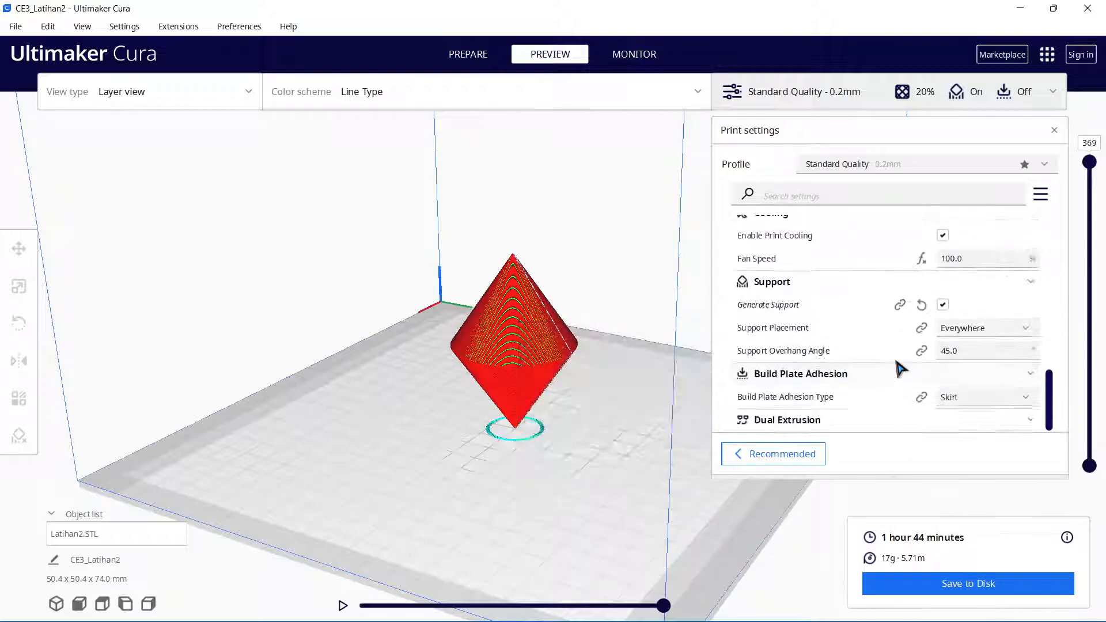
{"action": "right_click_drag", "start_coordinate": [569, 409], "coordinate": [428, 431]}
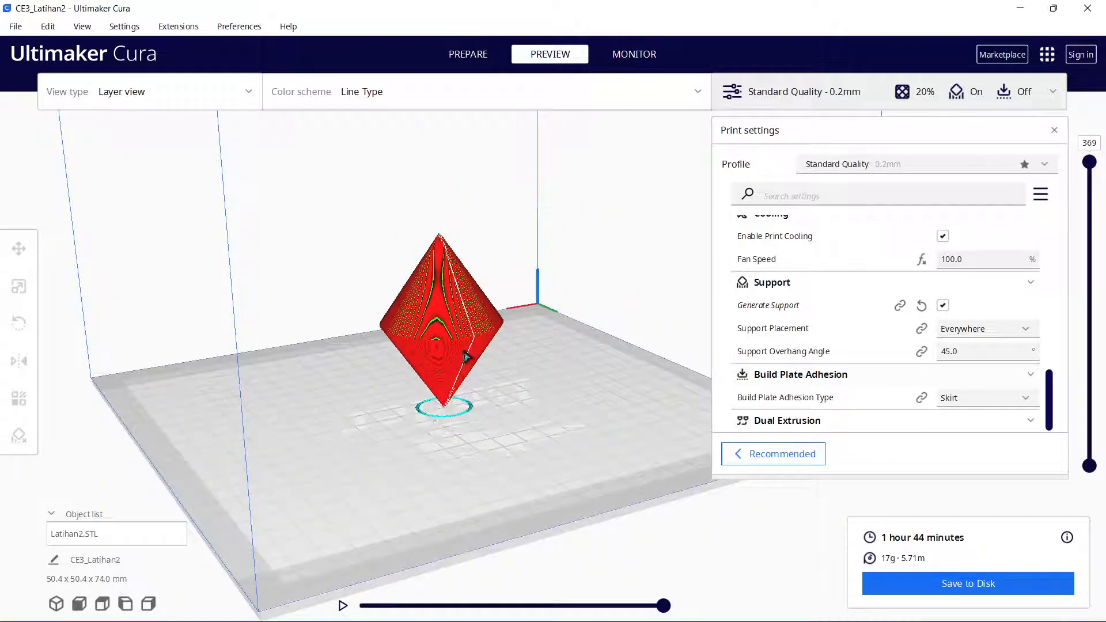
{"action": "mouse_move", "coordinate": [863, 408]}
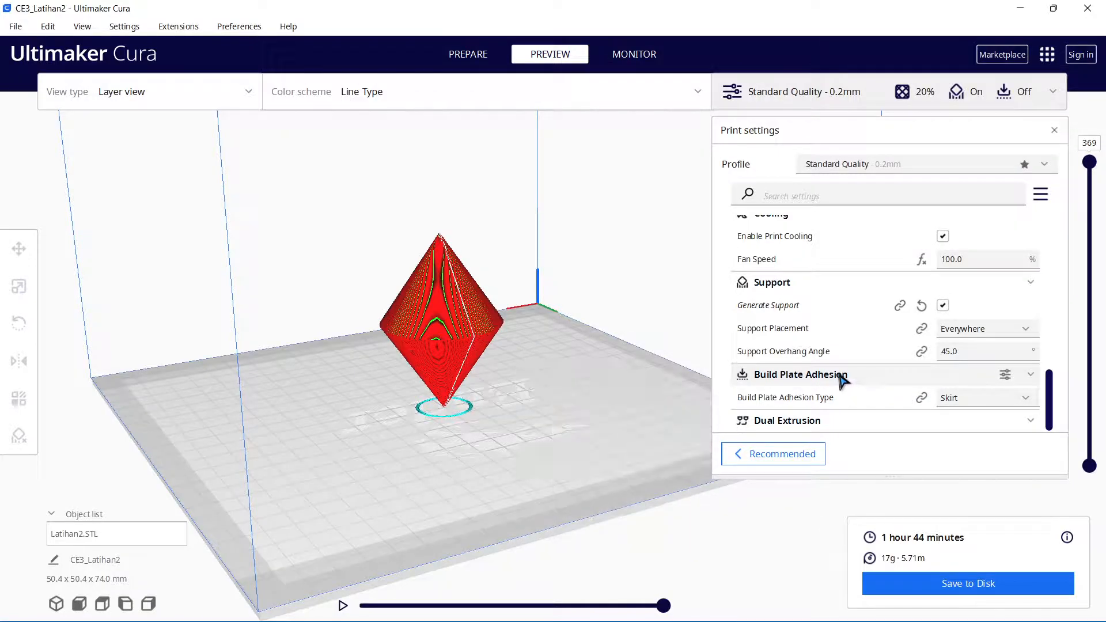
{"action": "scroll", "coordinate": [843, 379], "scroll_direction": "up", "scroll_amount": 1}
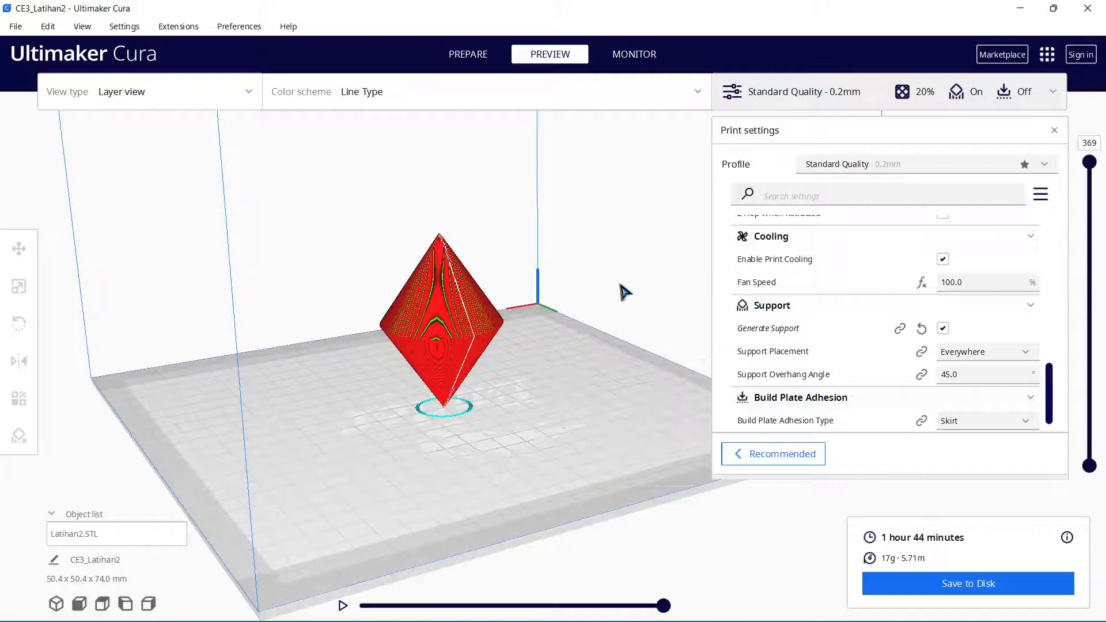
{"action": "left_click", "coordinate": [1005, 400]}
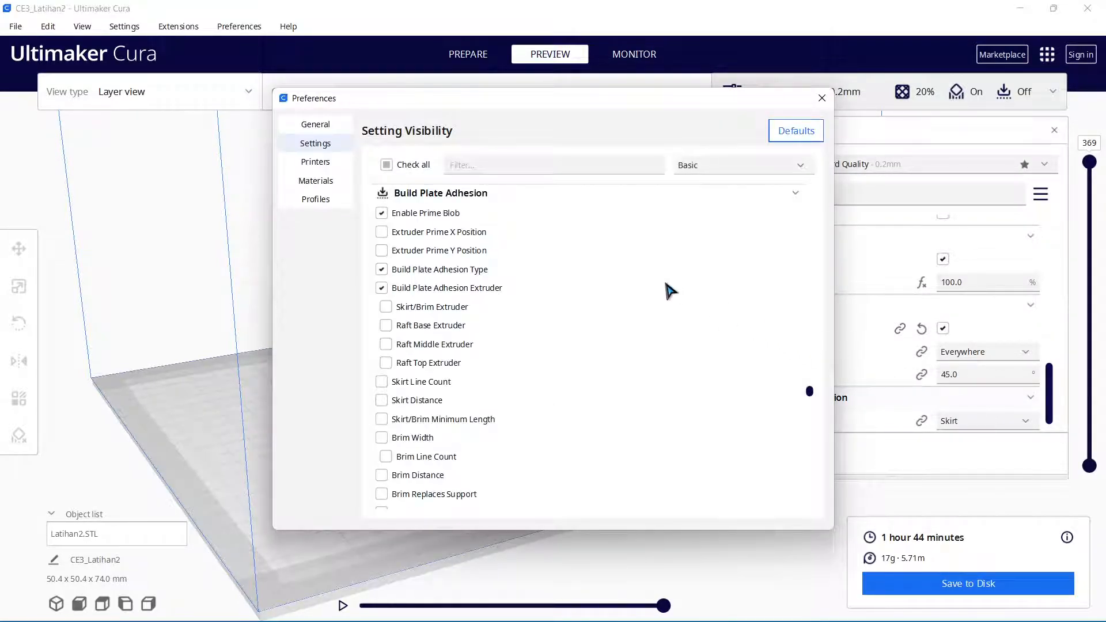
{"action": "left_click", "coordinate": [822, 98]}
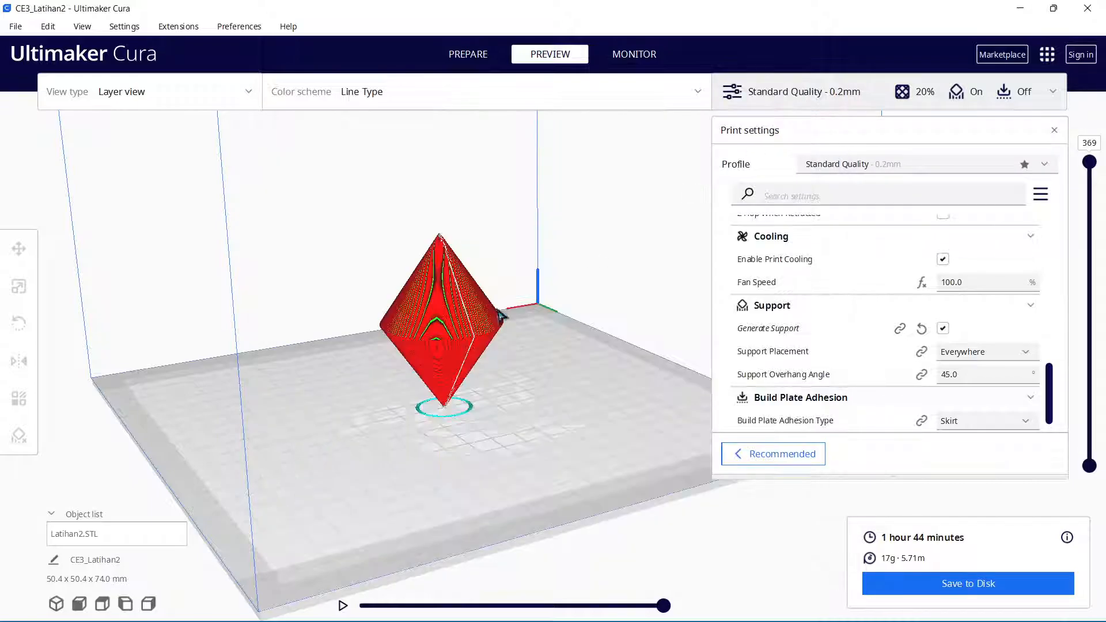
Step: Set the Support Overhang Angle to 10° and slice the model again
{"action": "left_click", "coordinate": [974, 378]}
{"action": "left_click_drag", "start_coordinate": [973, 379], "coordinate": [929, 376]}
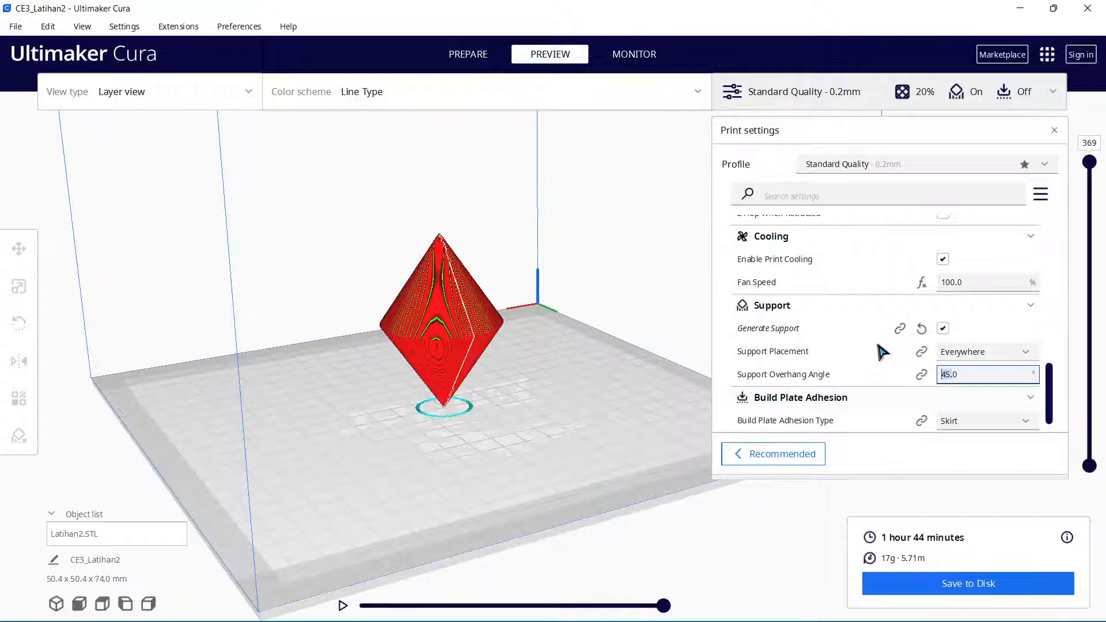
{"action": "type", "text": "0"}
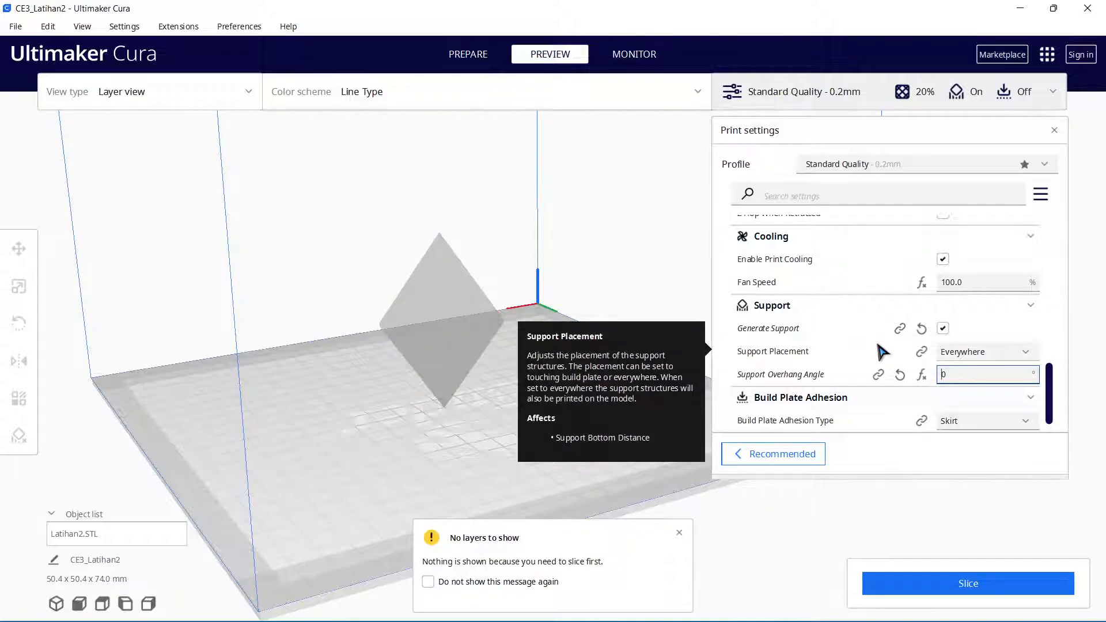
{"action": "left_click", "coordinate": [897, 582]}
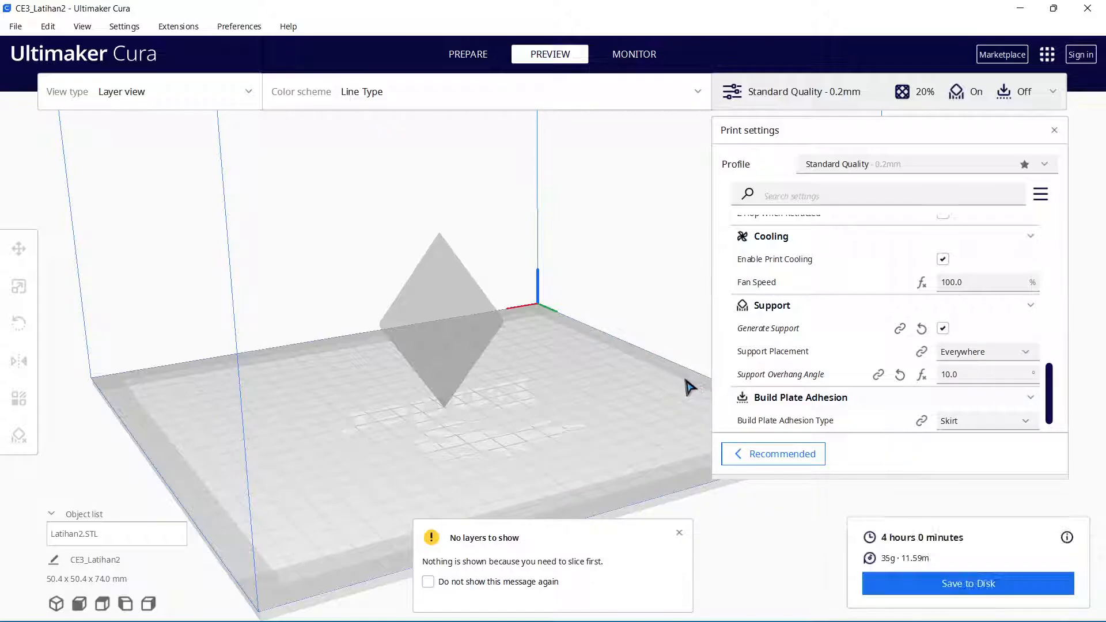
Step: Inspect the support structure around the lower cone in the layer preview from several angles
{"action": "right_click_drag", "start_coordinate": [638, 418], "coordinate": [592, 348]}
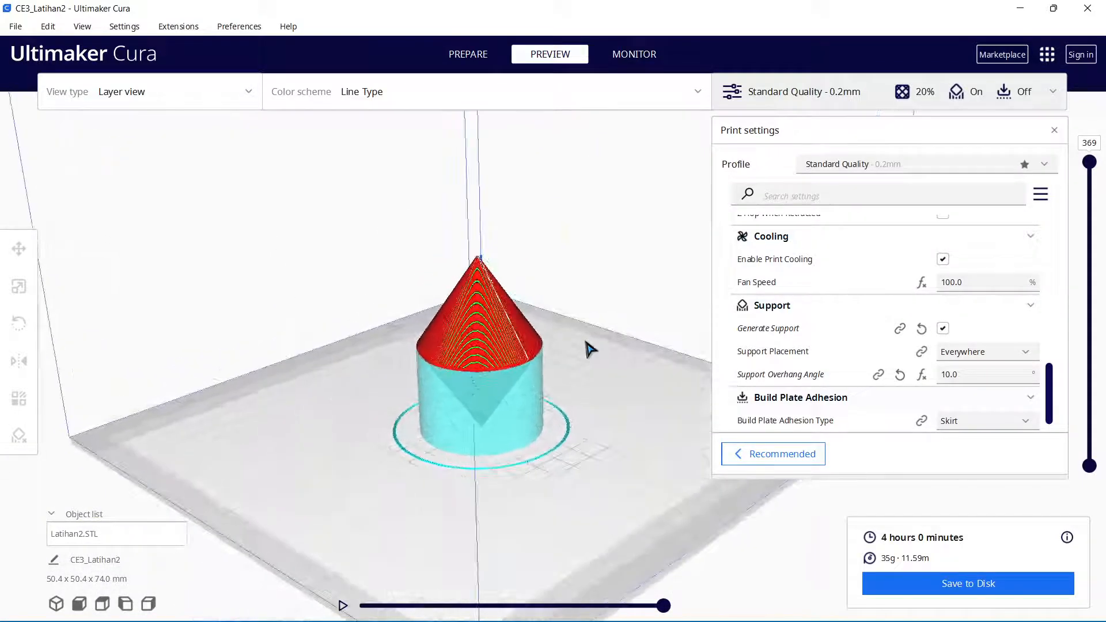
{"action": "right_click_drag", "start_coordinate": [520, 414], "coordinate": [420, 420]}
{"action": "scroll", "coordinate": [444, 434], "scroll_direction": "up", "scroll_amount": 5}
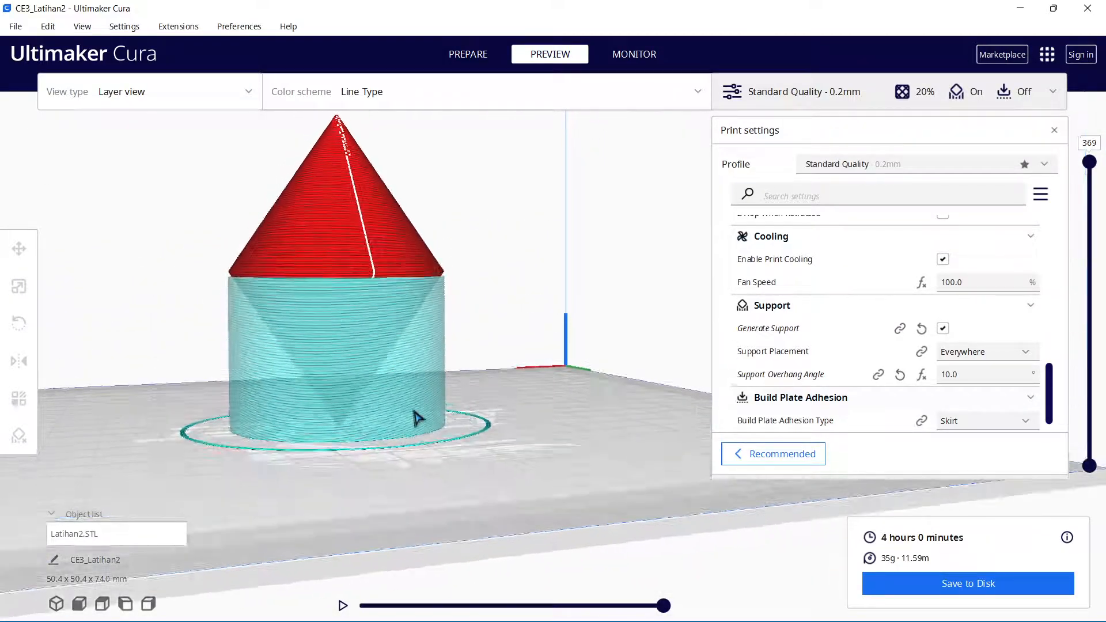
{"action": "right_click_drag", "start_coordinate": [423, 367], "coordinate": [401, 395]}
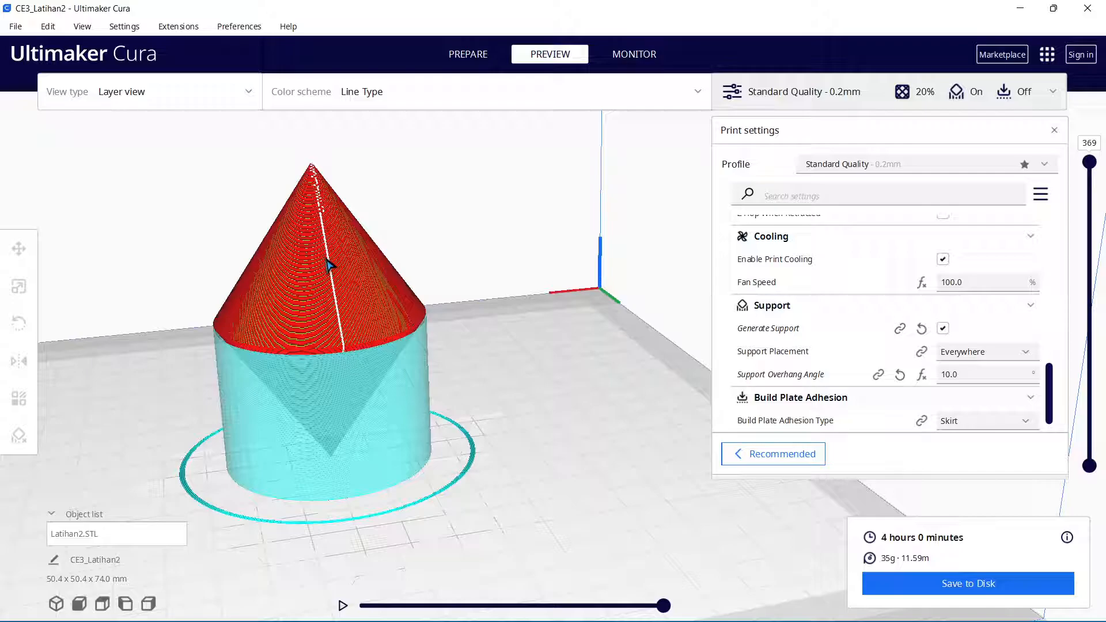
{"action": "right_click", "coordinate": [398, 462]}
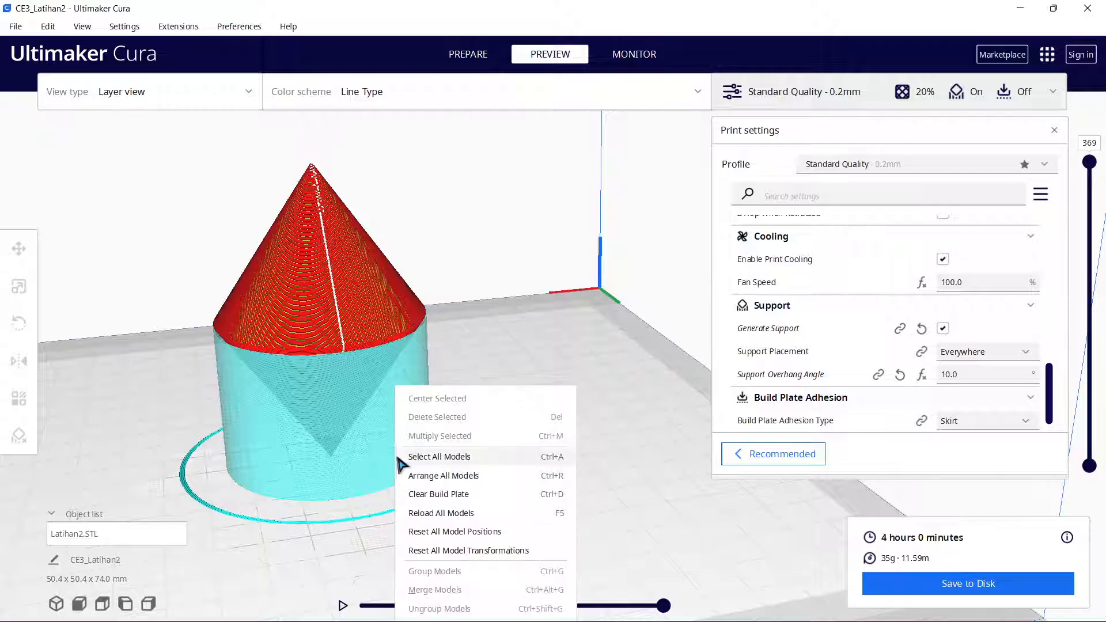
{"action": "right_click", "coordinate": [325, 383]}
{"action": "left_click", "coordinate": [545, 379]}
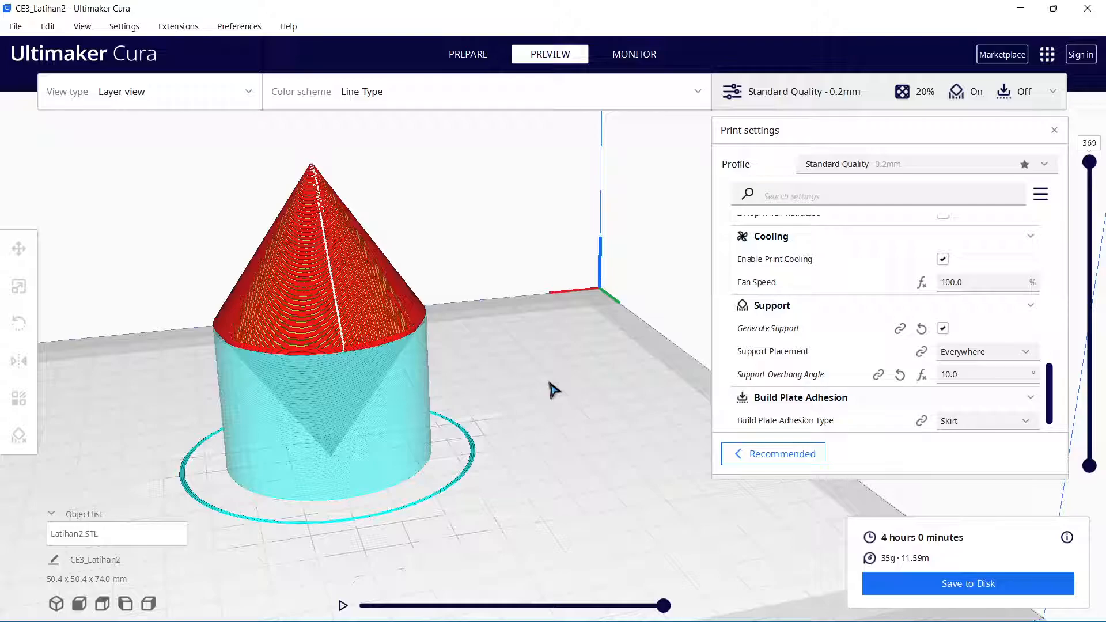
{"action": "mouse_move", "coordinate": [503, 399]}
{"action": "right_mouse_down"}
{"action": "mouse_move", "coordinate": [476, 385]}
{"action": "mouse_move", "coordinate": [530, 383]}
{"action": "mouse_move", "coordinate": [513, 393]}
{"action": "right_mouse_up"}
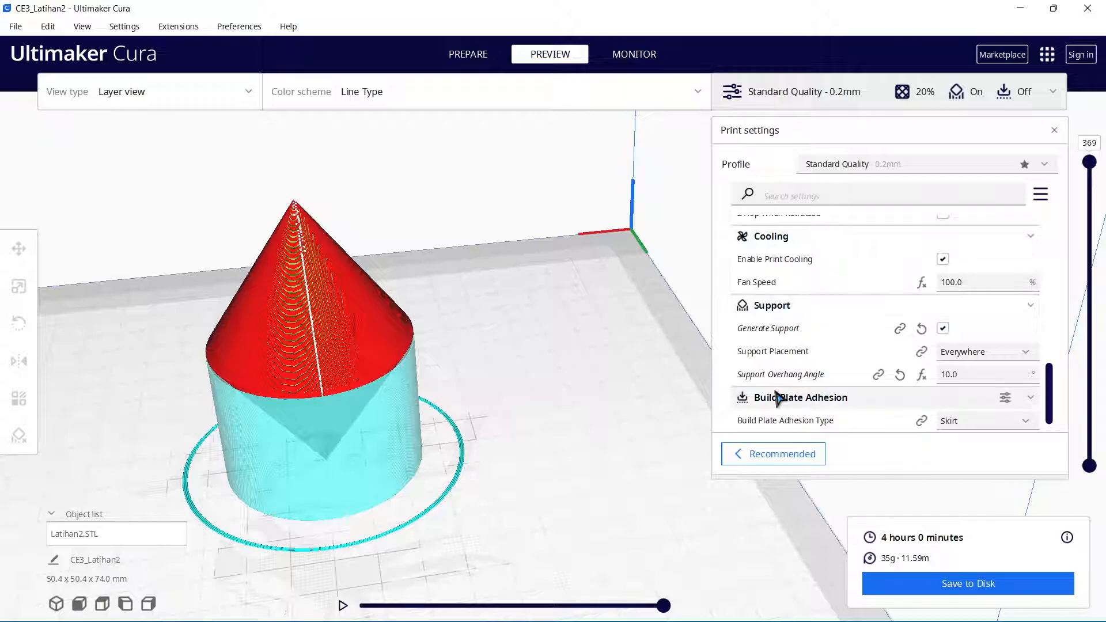
Step: Return to the recommended print settings, enable Adhesion, disable Support, and slice the double cone again
{"action": "scroll", "coordinate": [777, 396], "scroll_direction": "down", "scroll_amount": 1}
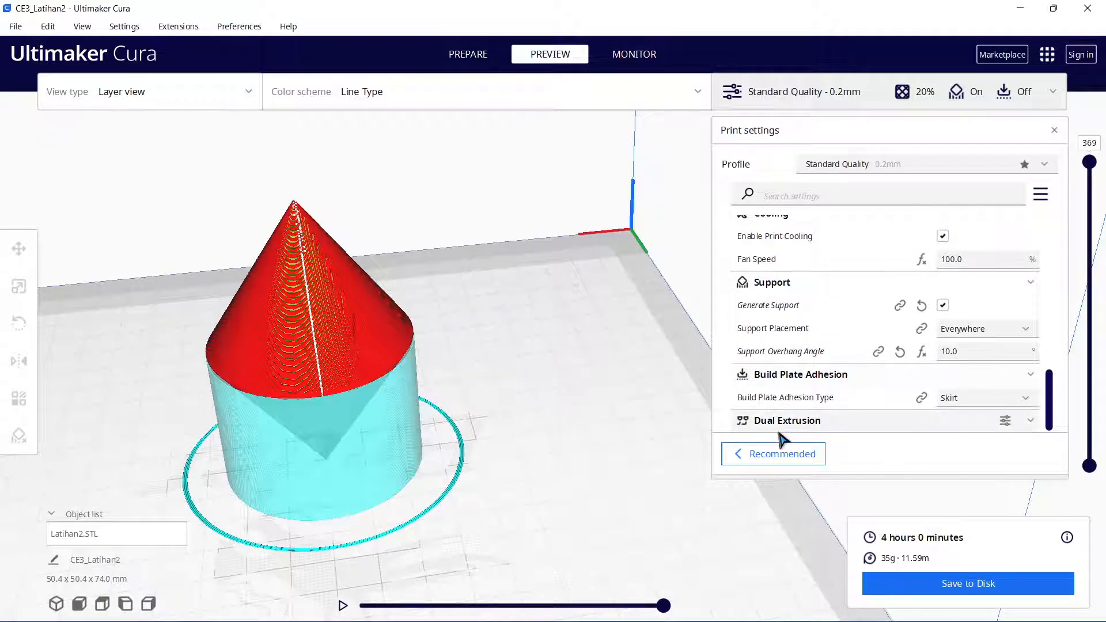
{"action": "left_click", "coordinate": [786, 455]}
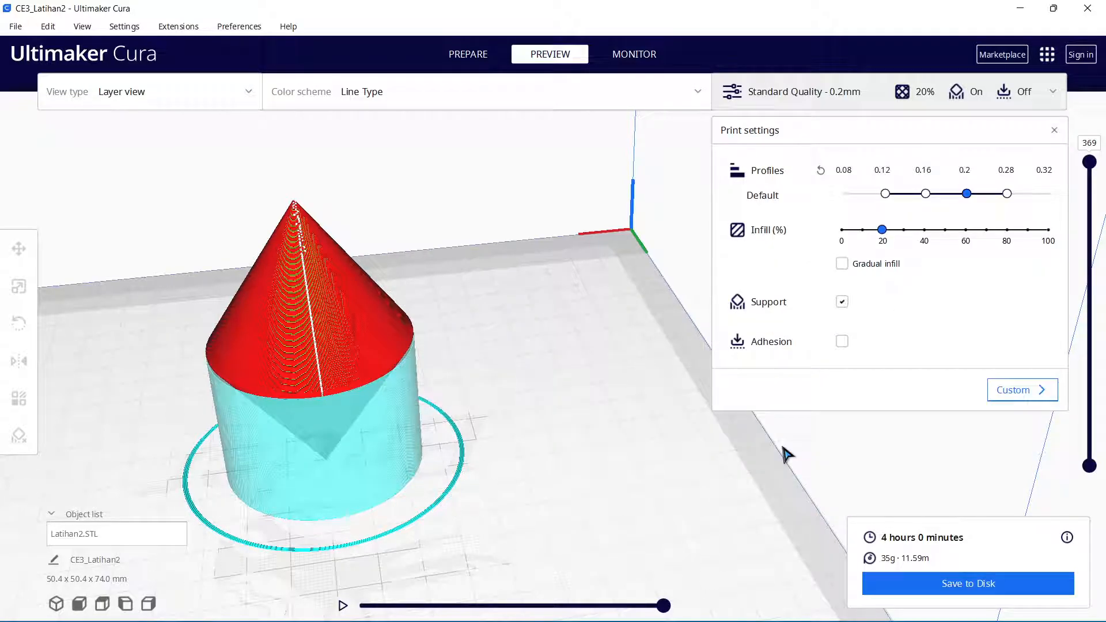
{"action": "left_click", "coordinate": [841, 341]}
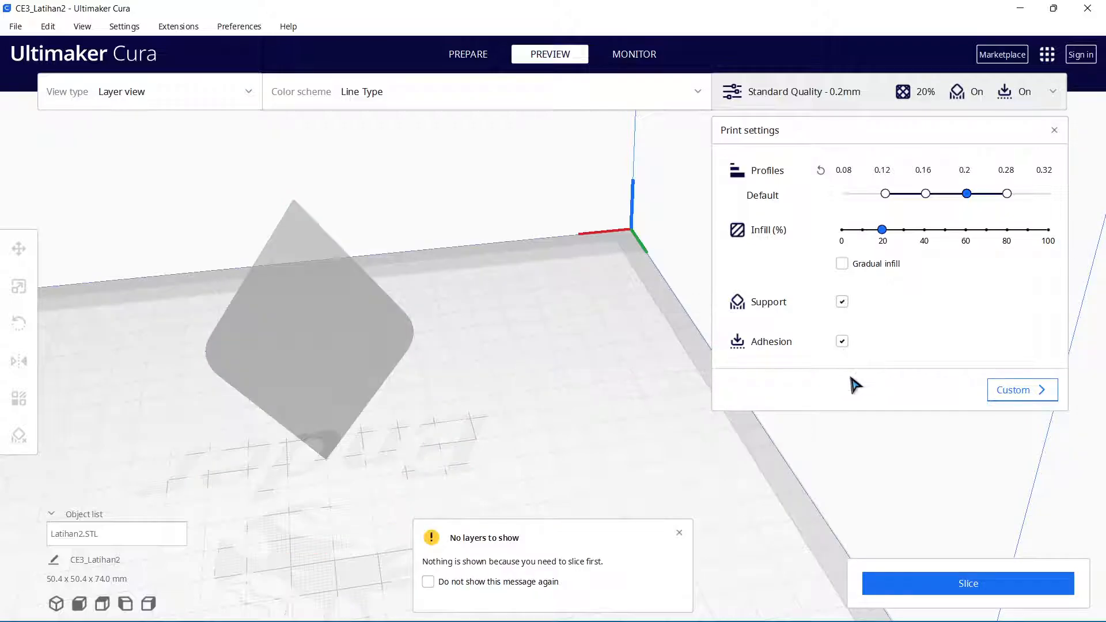
{"action": "left_click", "coordinate": [842, 301]}
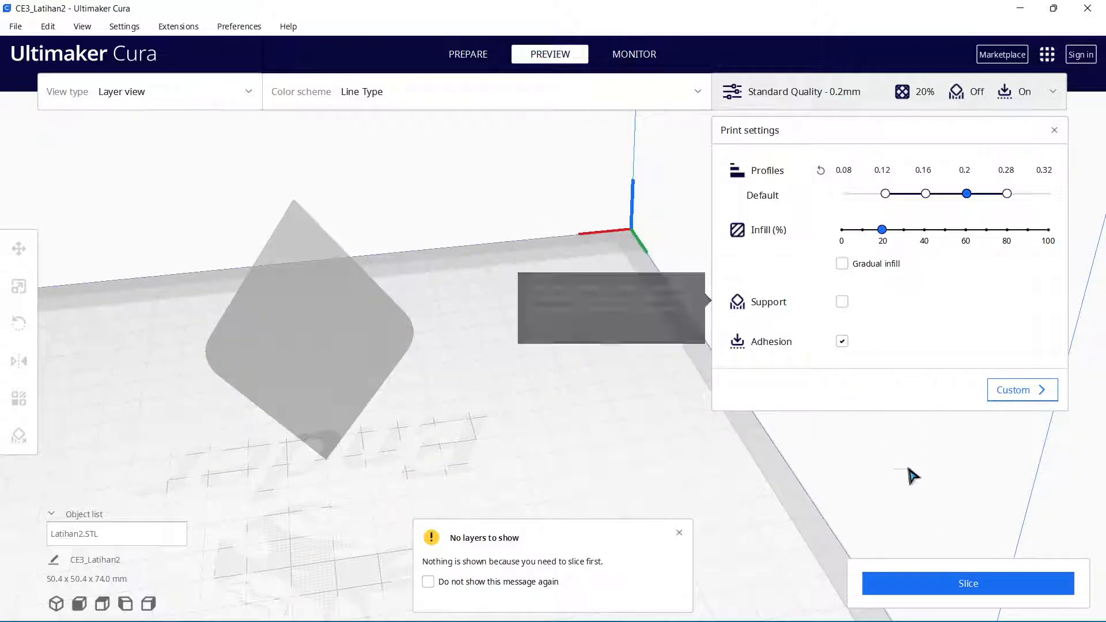
{"action": "left_click", "coordinate": [967, 583]}
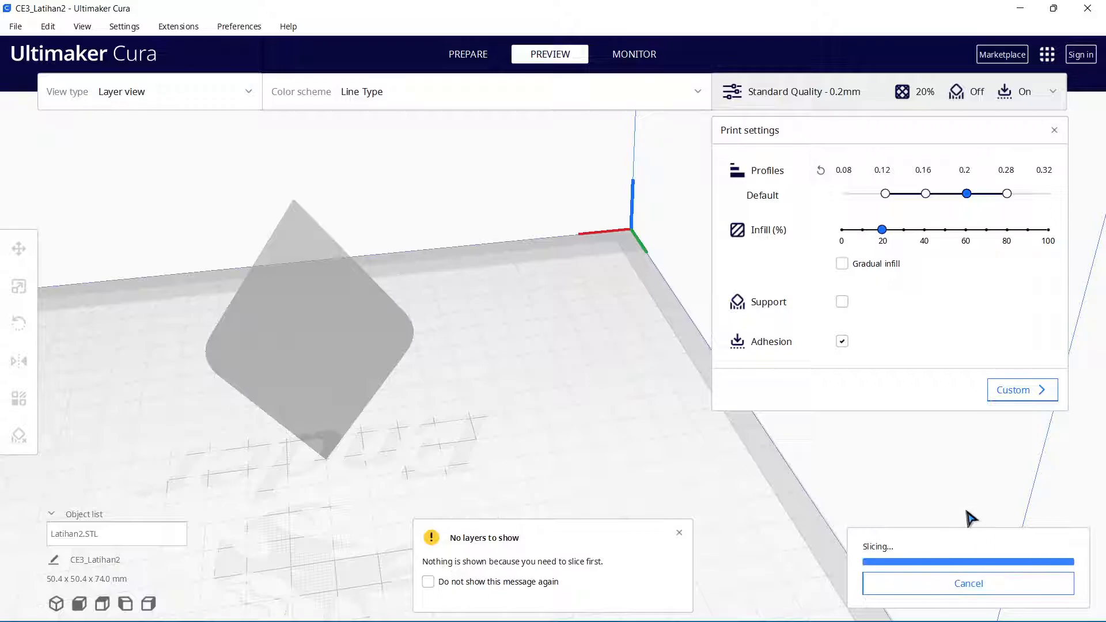
Step: Inspect the adhesion layer under the double cone's lower tip in the layer preview, and close the print settings
{"action": "scroll", "coordinate": [331, 501], "scroll_direction": "up", "scroll_amount": 2}
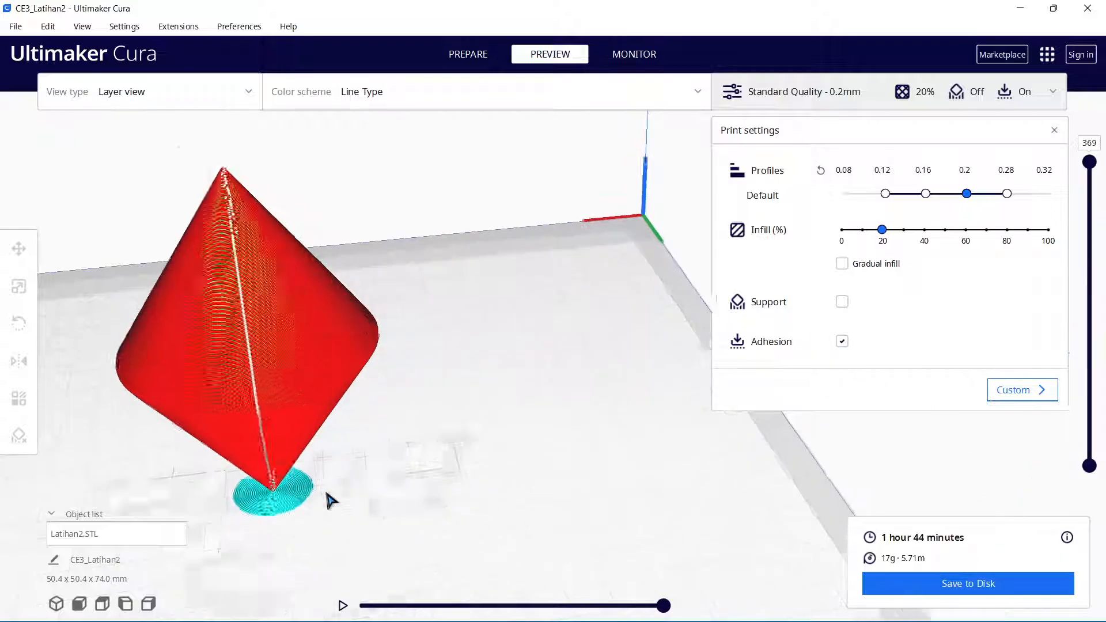
{"action": "scroll", "coordinate": [327, 493], "scroll_direction": "up", "scroll_amount": 2}
{"action": "right_click_drag", "start_coordinate": [334, 503], "coordinate": [309, 568]}
{"action": "scroll", "coordinate": [401, 514], "scroll_direction": "down", "scroll_amount": 2}
{"action": "scroll", "coordinate": [391, 539], "scroll_direction": "up", "scroll_amount": 2}
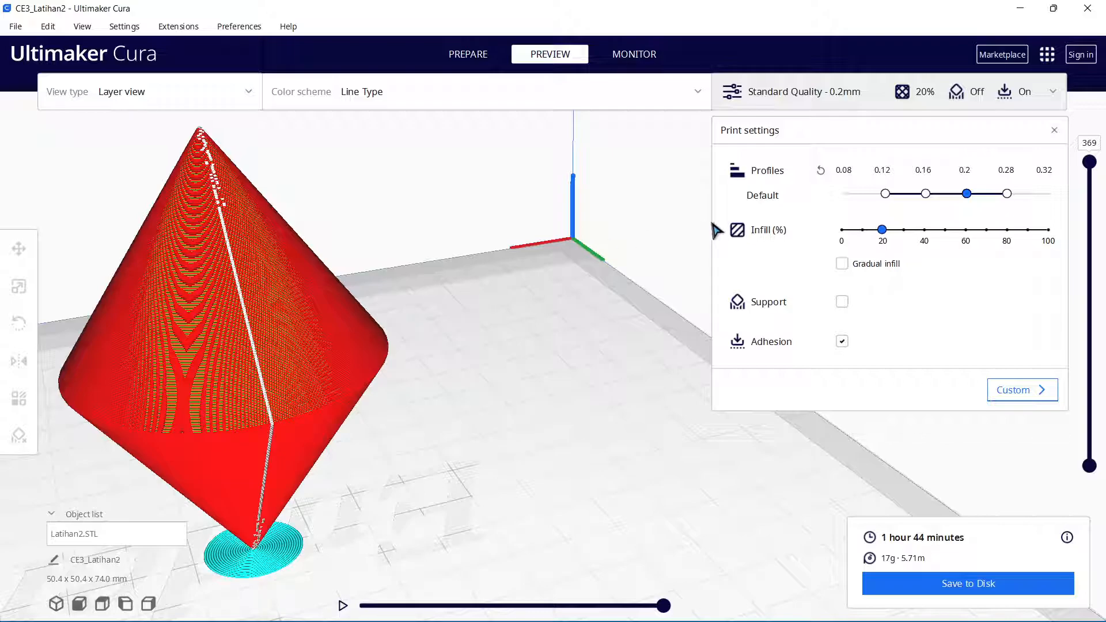
{"action": "left_click", "coordinate": [1054, 130]}
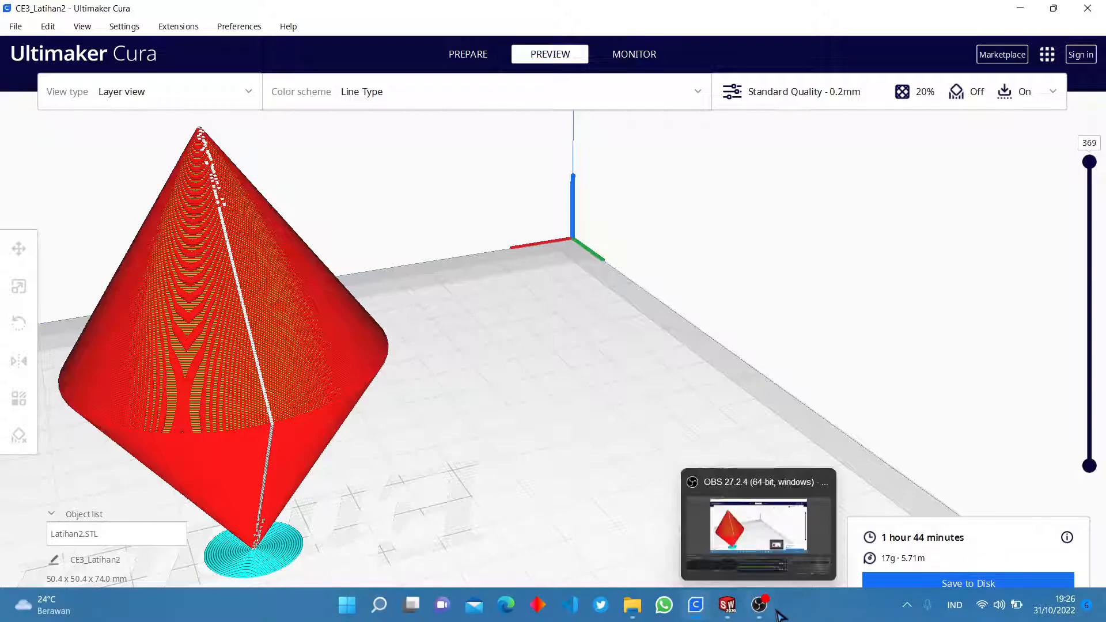
{"action": "left_click", "coordinate": [769, 611]}
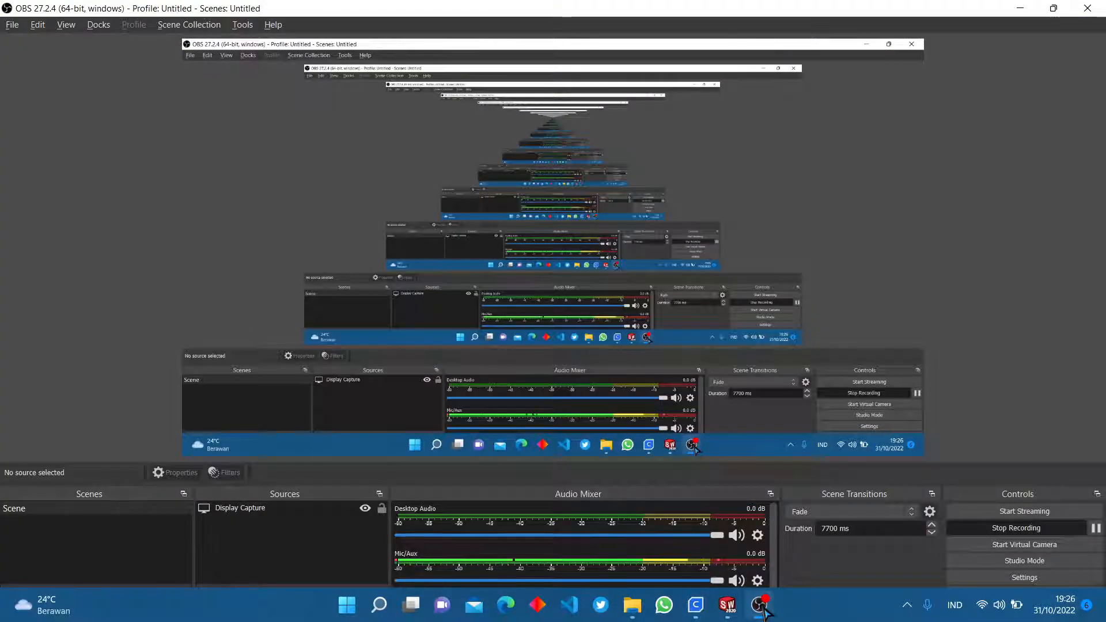